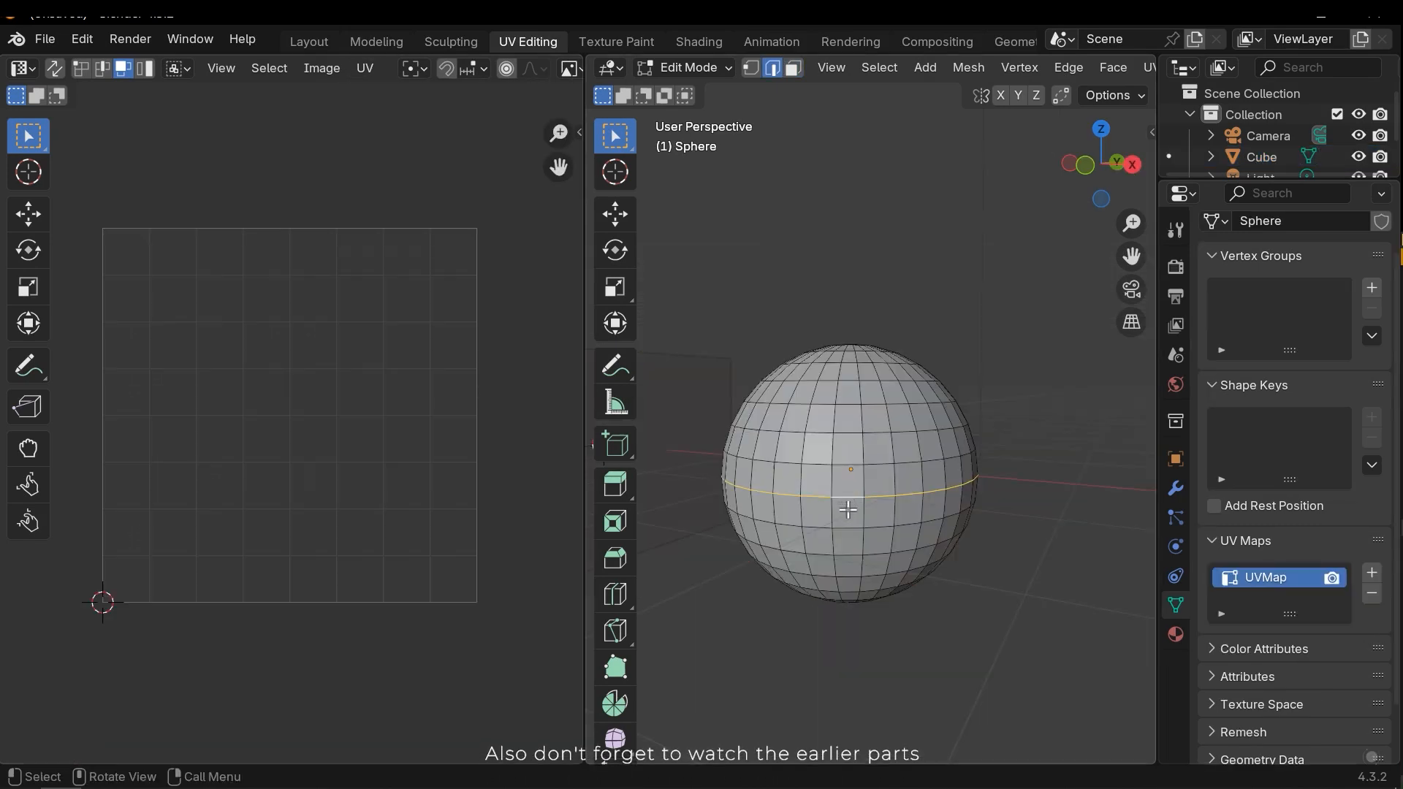
Mark the selected edge loop around the sphere's equator as a seam and select the whole mesh.
key("ctrl+e")
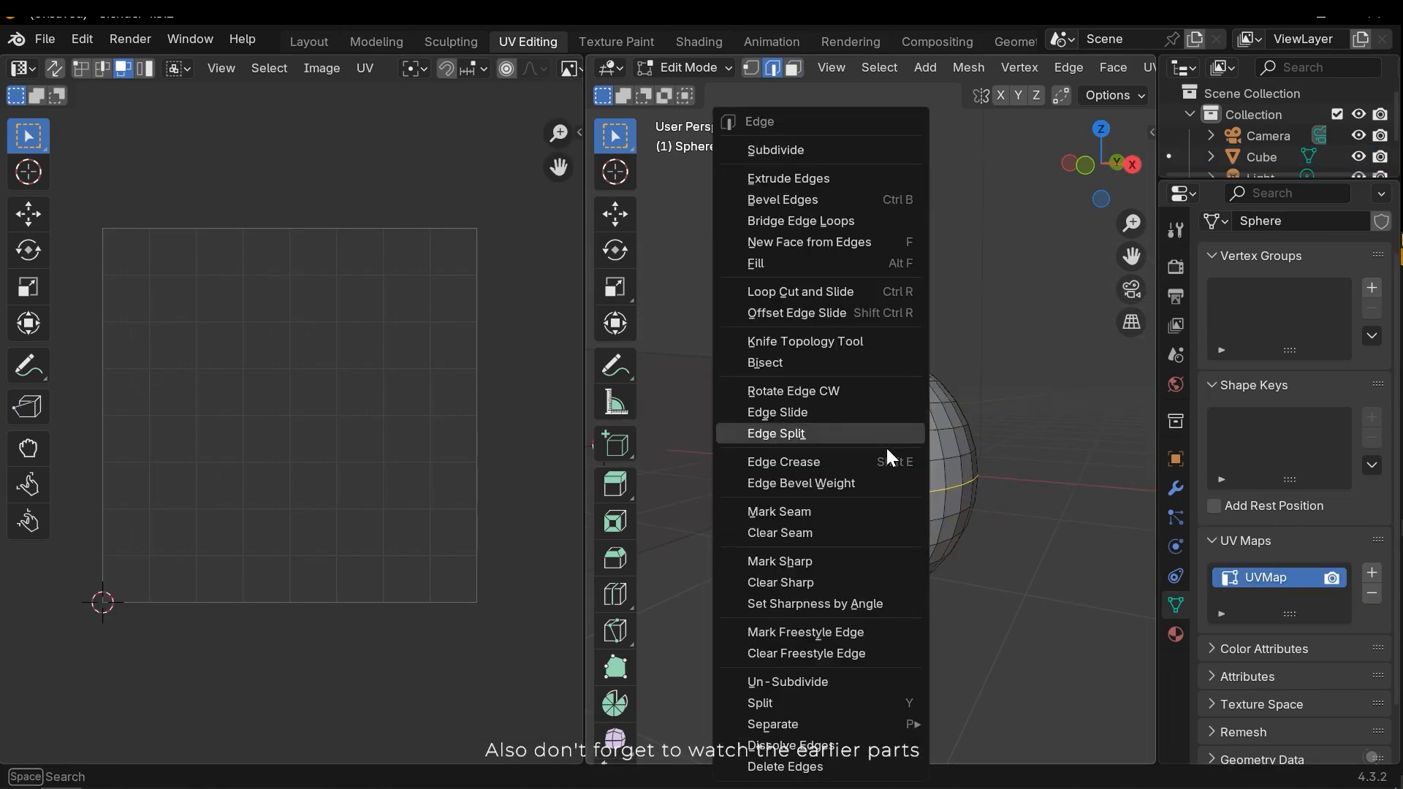
left_click(823, 513)
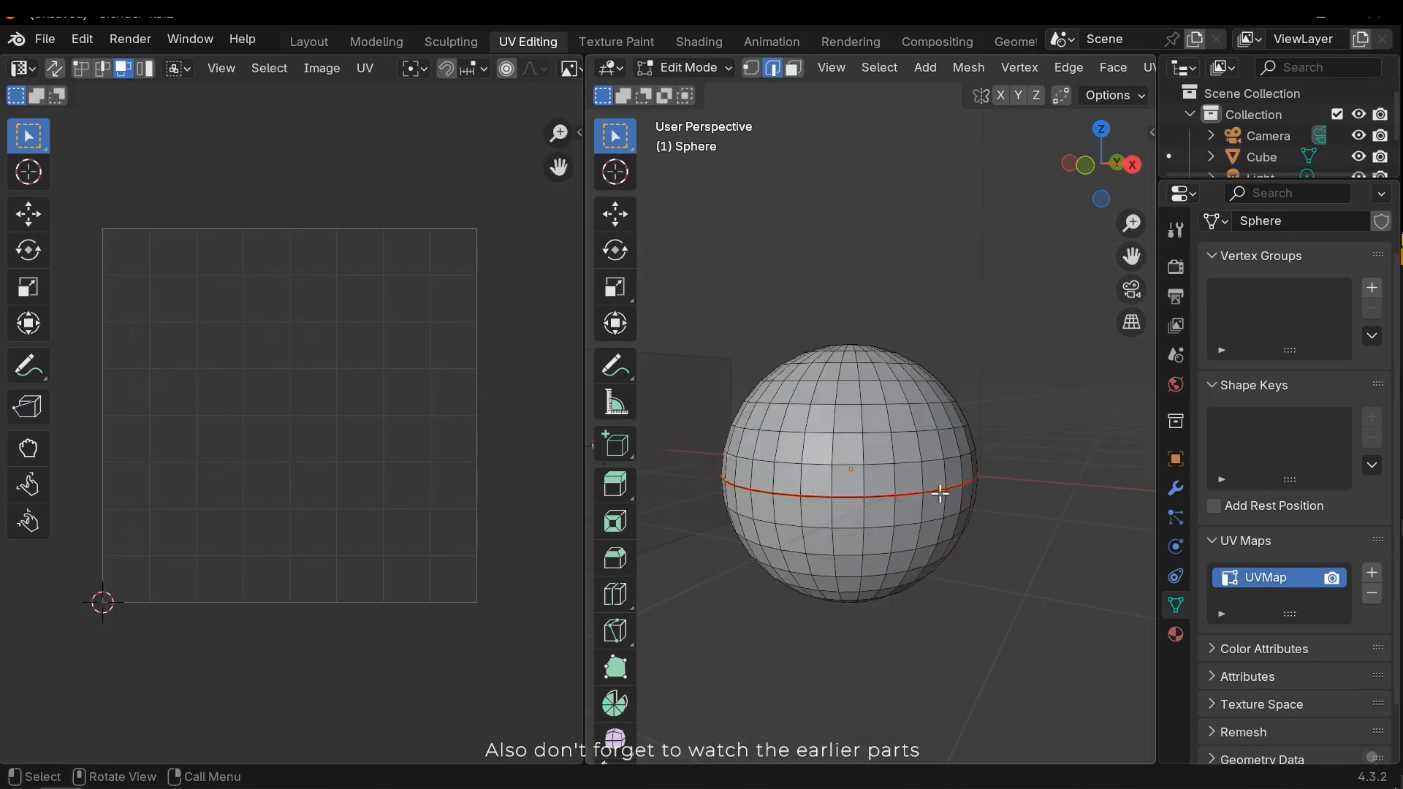
key("a")
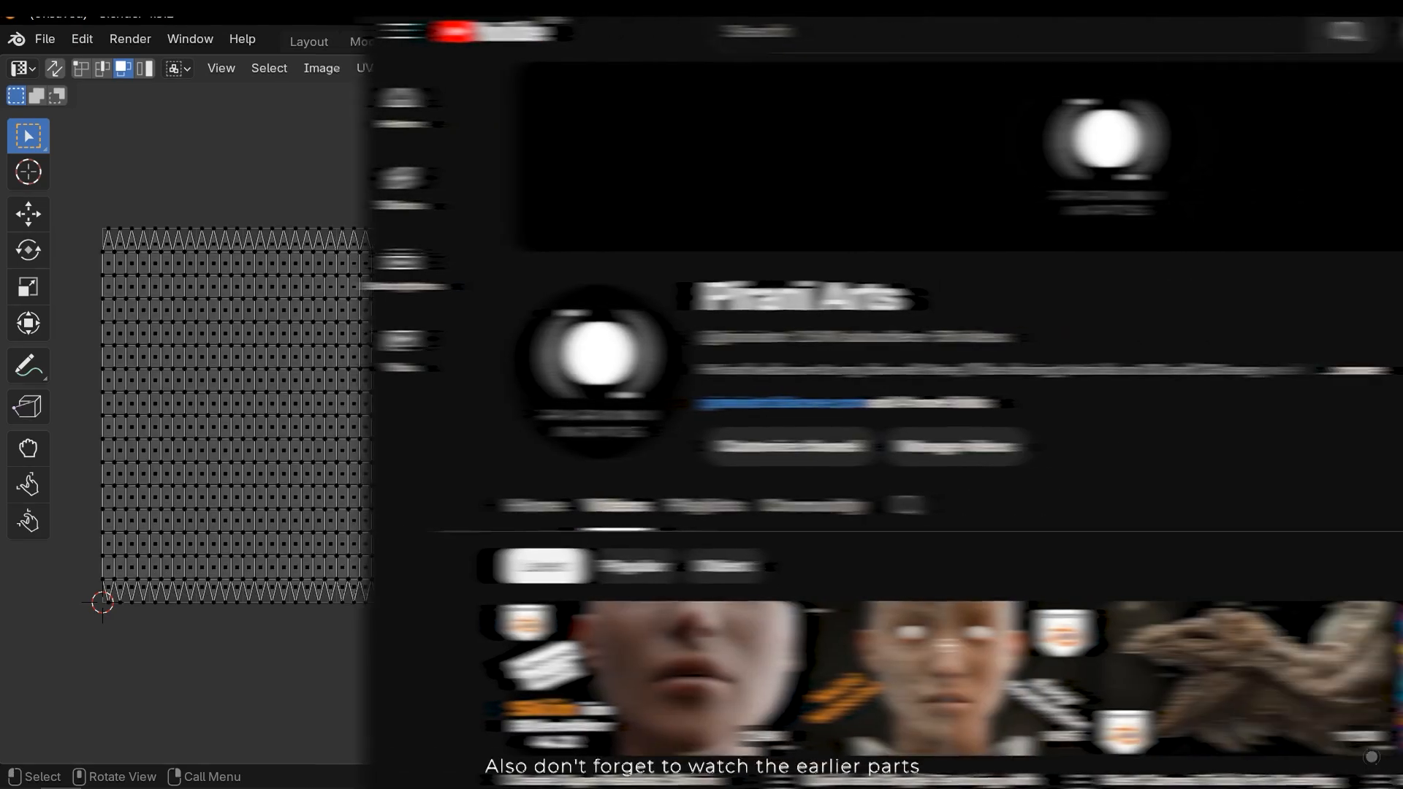
Browse the YouTube channel's Blender videos and the asset store's creature listings, including the Gragon model's details and preview images.
scroll(731, 438, "down", 9)
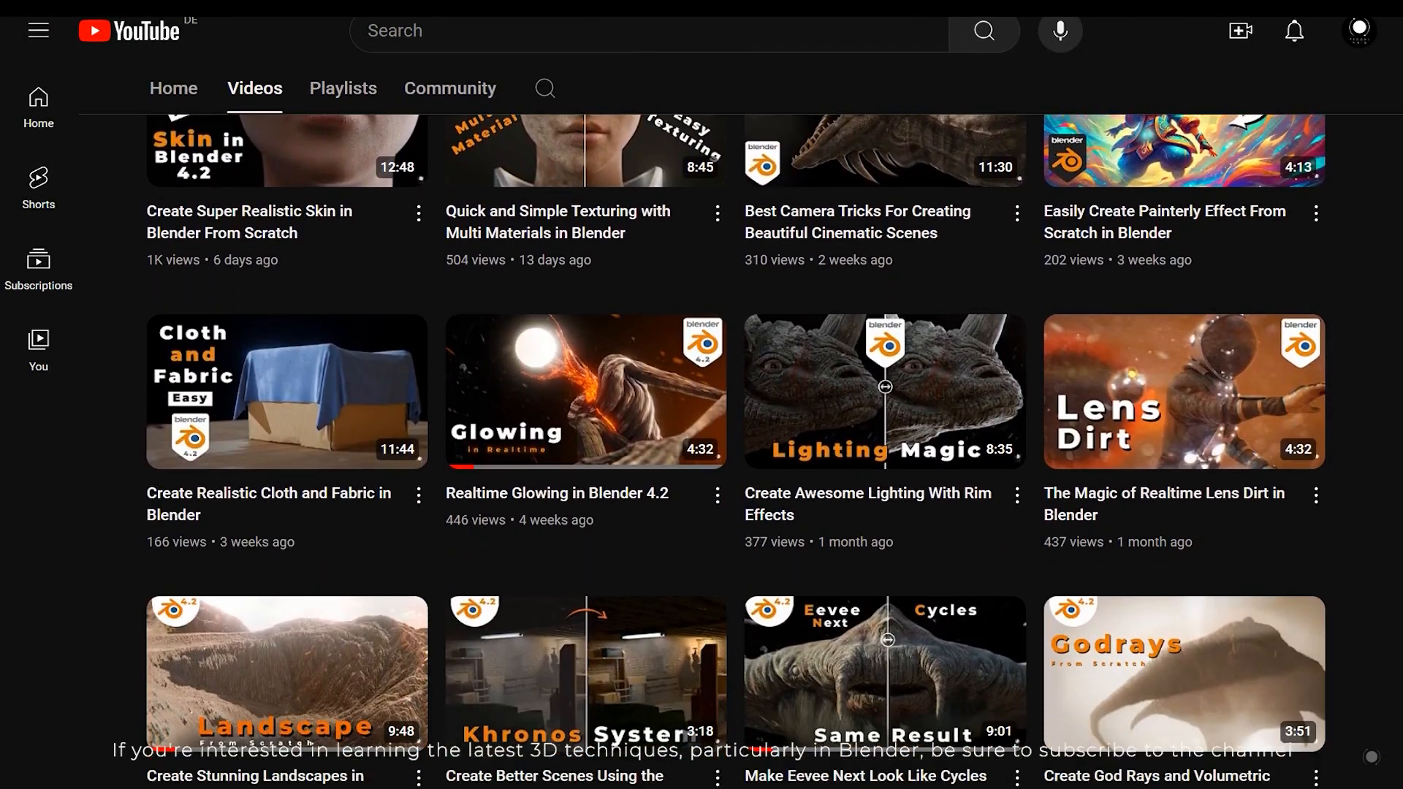
scroll(731, 439, "down", 9)
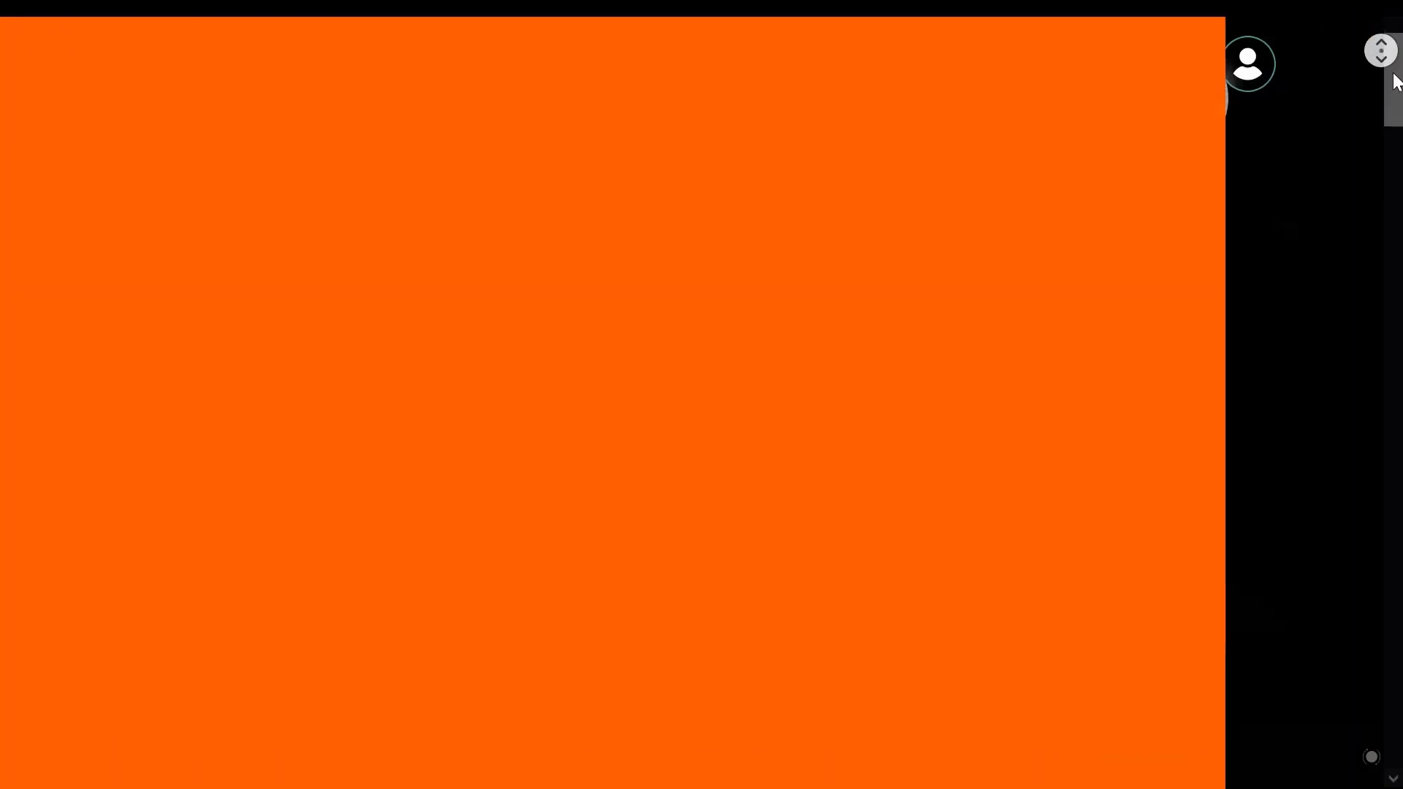
scroll(1396, 82, "down", 8)
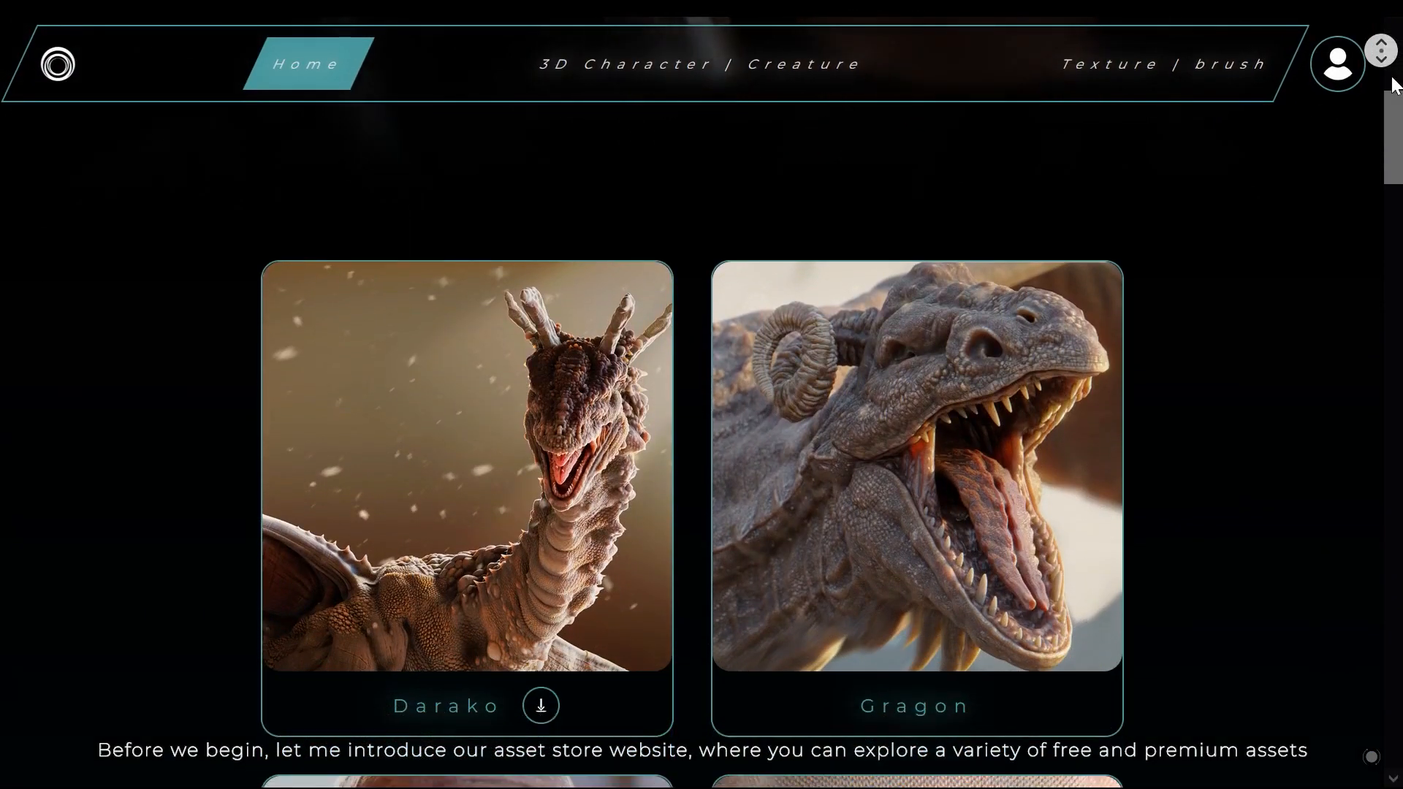
scroll(1396, 81, "down", 7)
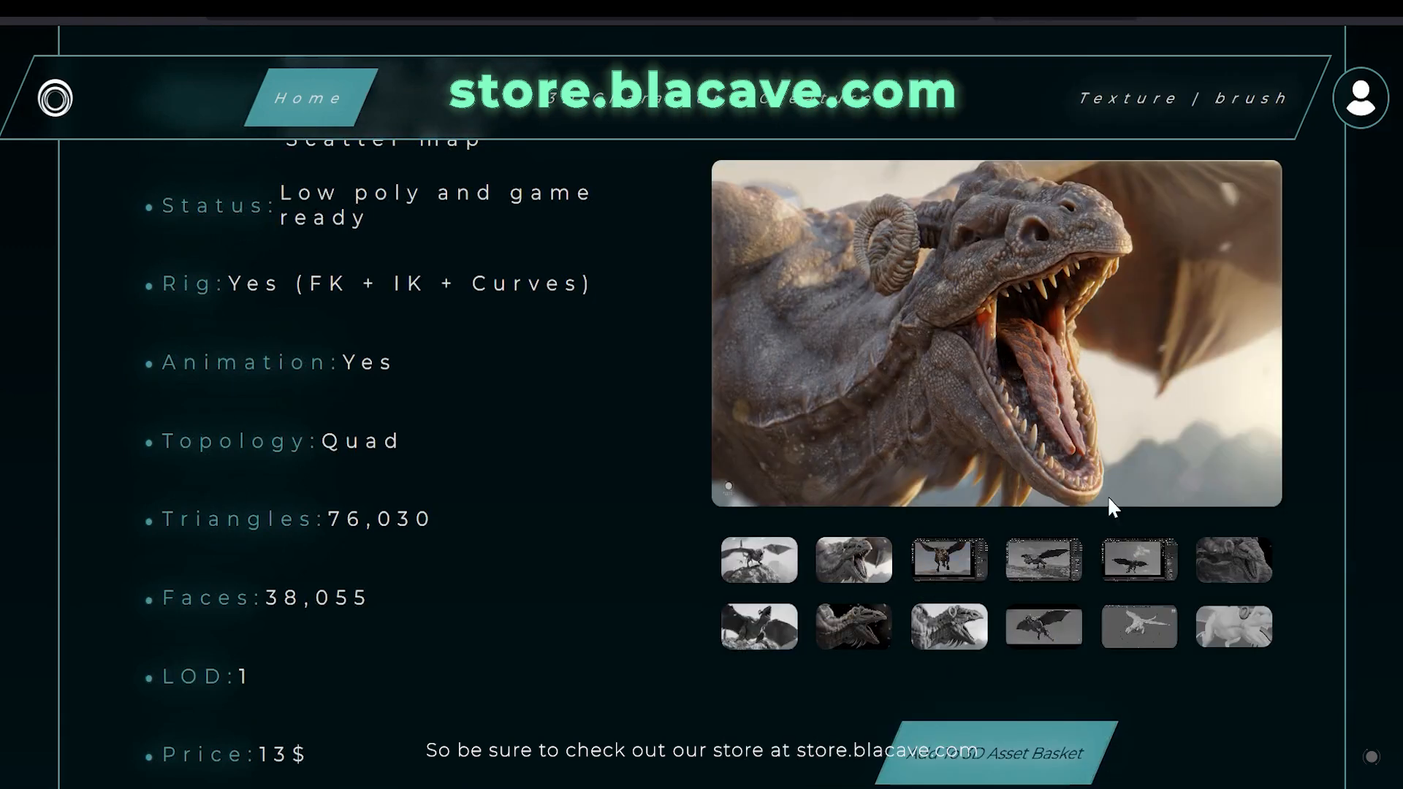
left_click(1140, 560)
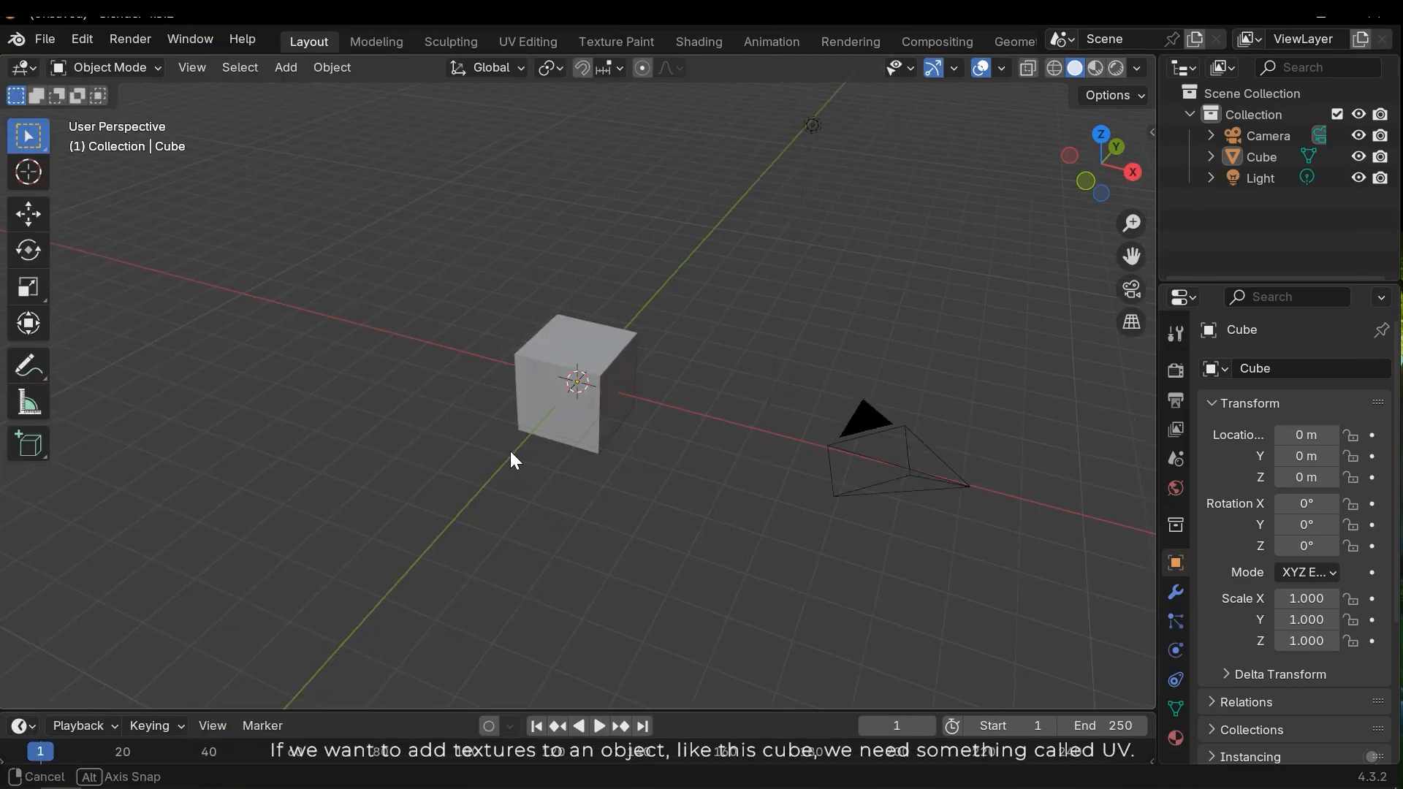
Examine the default cube's faces and edges from several angles.
middle_click_drag(511, 453, 629, 517)
left_click(665, 431)
scroll(616, 398, "up", 1)
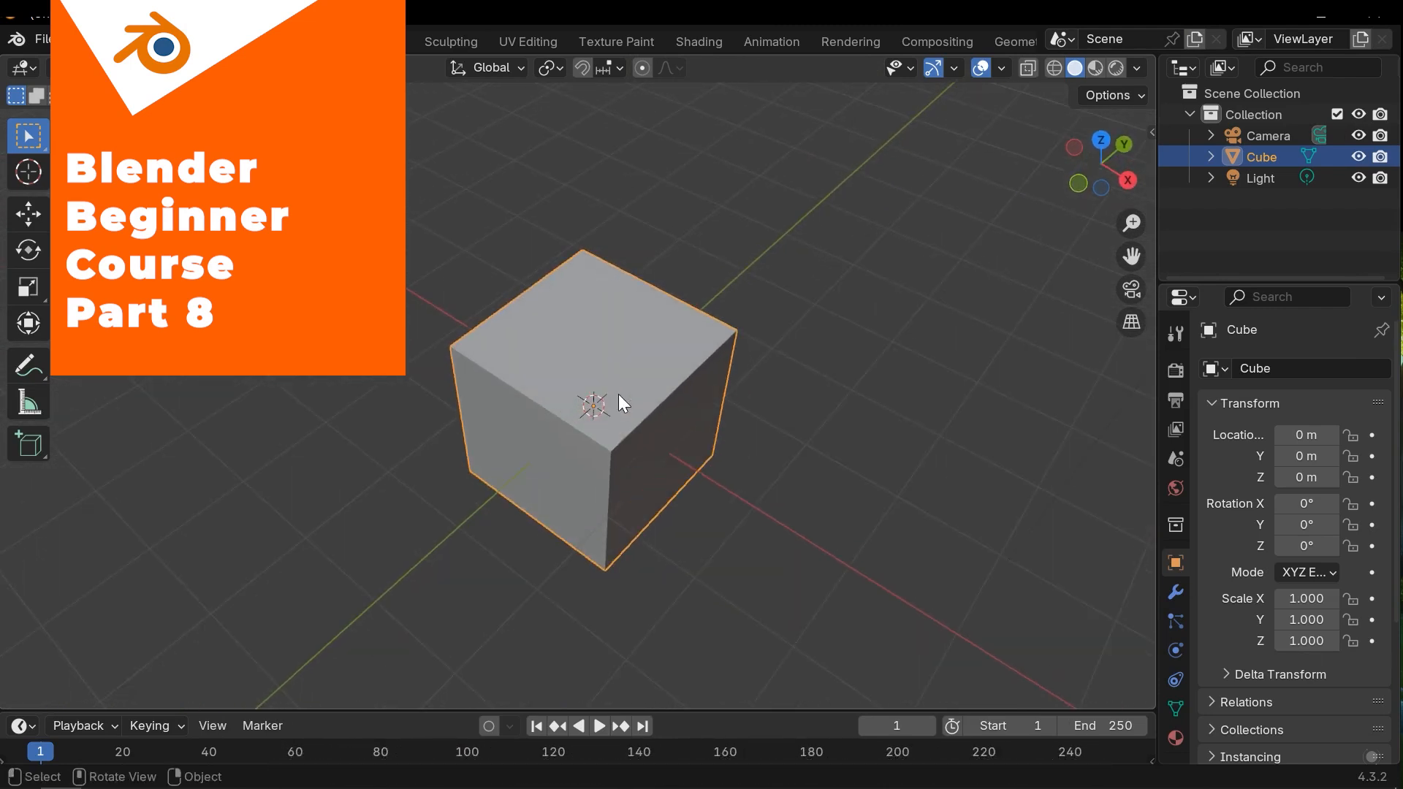
scroll(610, 394, "up", 1)
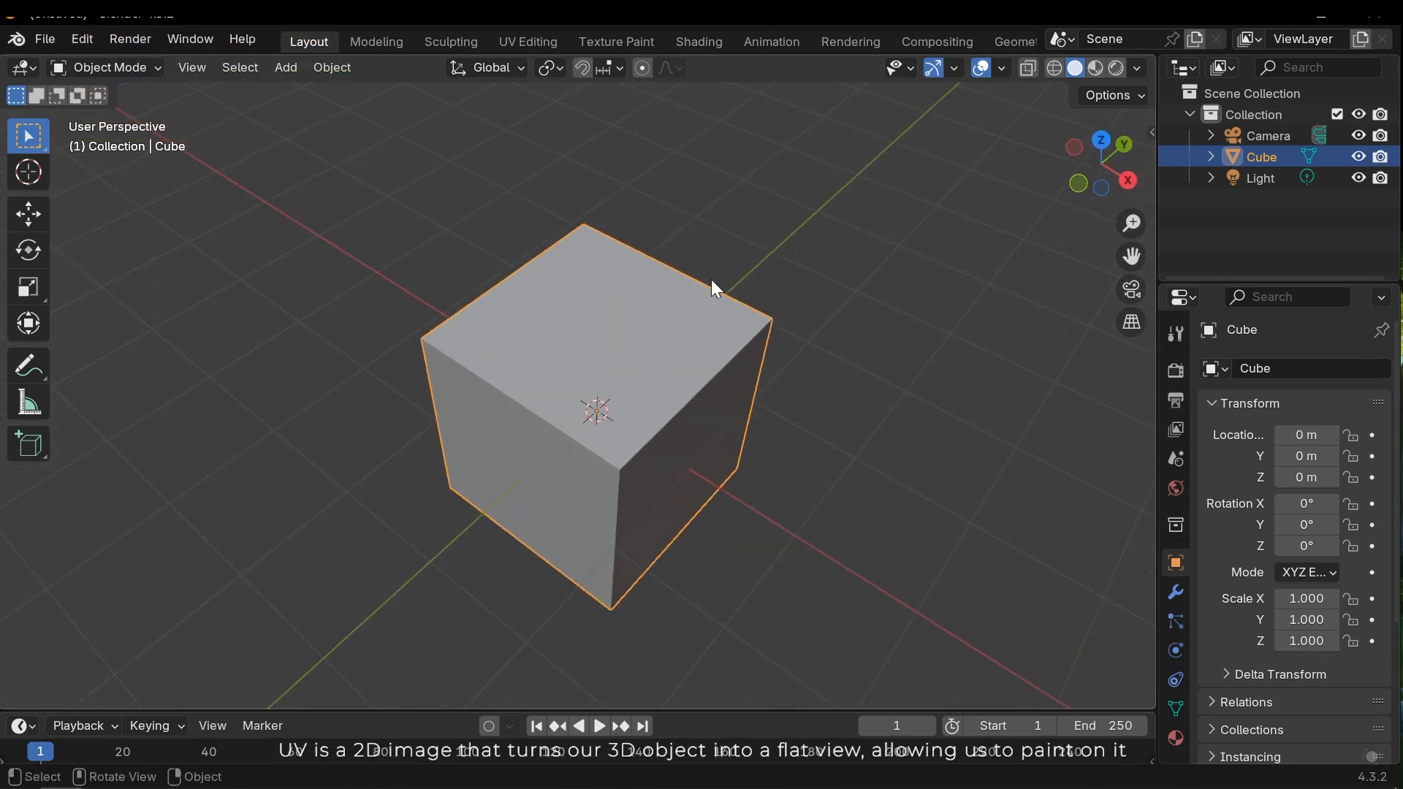
middle_click_drag(557, 382, 493, 311)
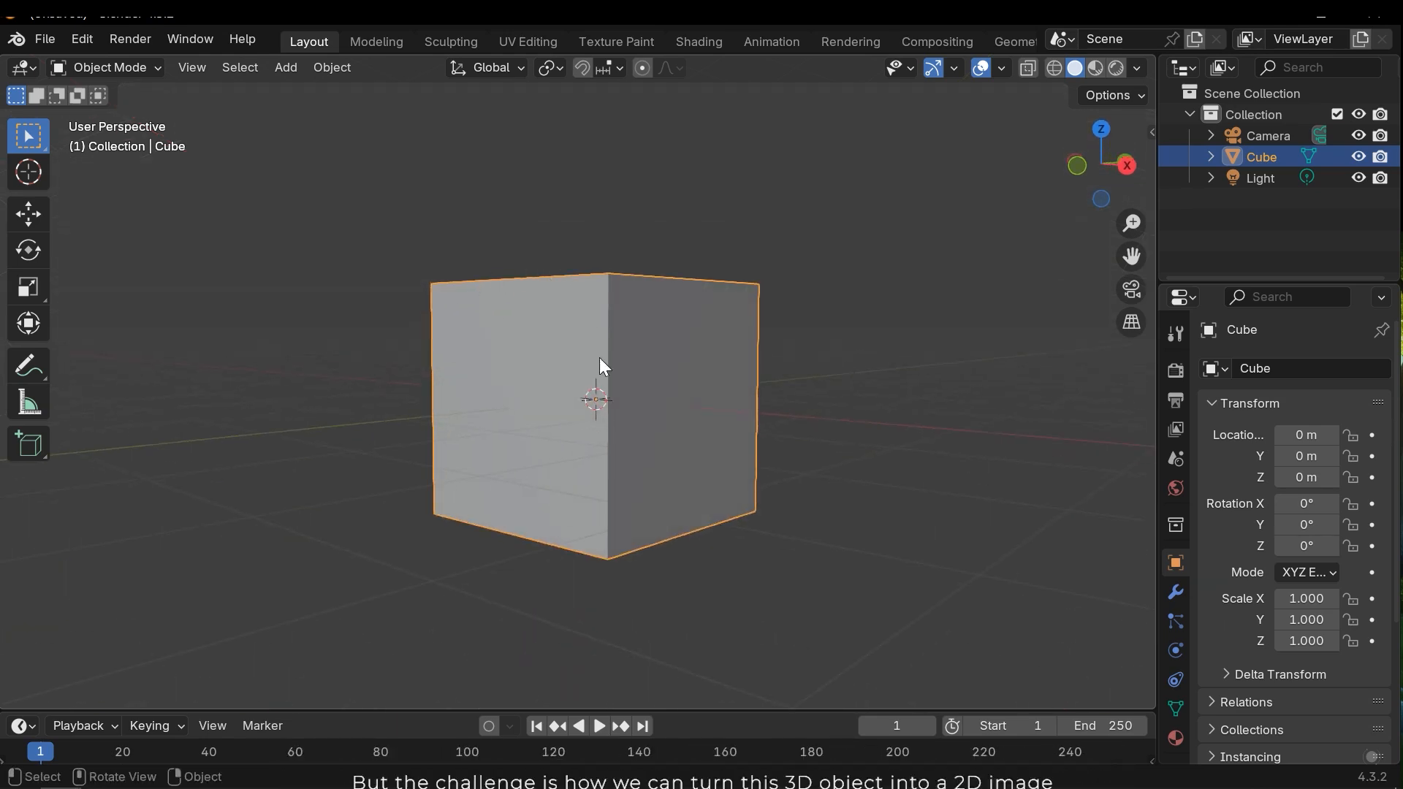
left_click(892, 487)
middle_click_drag(891, 487, 879, 543)
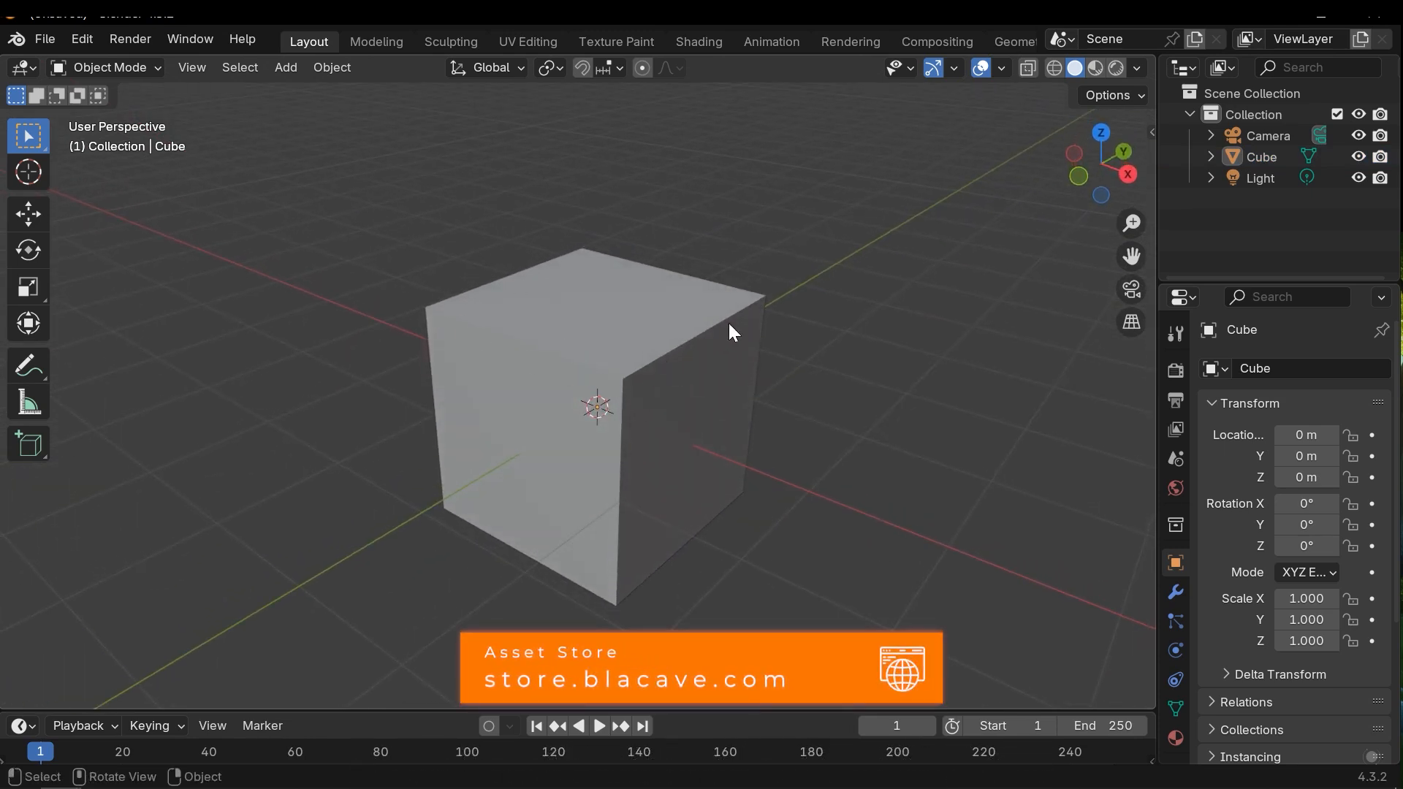
mouse_move(472, 336)
middle_mouse_down()
mouse_move(595, 361)
mouse_move(483, 358)
middle_mouse_up()
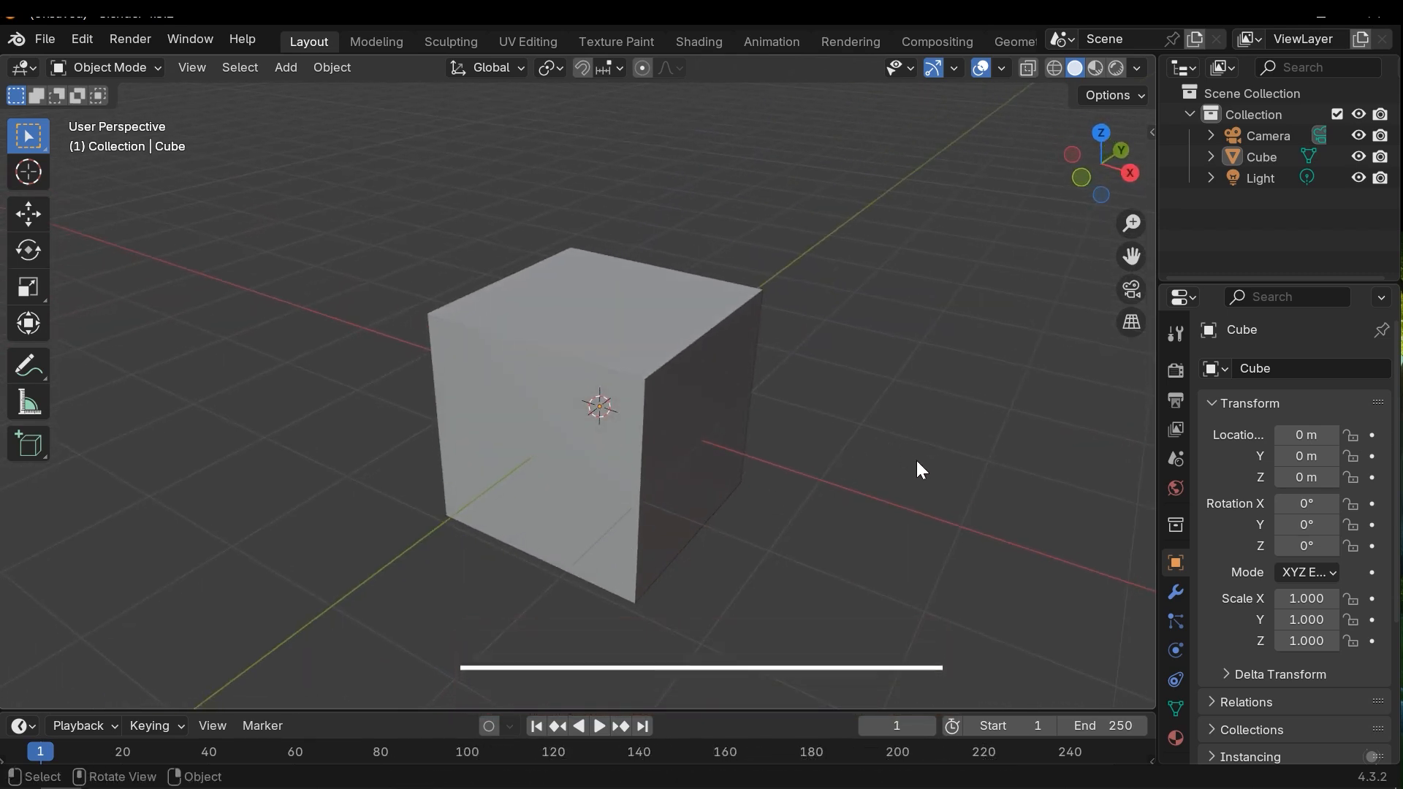
middle_click_drag(780, 380, 598, 256)
middle_click_drag(665, 337, 561, 378)
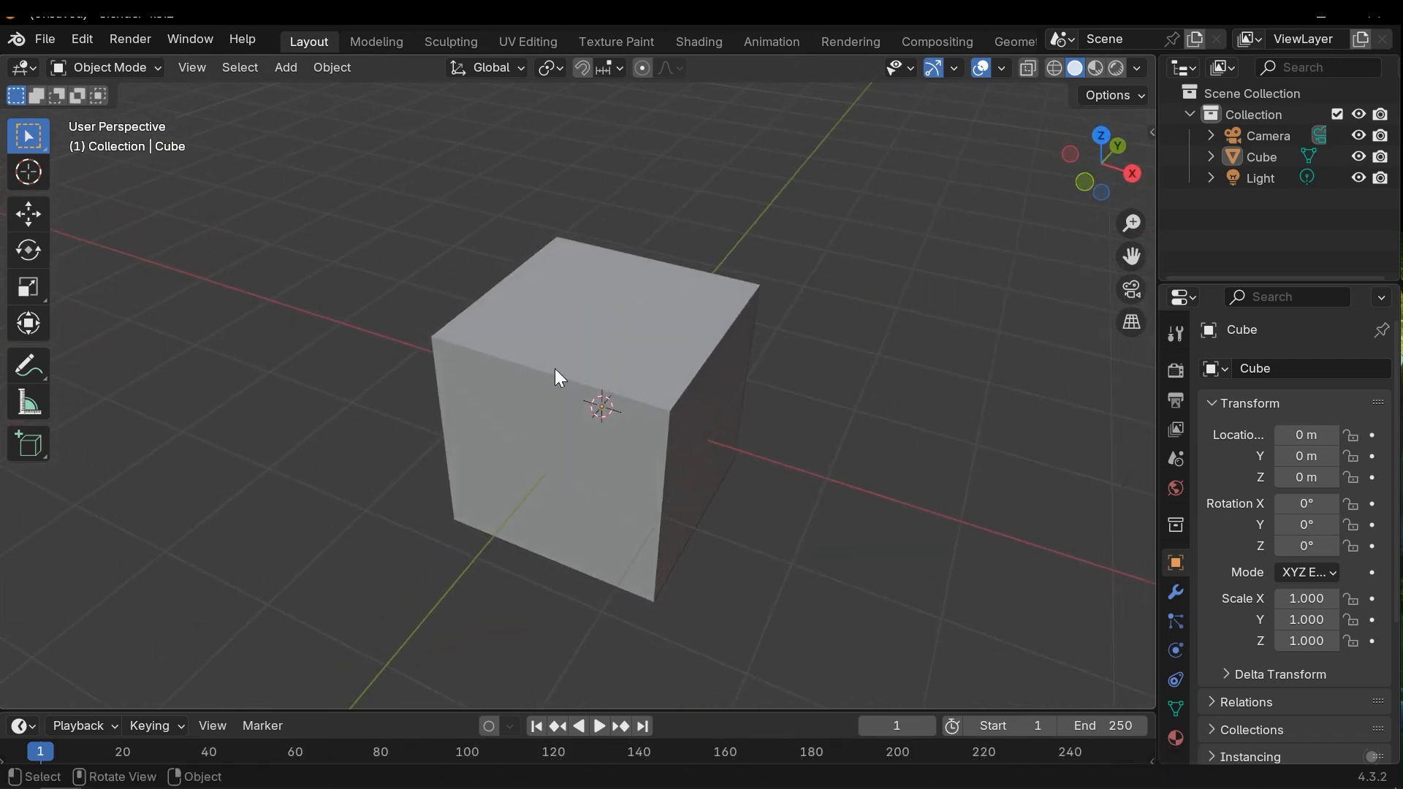
middle_click_drag(844, 399, 631, 374)
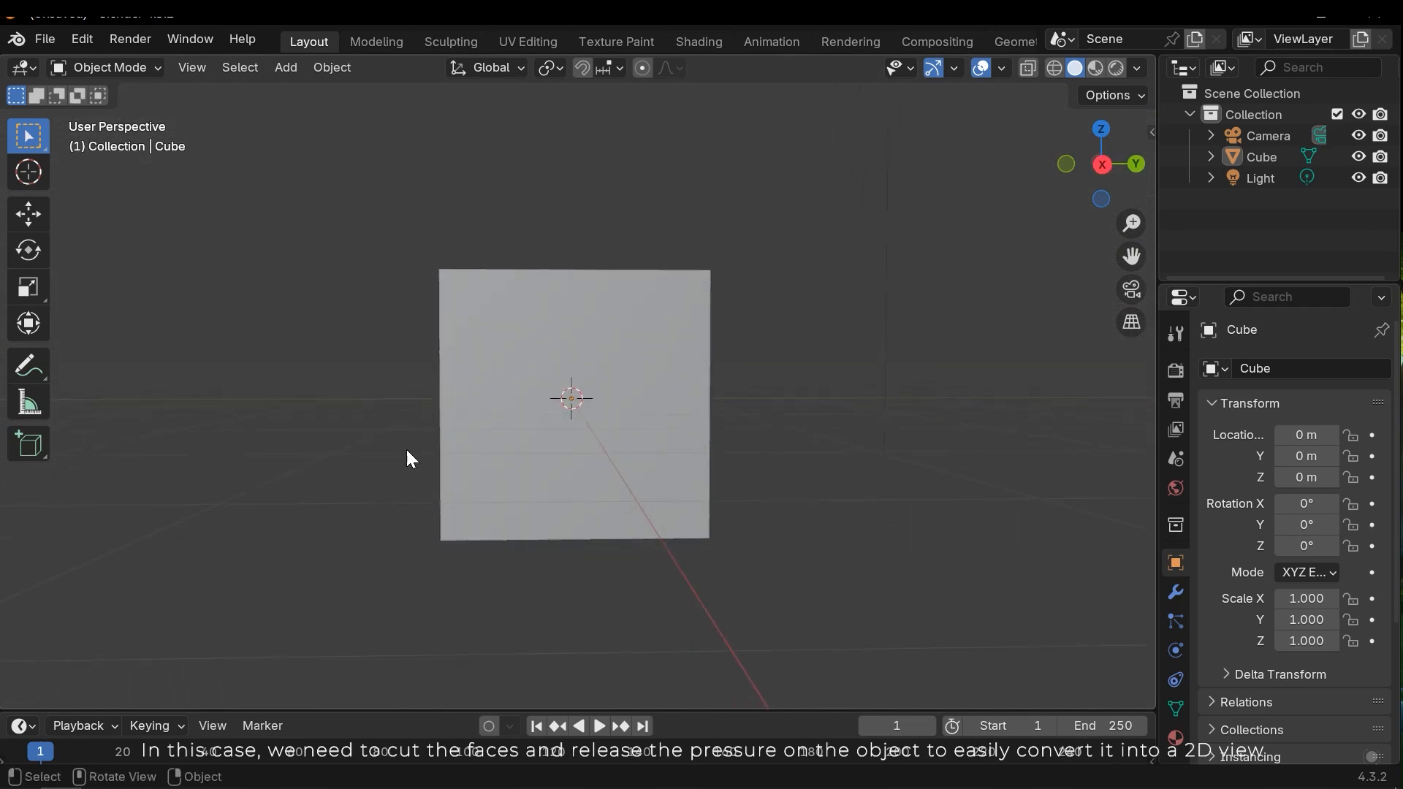
middle_click_drag(439, 479, 578, 477)
middle_click_drag(667, 448, 643, 511)
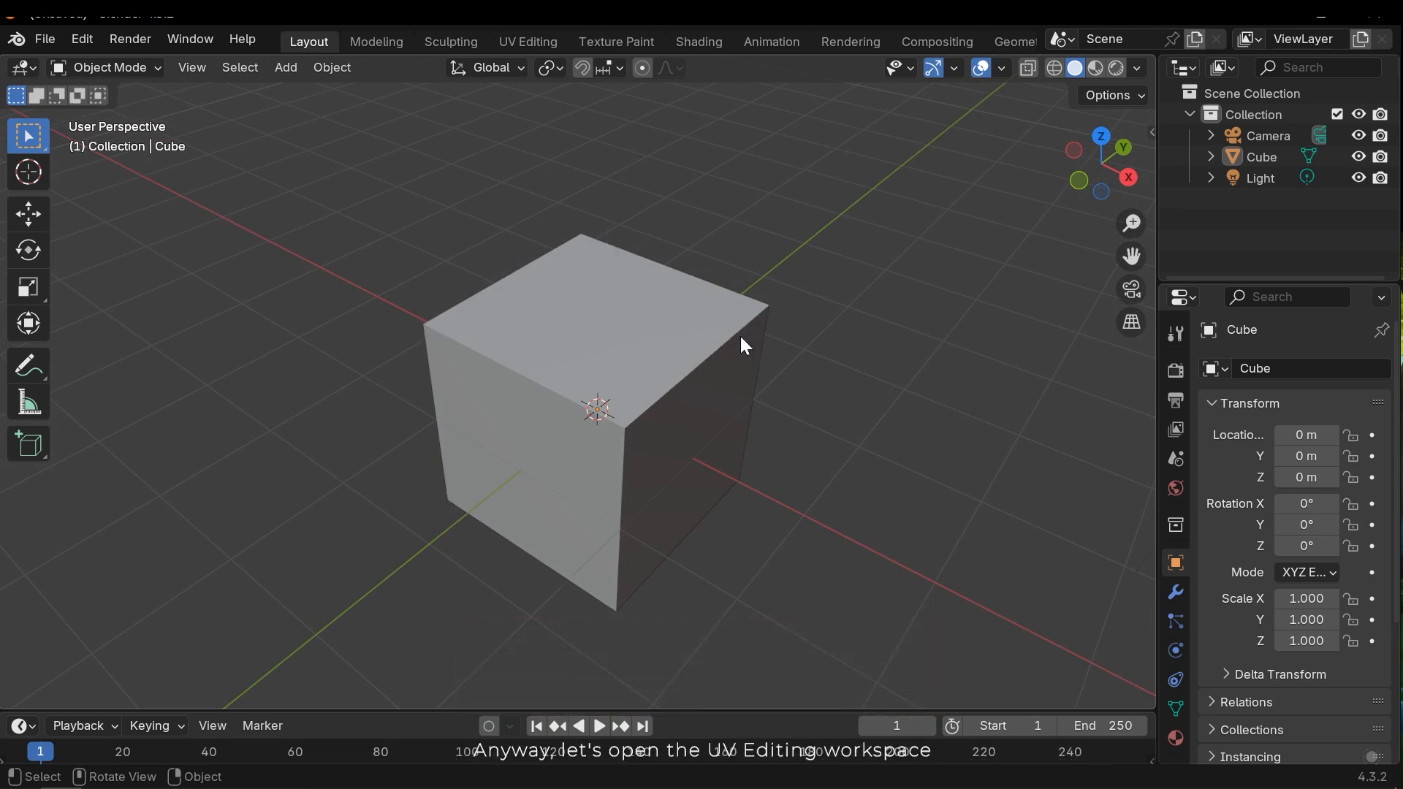
Open the UV Editing workspace for the cube and toggle between Object Mode and Edit Mode.
middle_click_drag(681, 445, 585, 410)
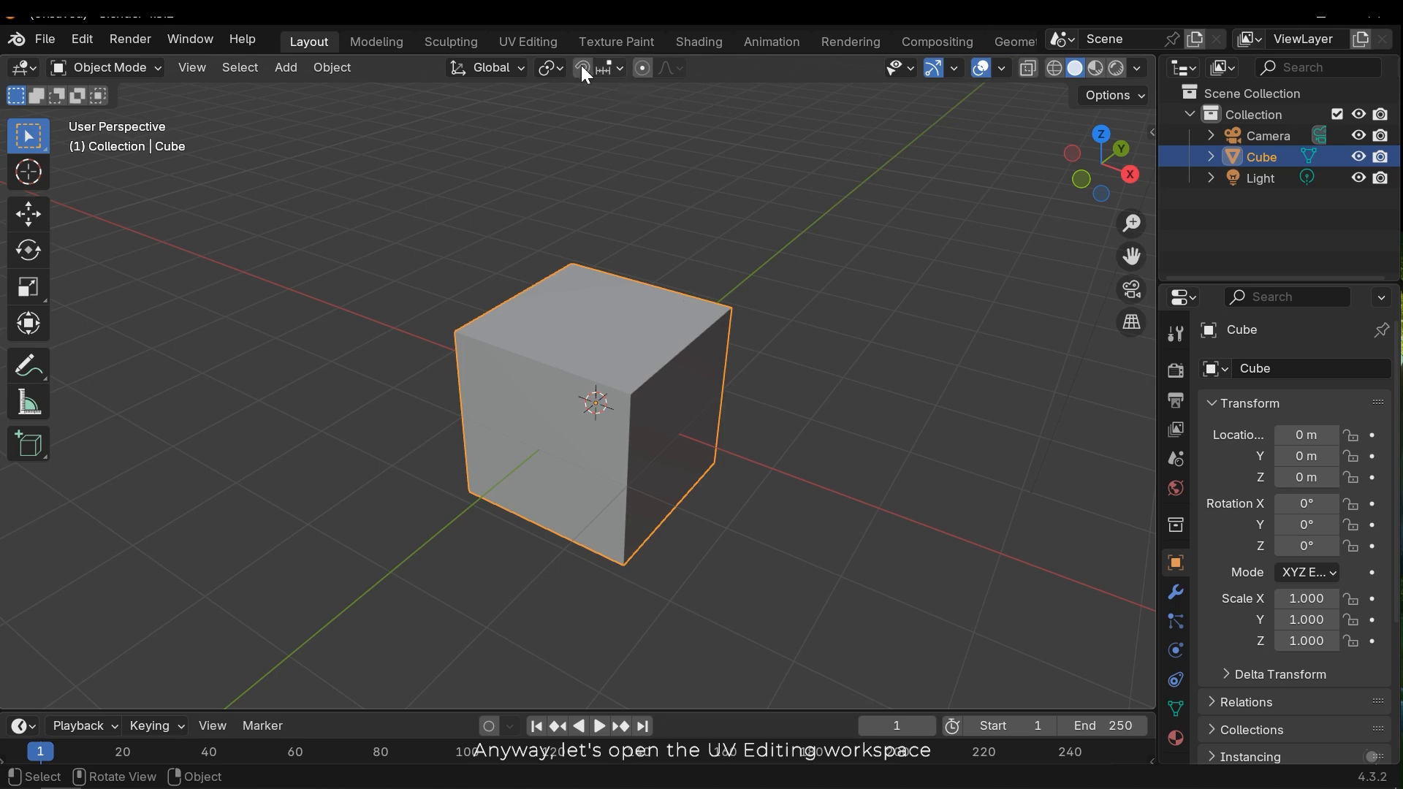
left_click(527, 41)
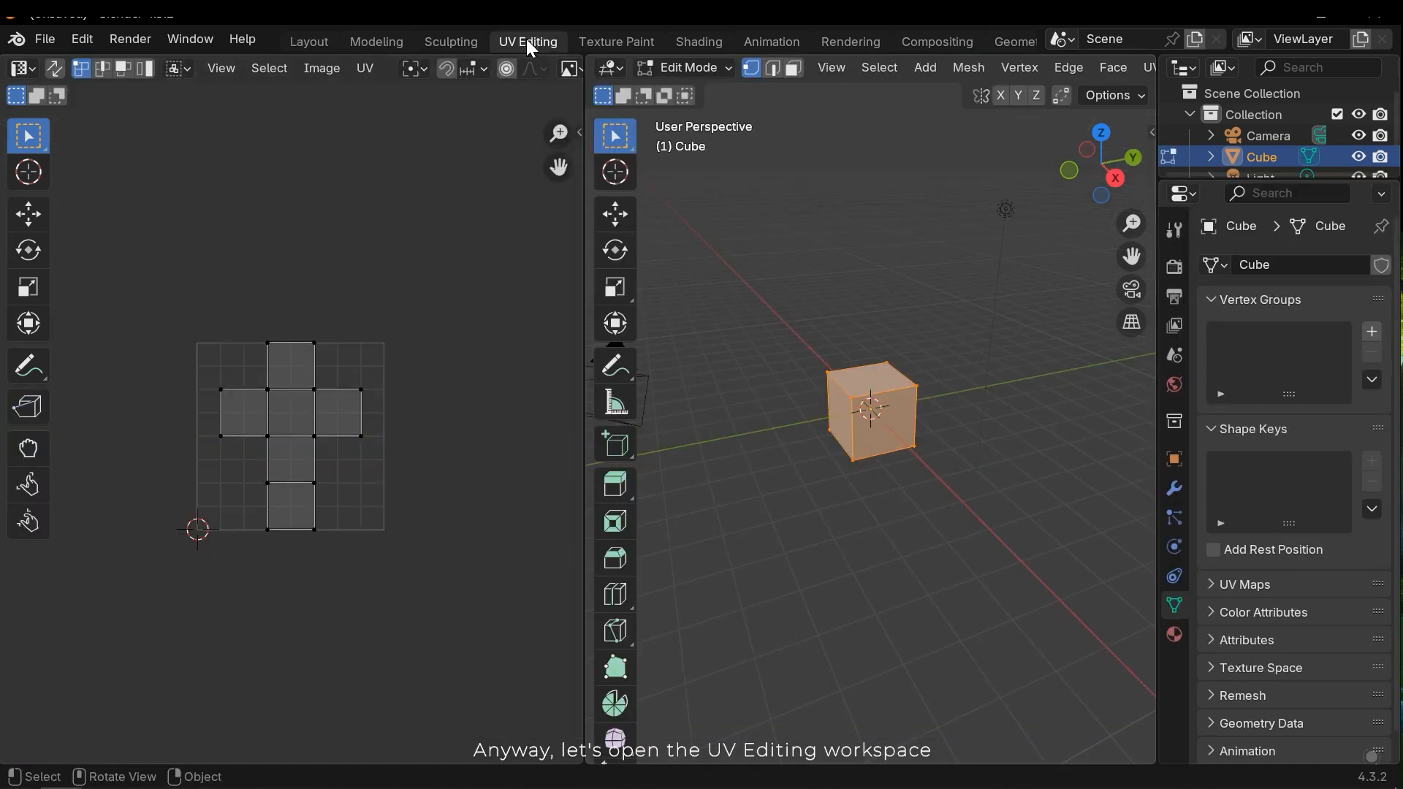
scroll(904, 325, "up", 4)
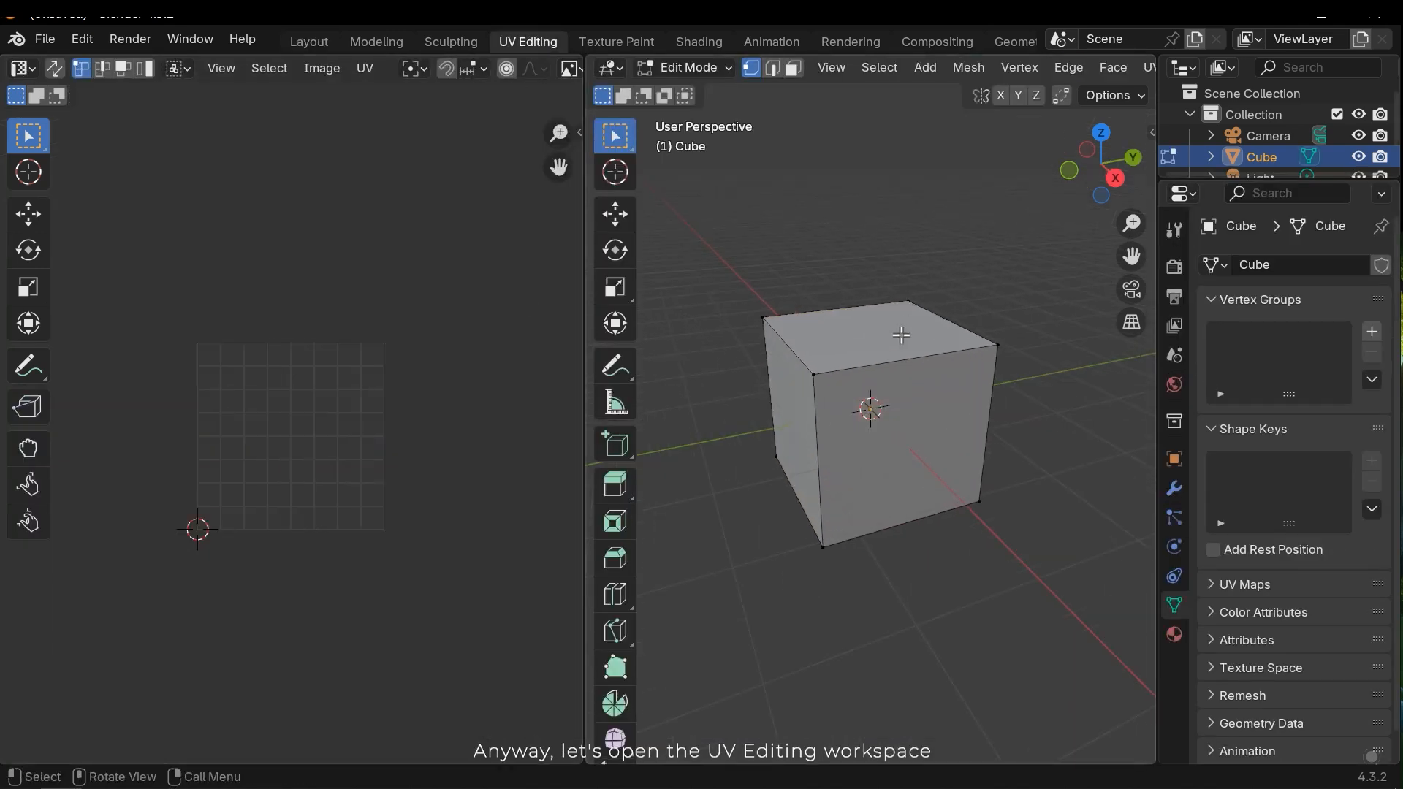
middle_click_drag(845, 378, 811, 204)
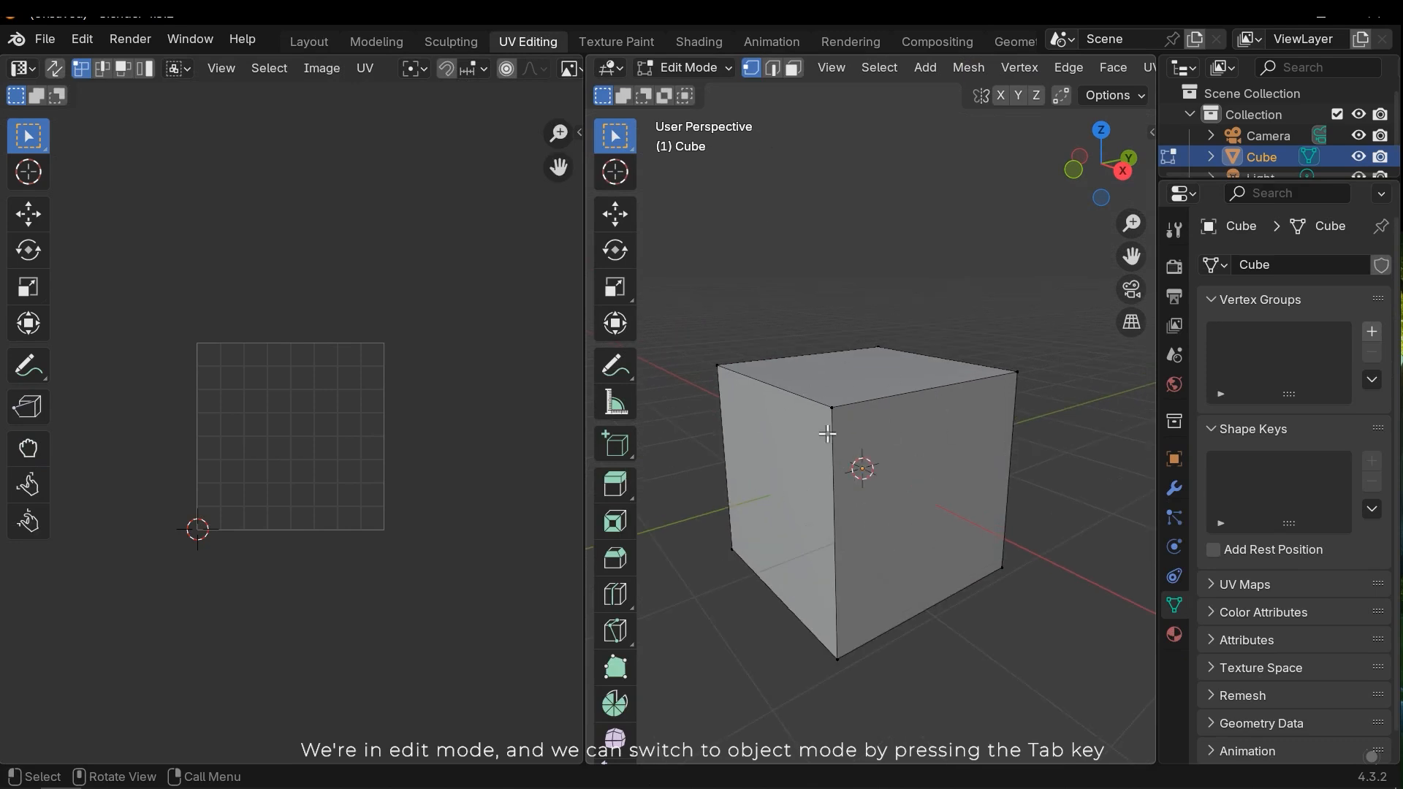
key("Tab")
key("Tab")
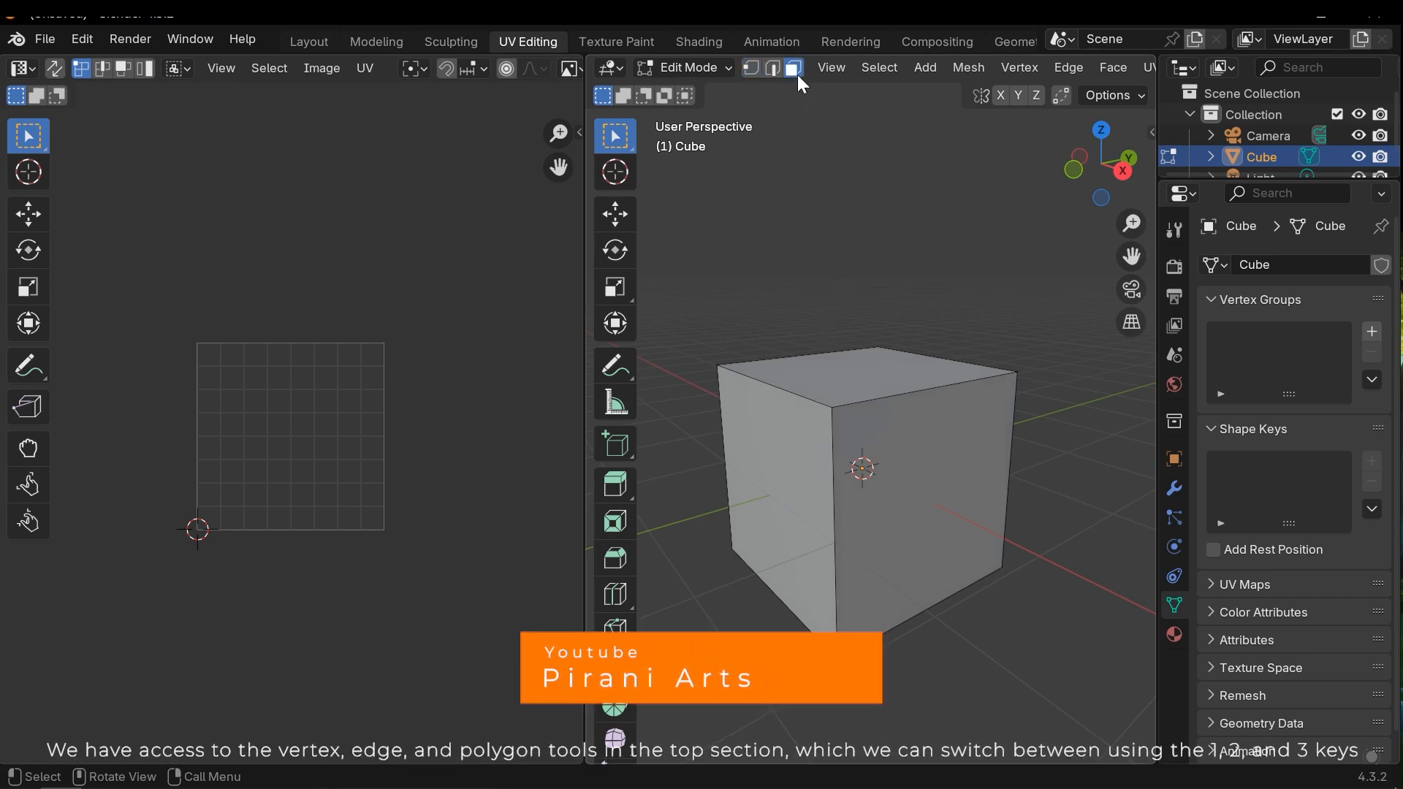
Select all of the cube's faces in face select mode to display its UV layout.
key("a")
scroll(281, 411, "up", 2)
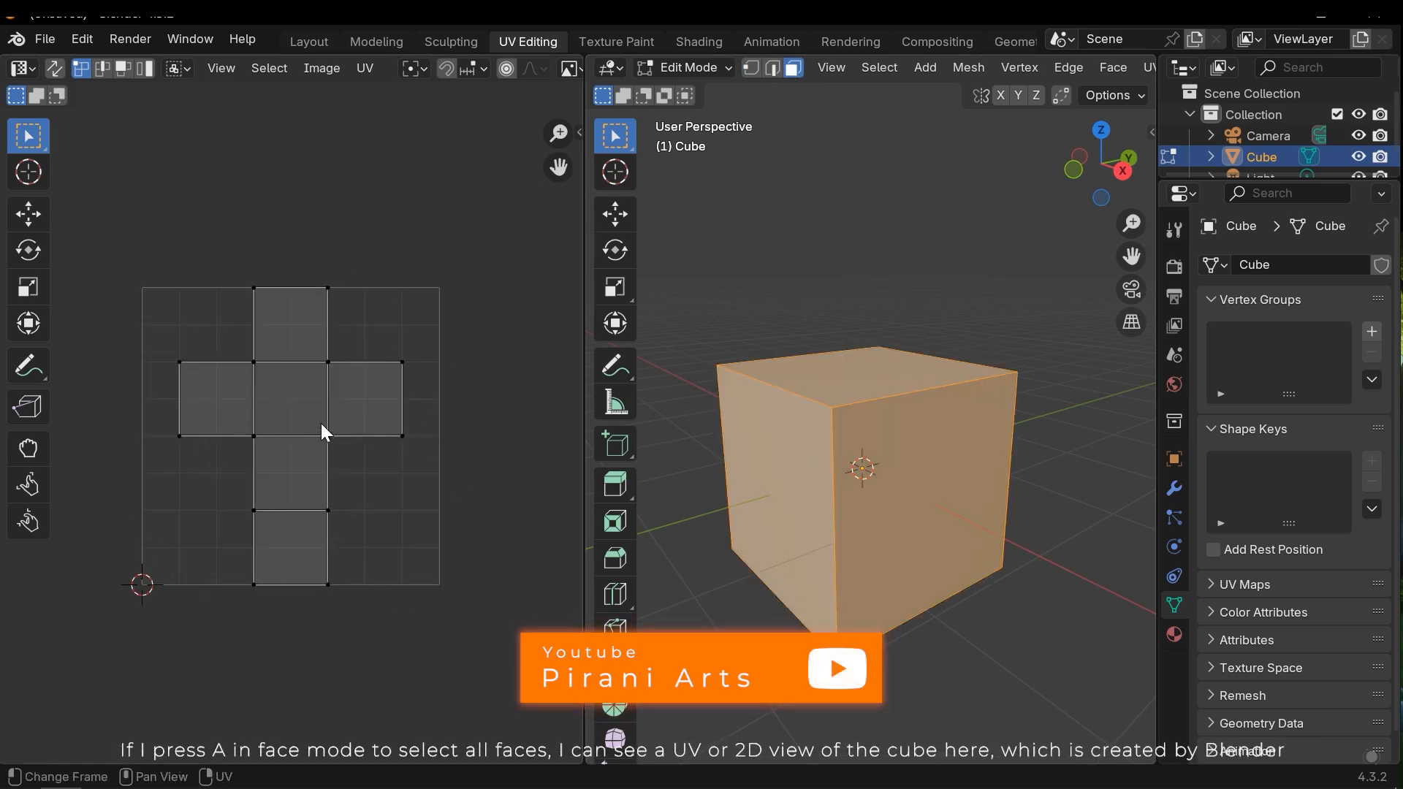
scroll(322, 426, "up", 2)
middle_click_drag(914, 386, 933, 399, "shift")
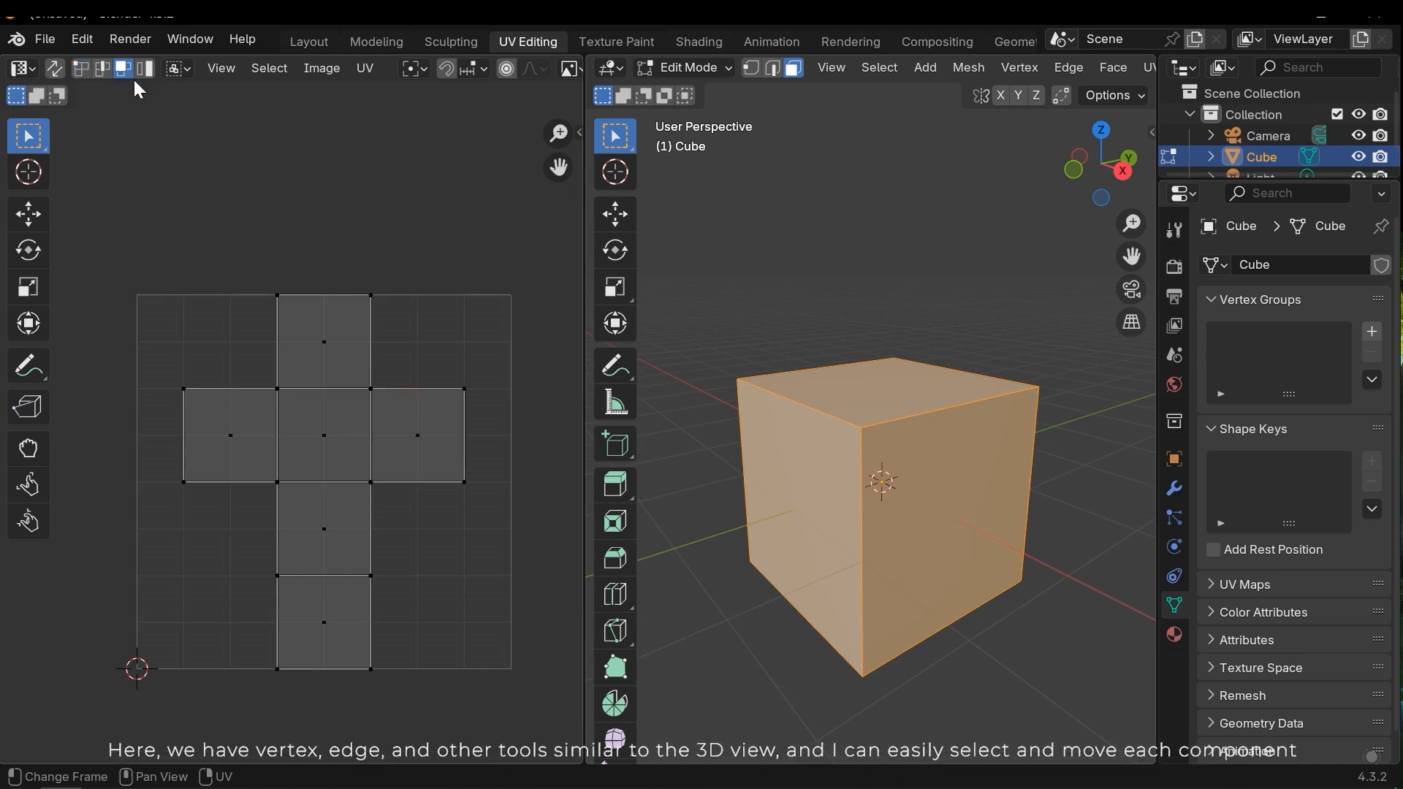
Select the right arm face of the cross-shaped UV layout and compare the layout with the cube's faces.
left_click(405, 458)
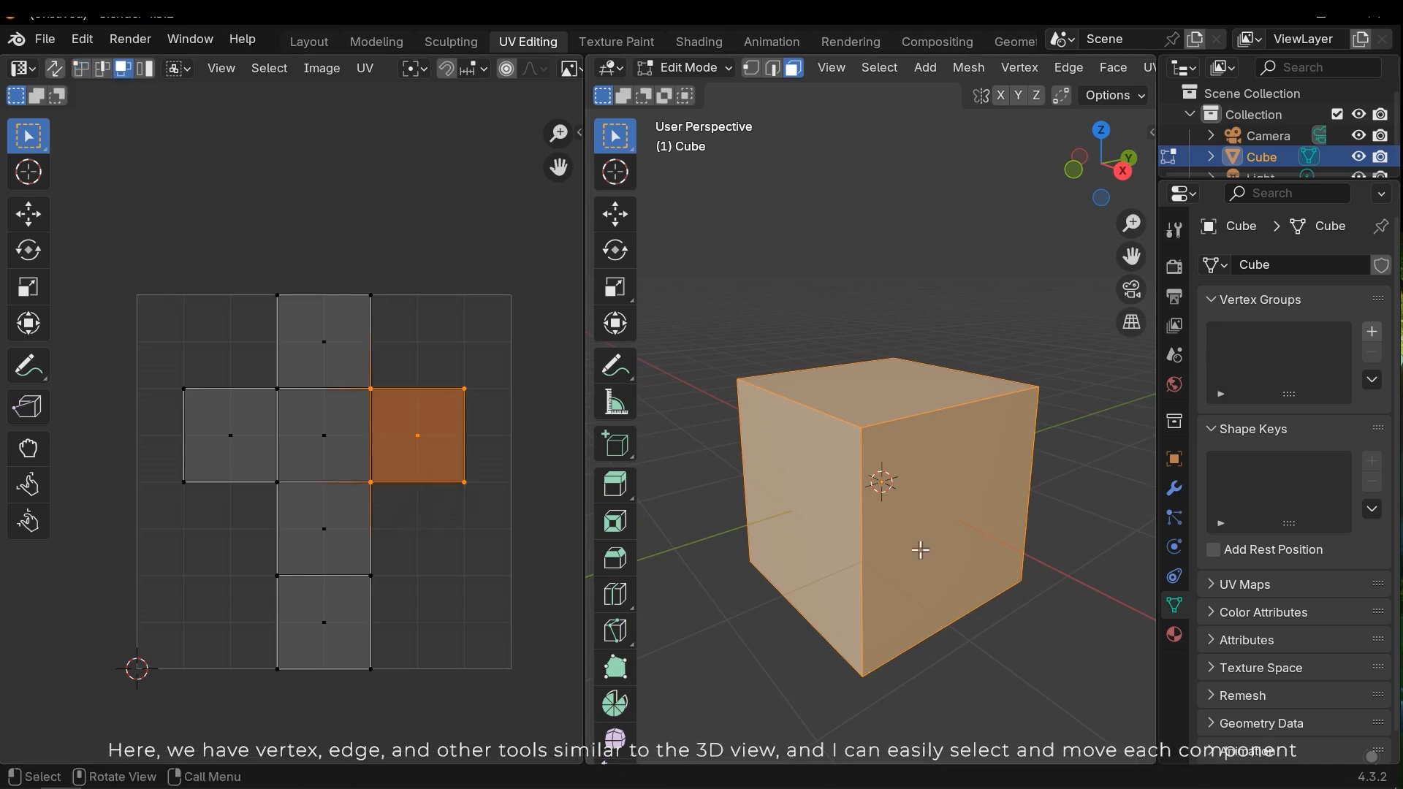
left_click(1033, 629)
key("a")
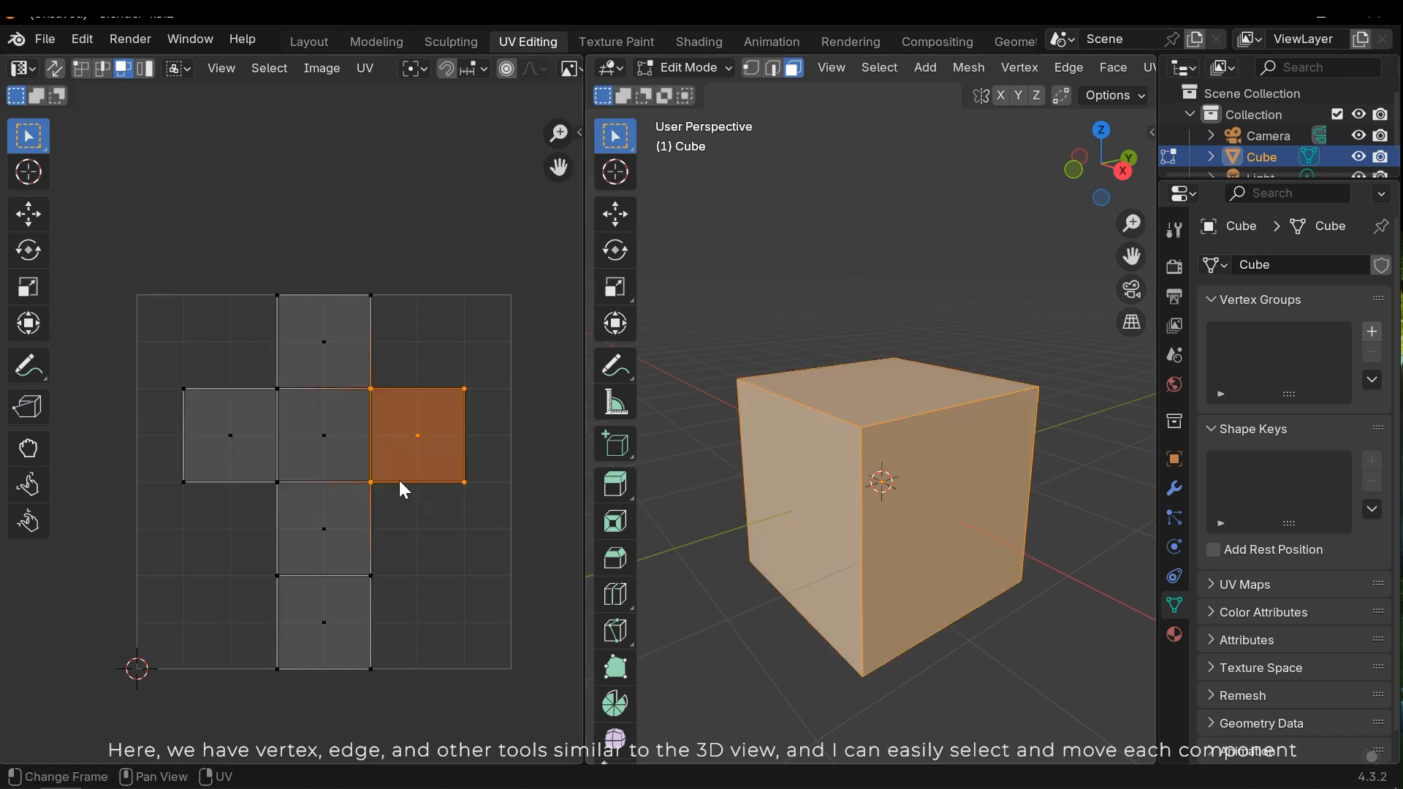
mouse_move(702, 504)
middle_mouse_down()
mouse_move(738, 512)
mouse_move(709, 497)
mouse_move(721, 492)
middle_mouse_up()
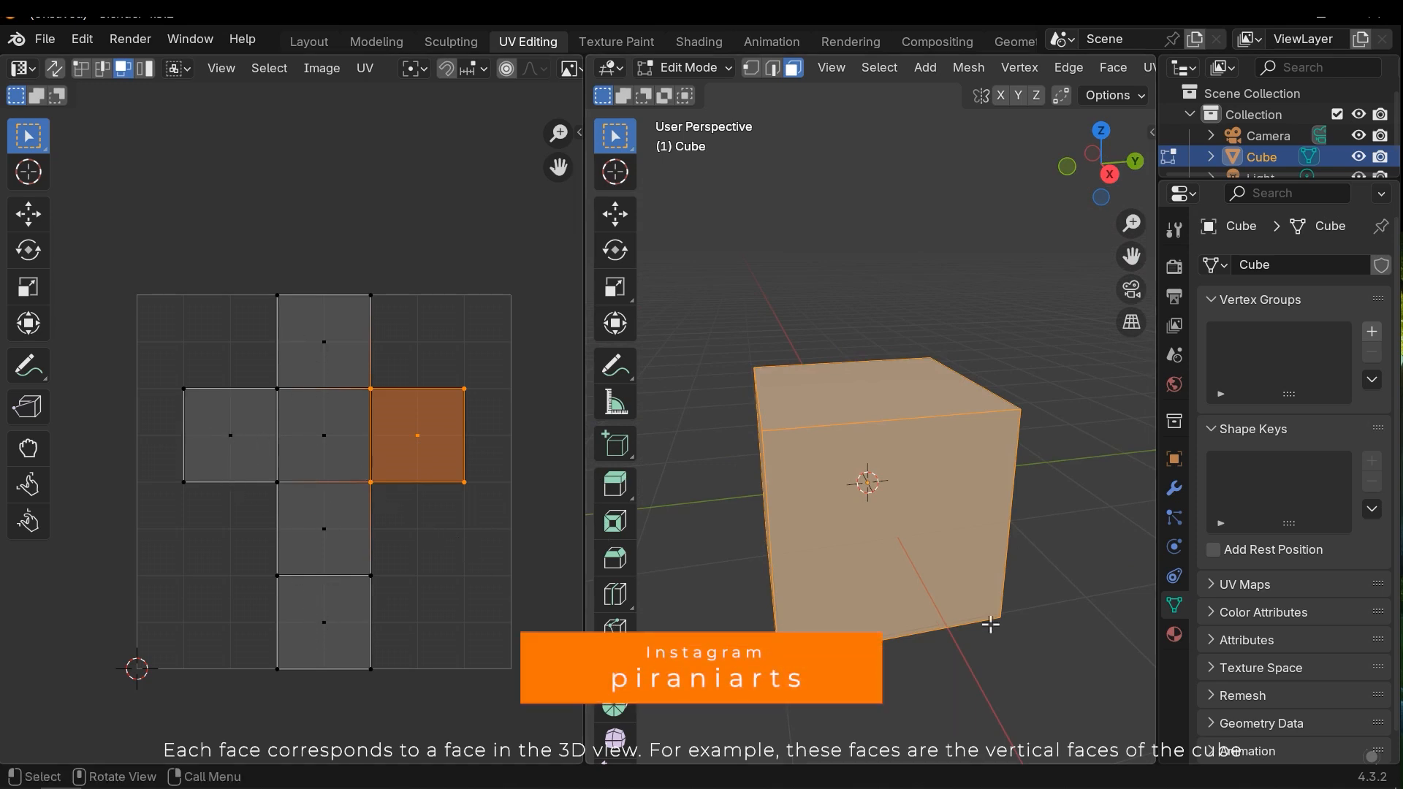
middle_click_drag(990, 625, 964, 621)
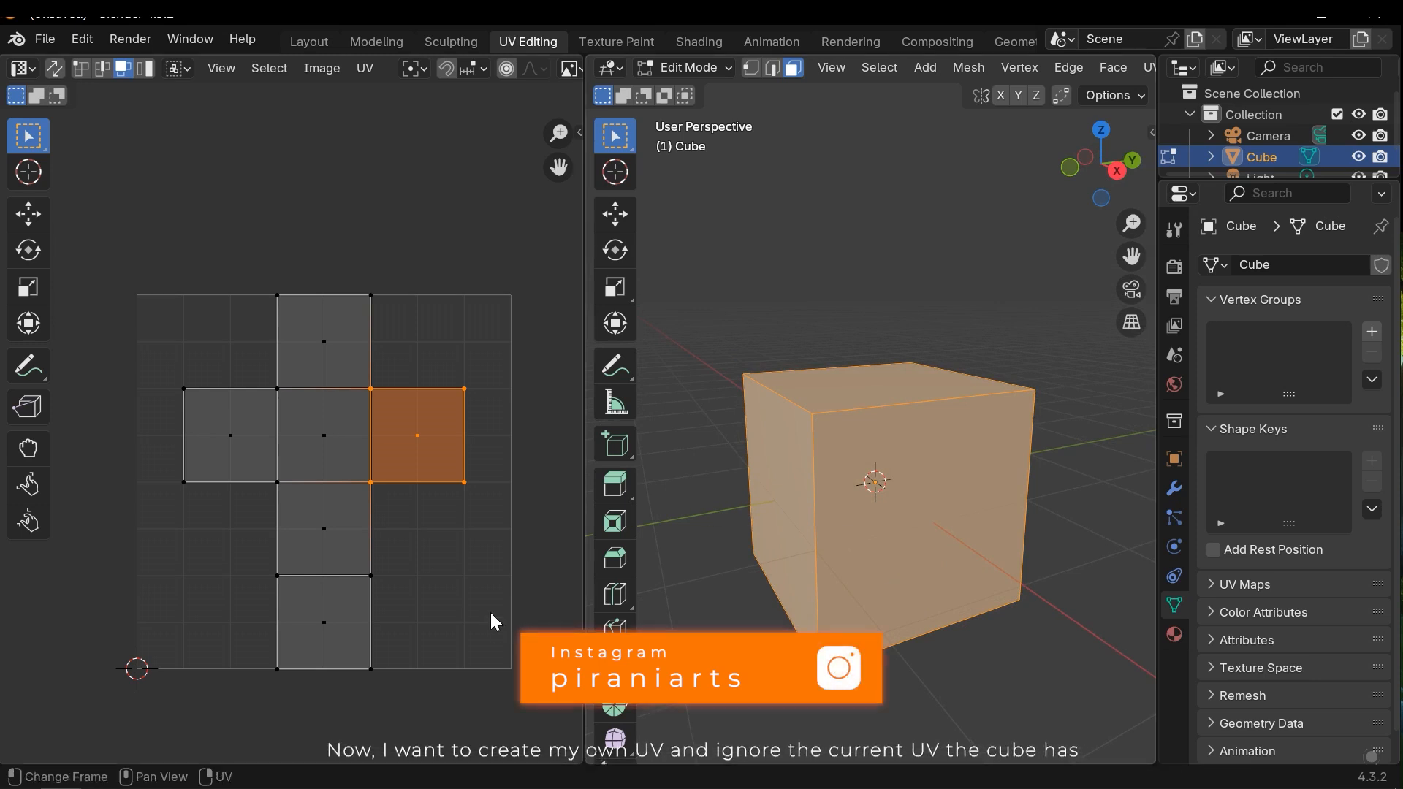
Clear the face selection and mark the cube's nearest vertical edge as a seam in edge select mode.
left_click(1108, 681)
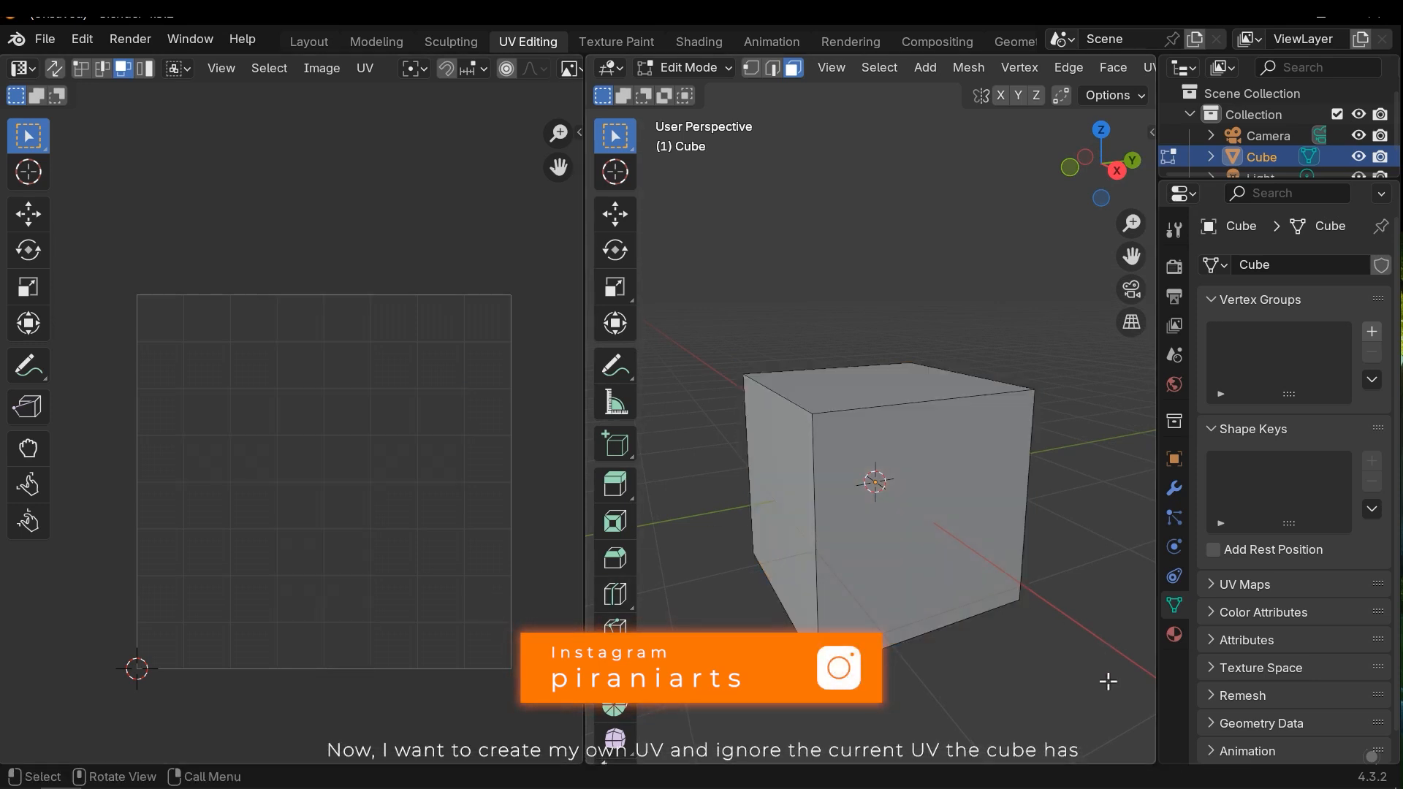
scroll(852, 507, "down", 3)
mouse_move(852, 507)
middle_mouse_down()
mouse_move(896, 541)
mouse_move(849, 547)
mouse_move(884, 476)
mouse_move(867, 519)
middle_mouse_up()
scroll(896, 537, "up", 1)
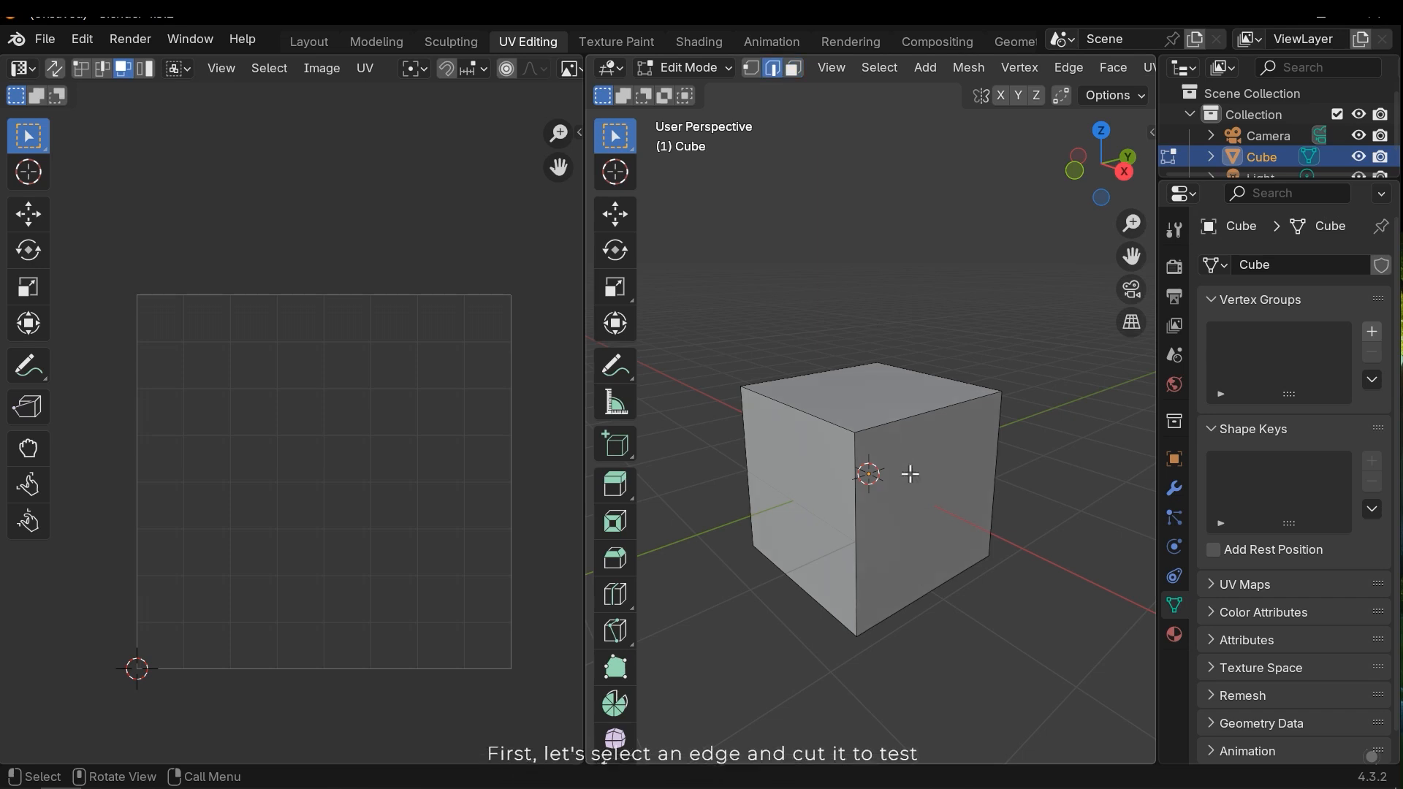
middle_click_drag(948, 463, 978, 464)
scroll(978, 464, "up", 1)
middle_click_drag(1073, 611, 814, 539)
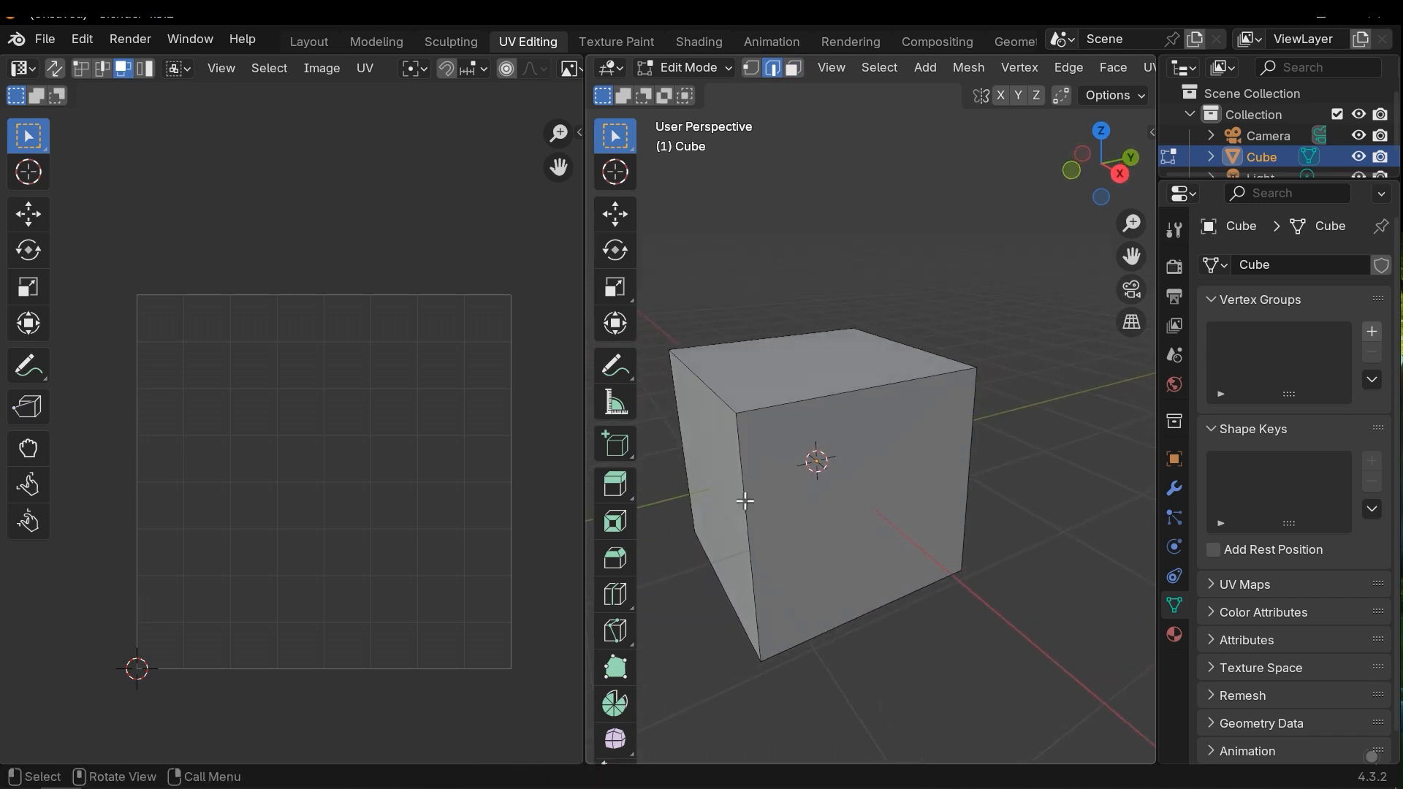
middle_click_drag(850, 597, 884, 562, "shift")
scroll(909, 585, "up", 1)
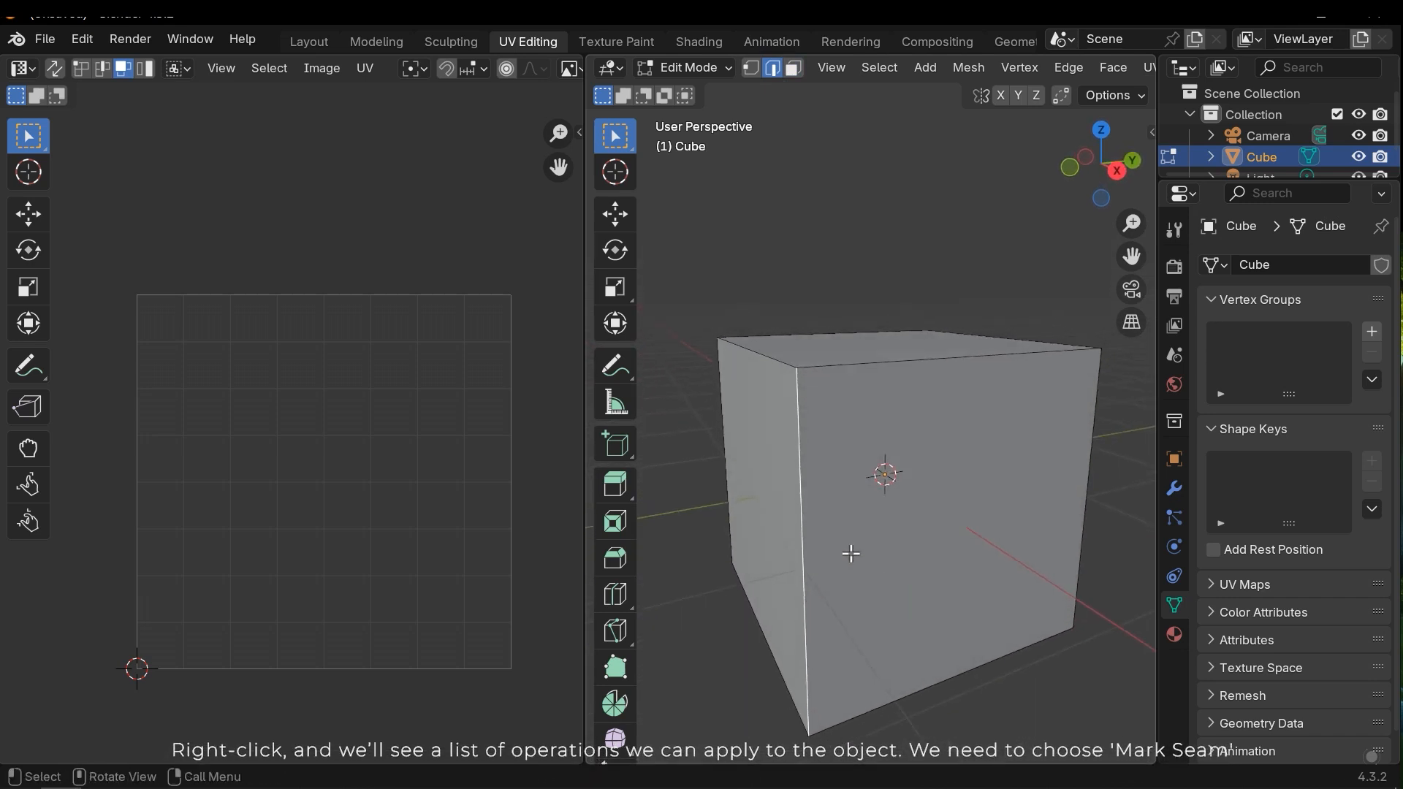
right_click(840, 526)
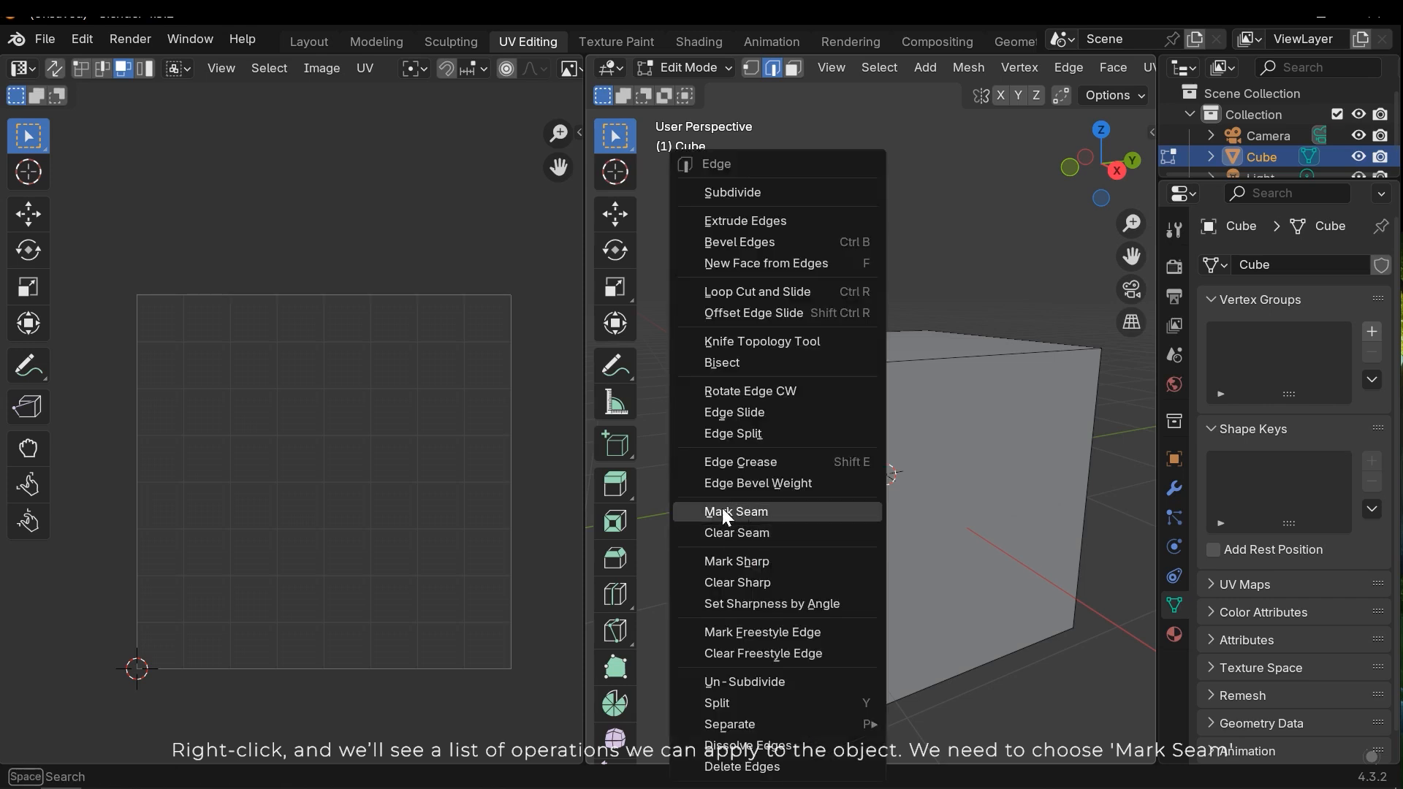
left_click(742, 511)
Mark the other three edges of the cube's X-facing front face as seams.
middle_click_drag(823, 555, 897, 426)
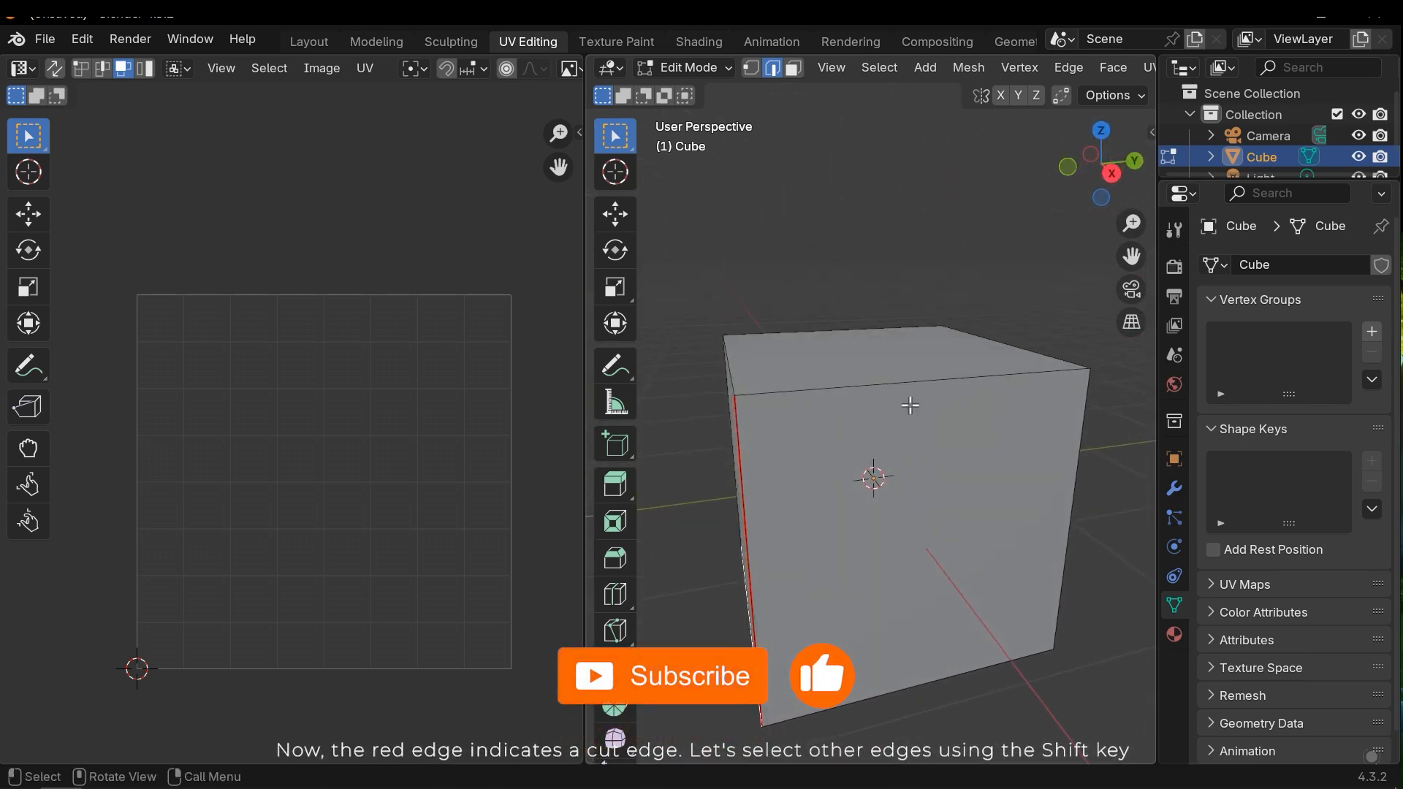
left_click(1061, 484, "shift")
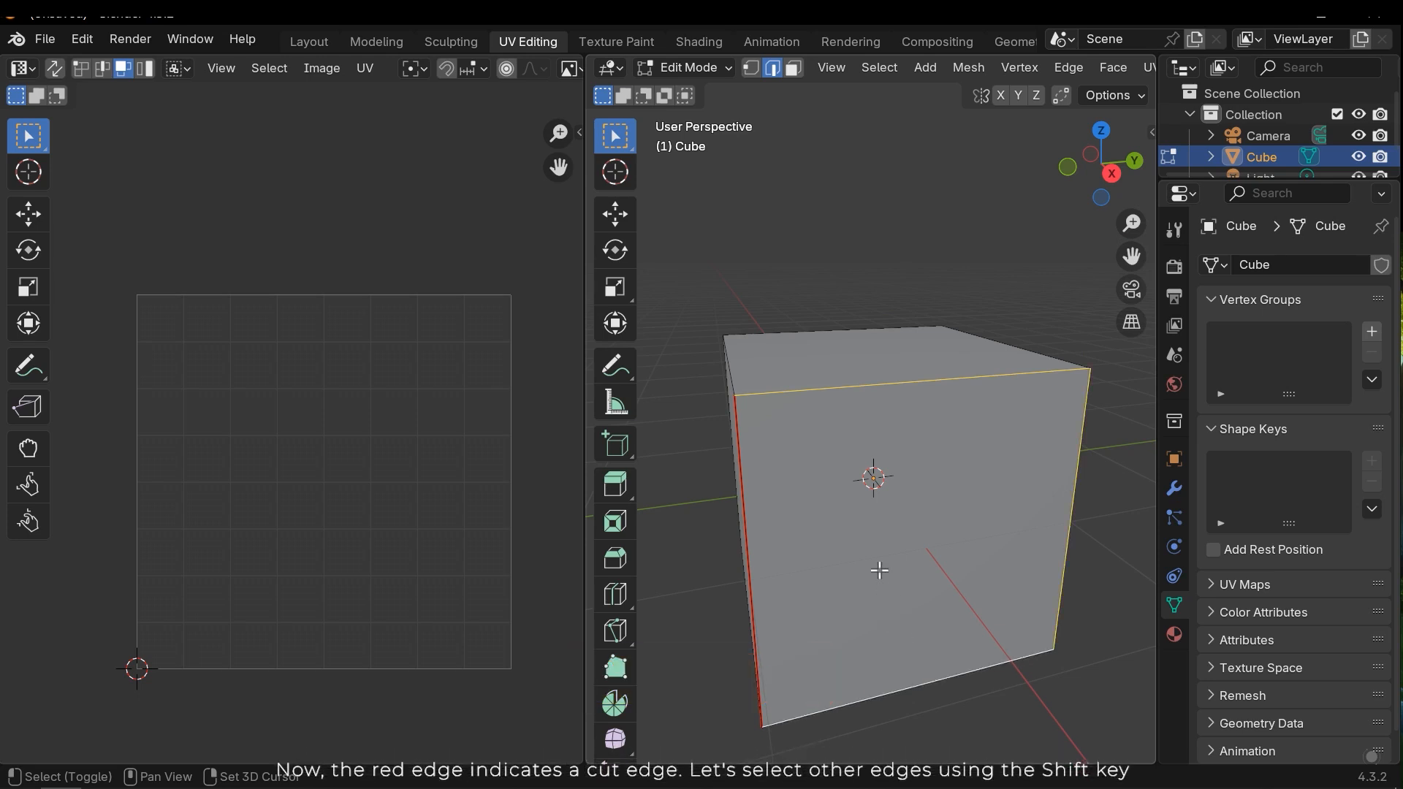
key("ctrl+e")
left_click(788, 503)
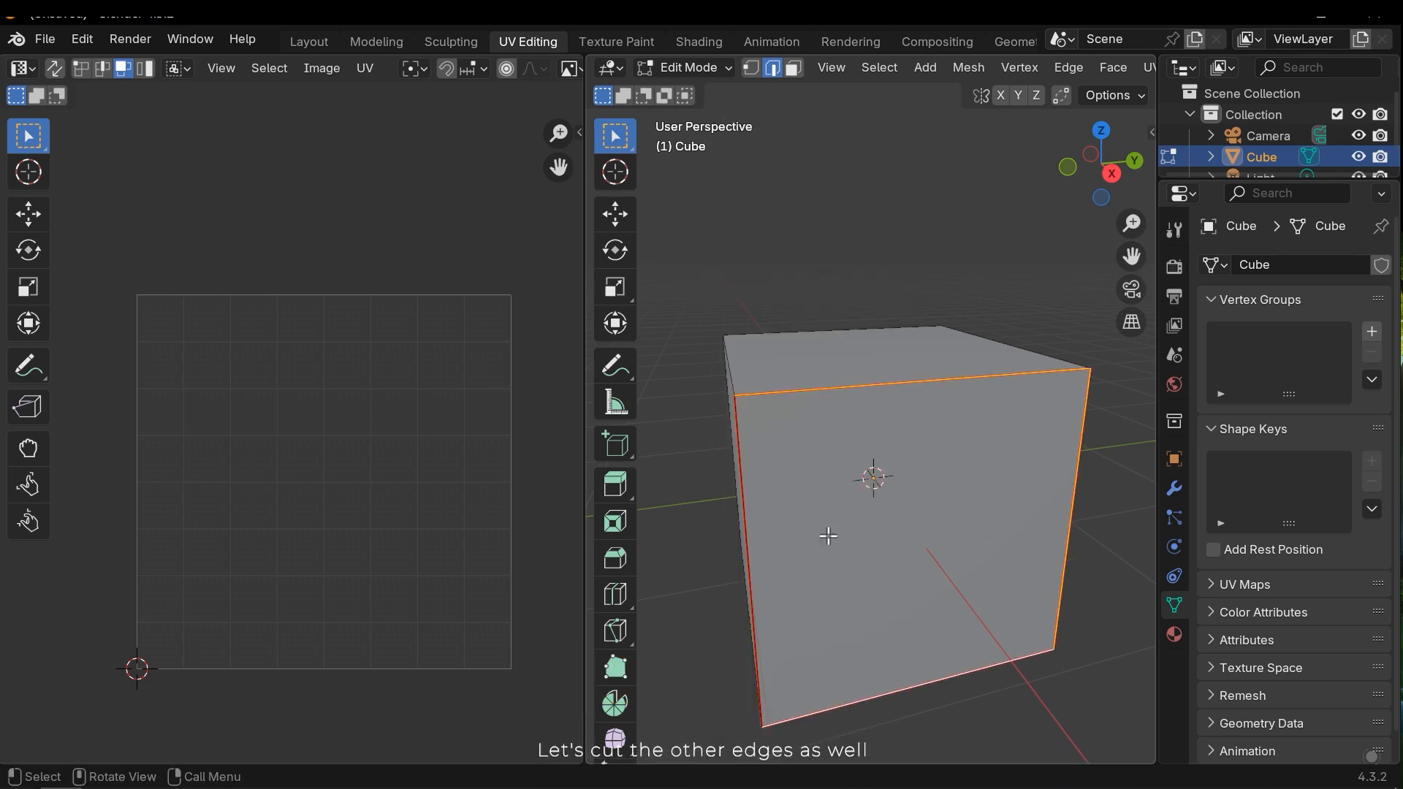
Select all of the cube's faces in face select mode and unwrap them with the Angle Based method.
left_click(938, 270)
middle_click_drag(899, 497, 836, 382)
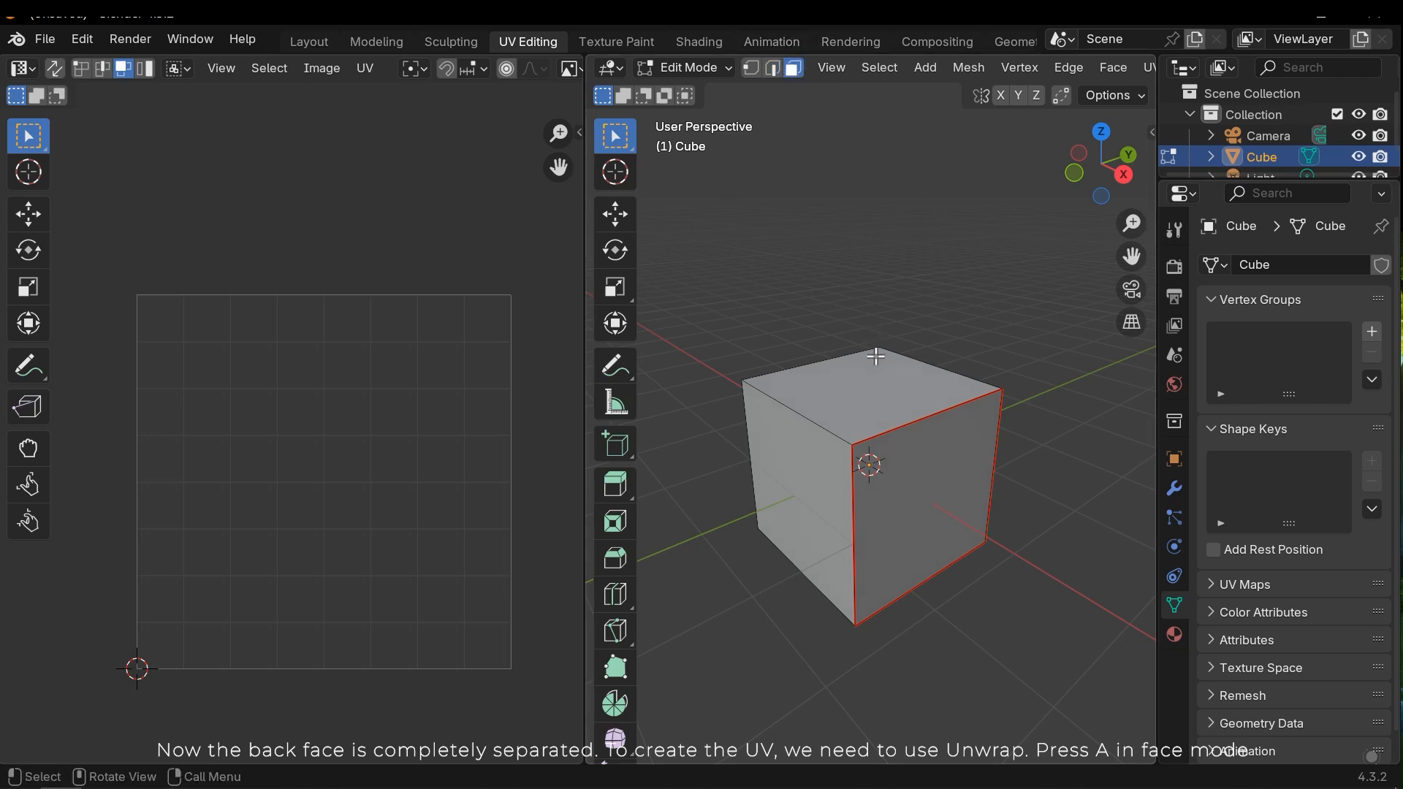
key("a")
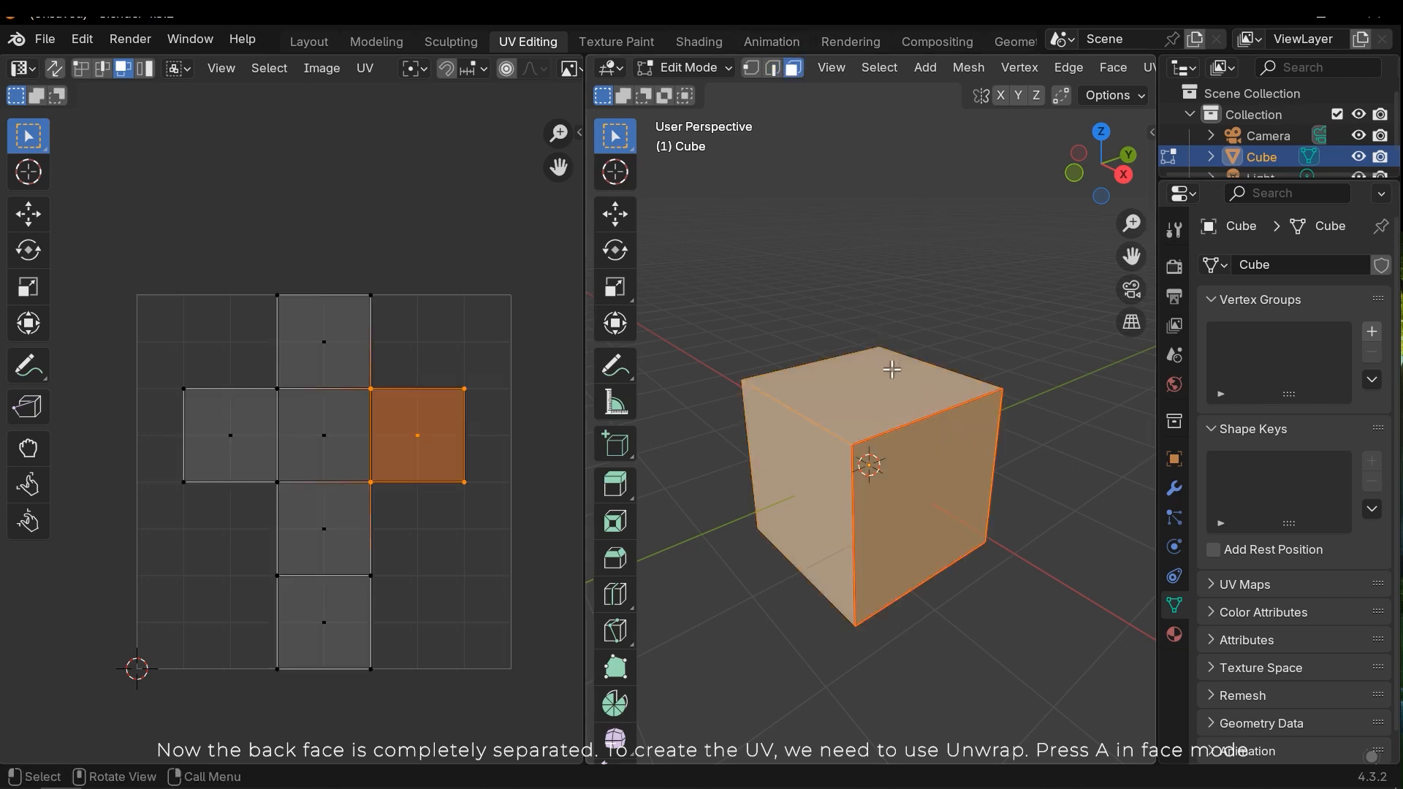
right_click(877, 393)
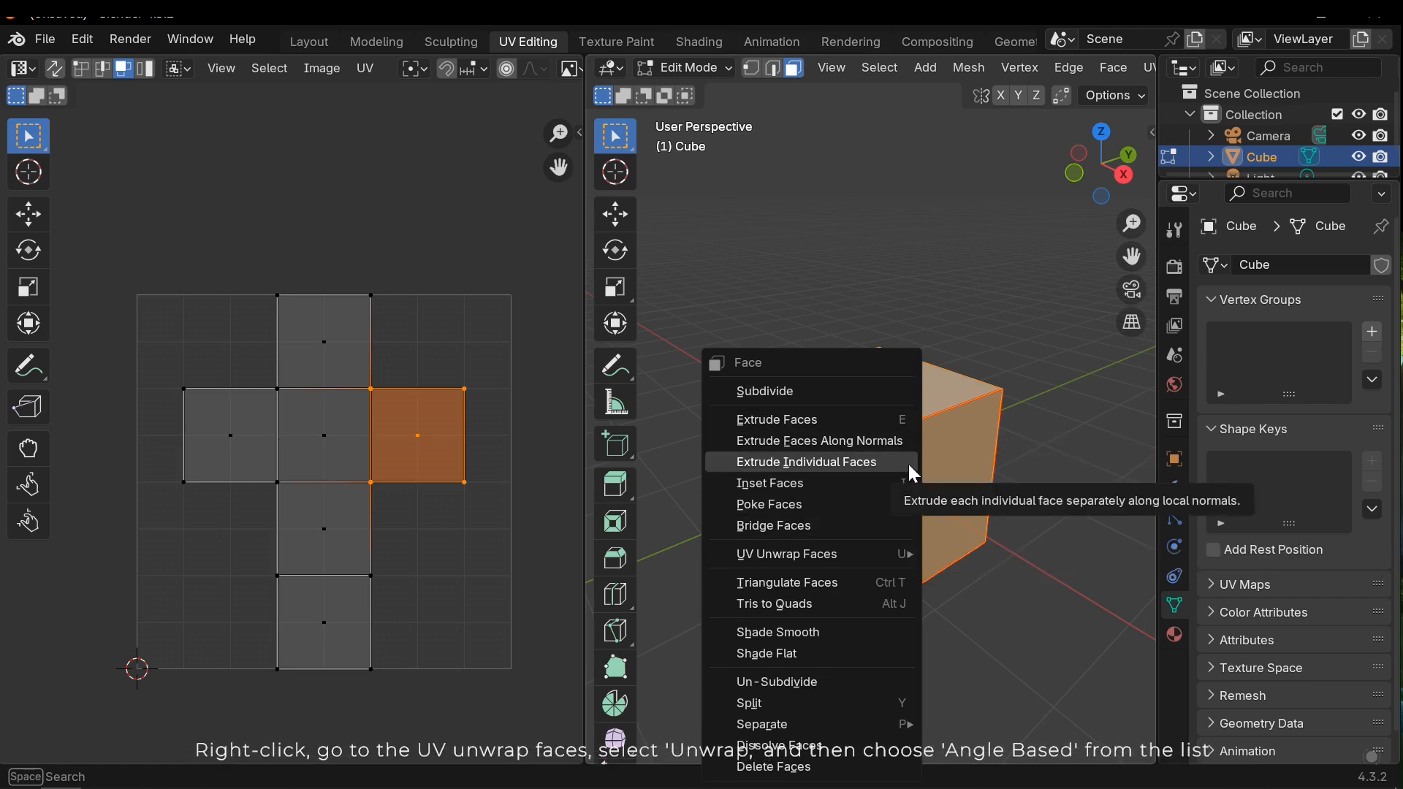
mouse_move(838, 557)
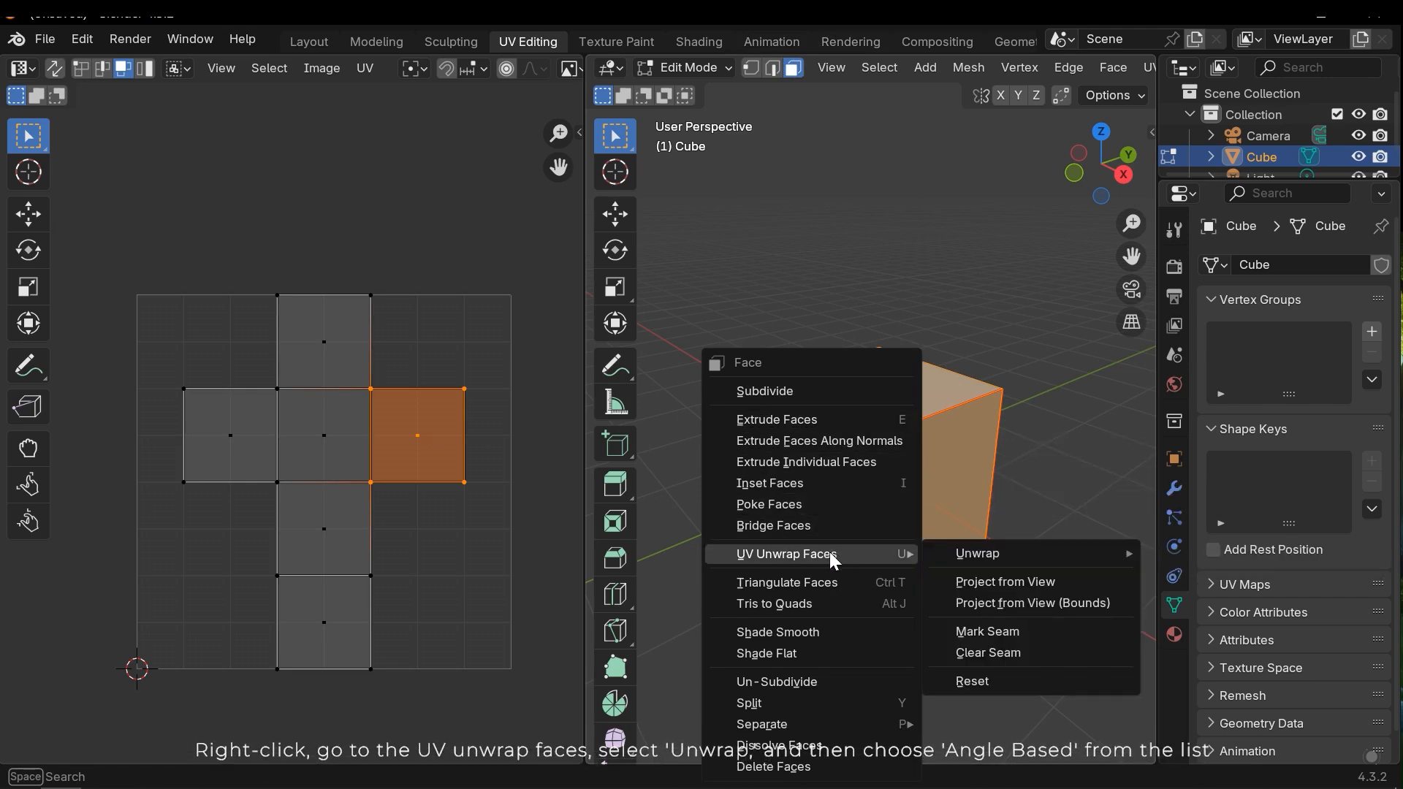
mouse_move(976, 553)
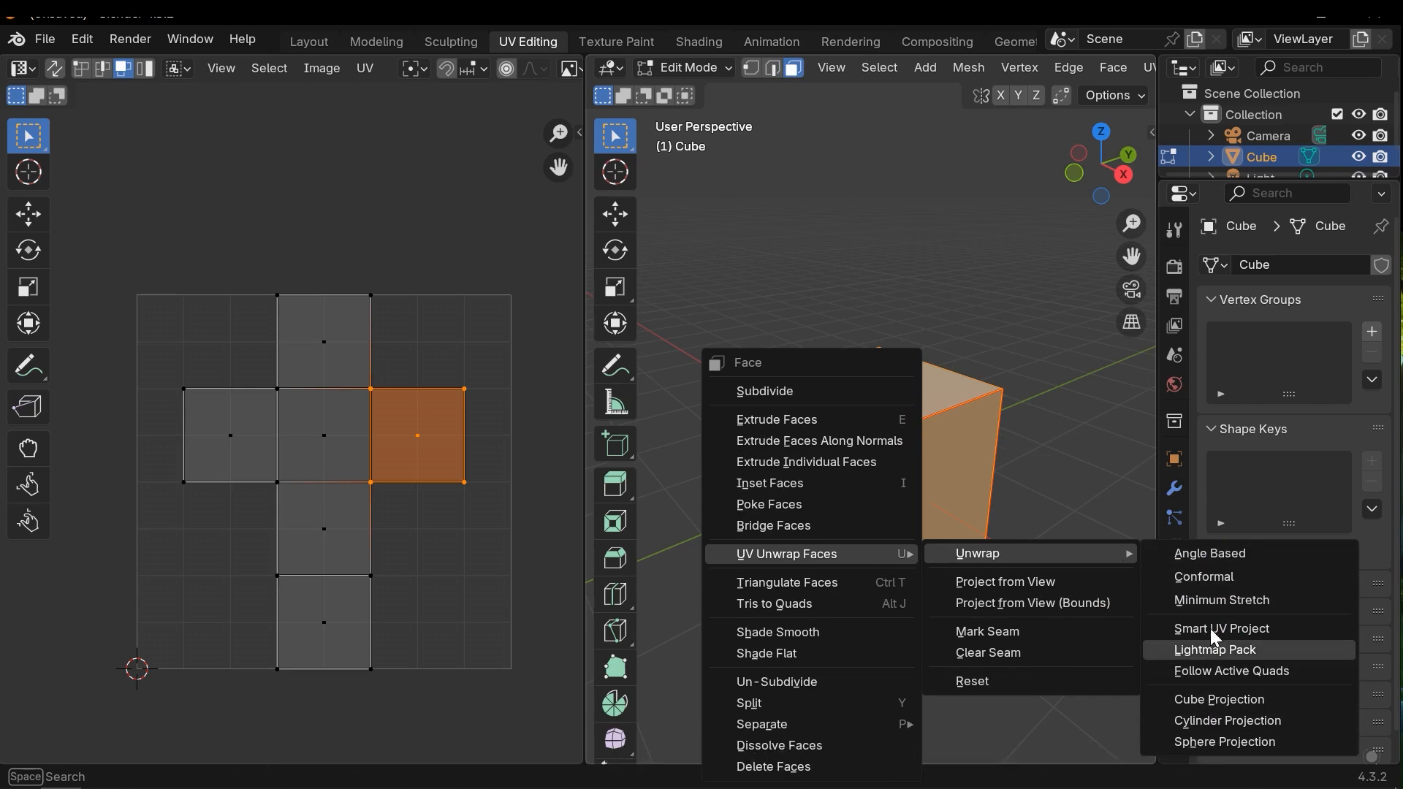
left_click(1211, 553)
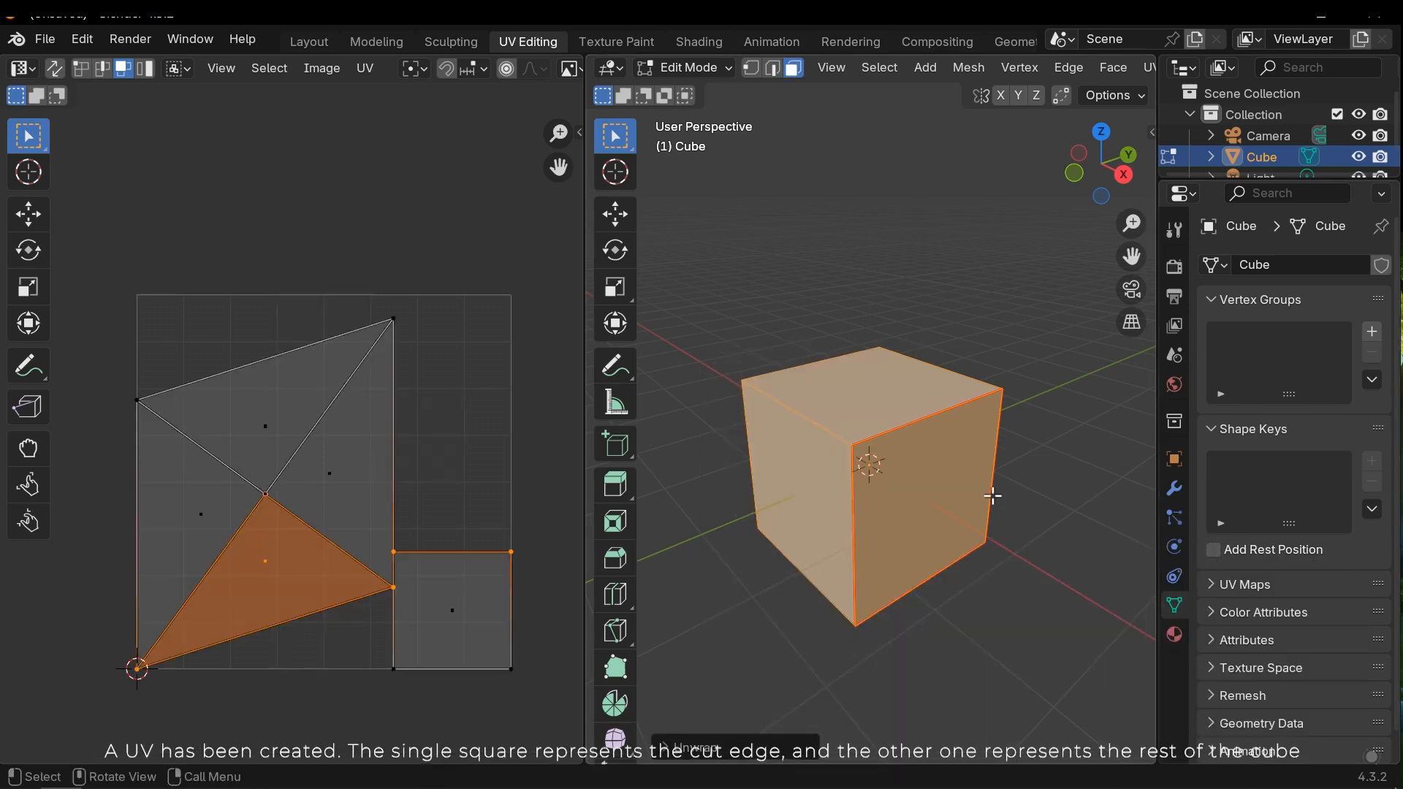
Compare the unwrapped UV layout with the cube's faces from several sides, checking how the faces attached to the single square's neighbour are stretched.
left_click(708, 606)
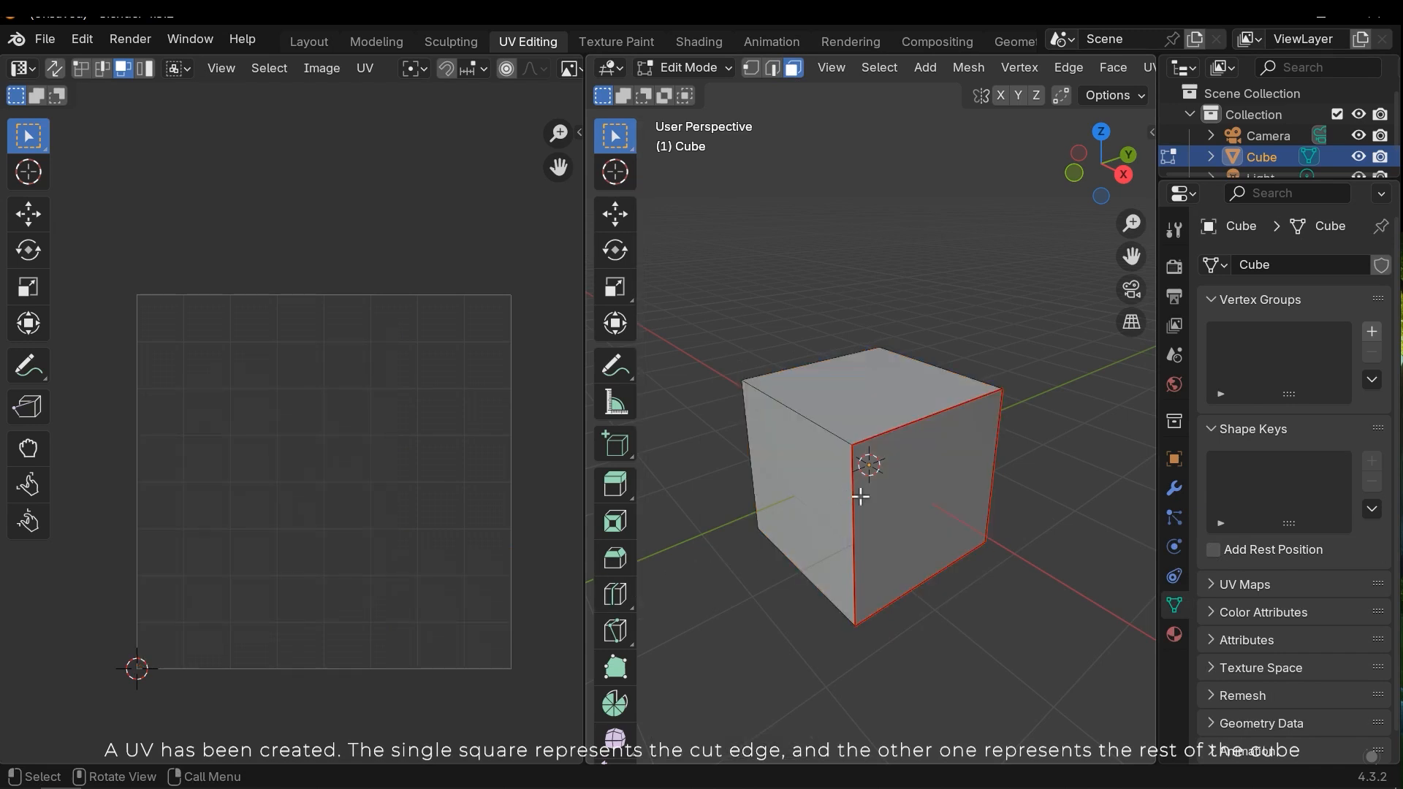
key("a")
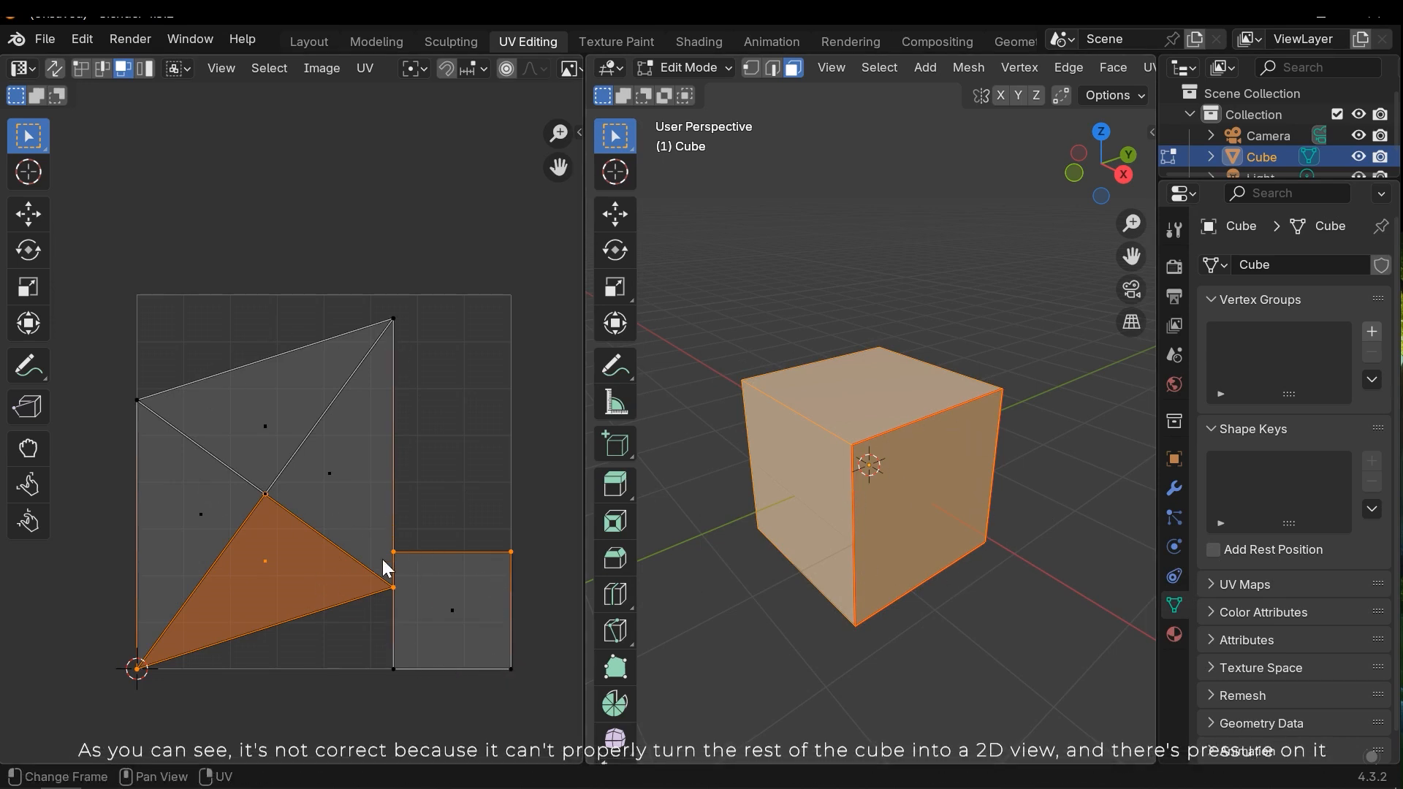
middle_click_drag(928, 470, 913, 451)
middle_click_drag(887, 574, 807, 442)
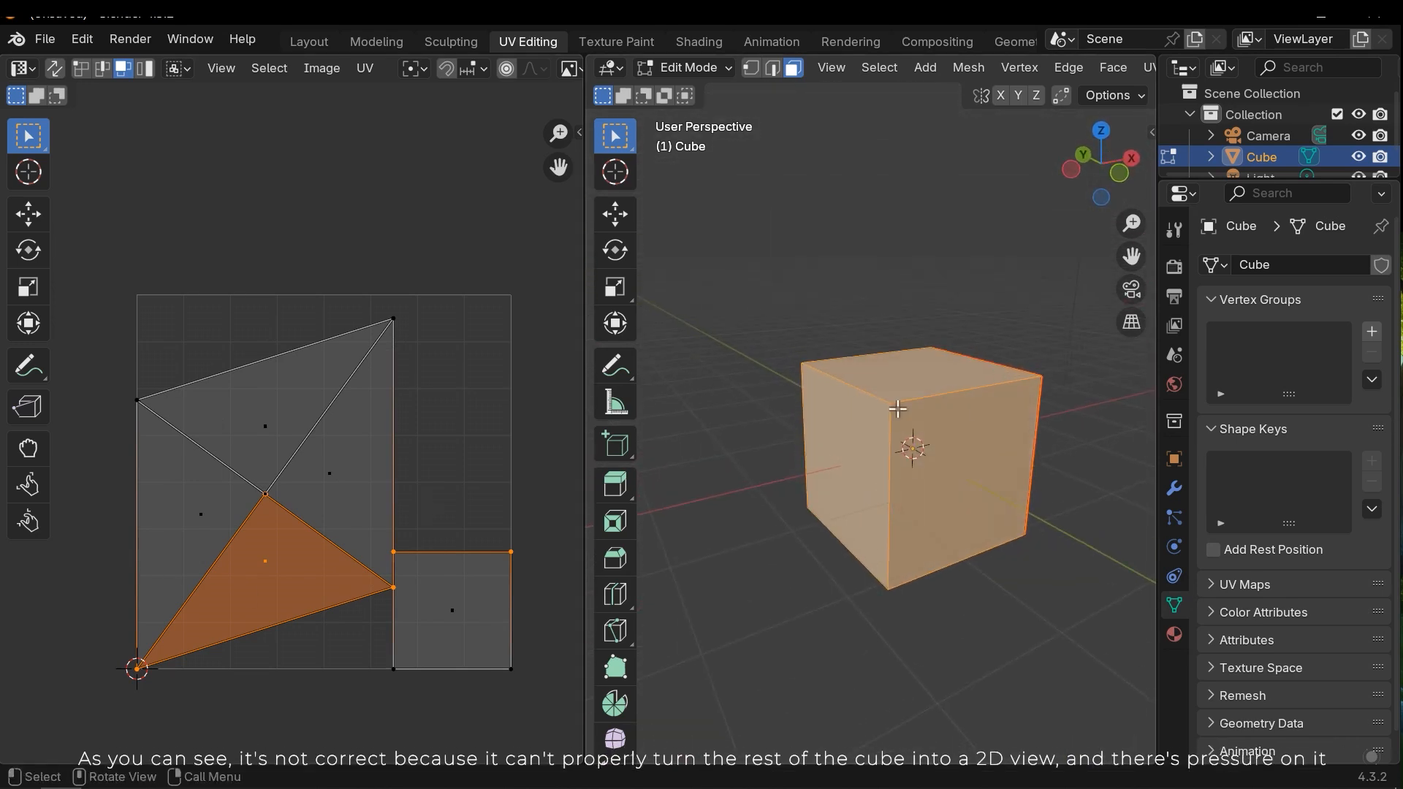
middle_click_drag(864, 351, 949, 580)
middle_click_drag(886, 490, 912, 594)
Clear the face selection and mark the cube's four side edges parallel to the X axis as seams in edge select mode.
left_click(905, 332)
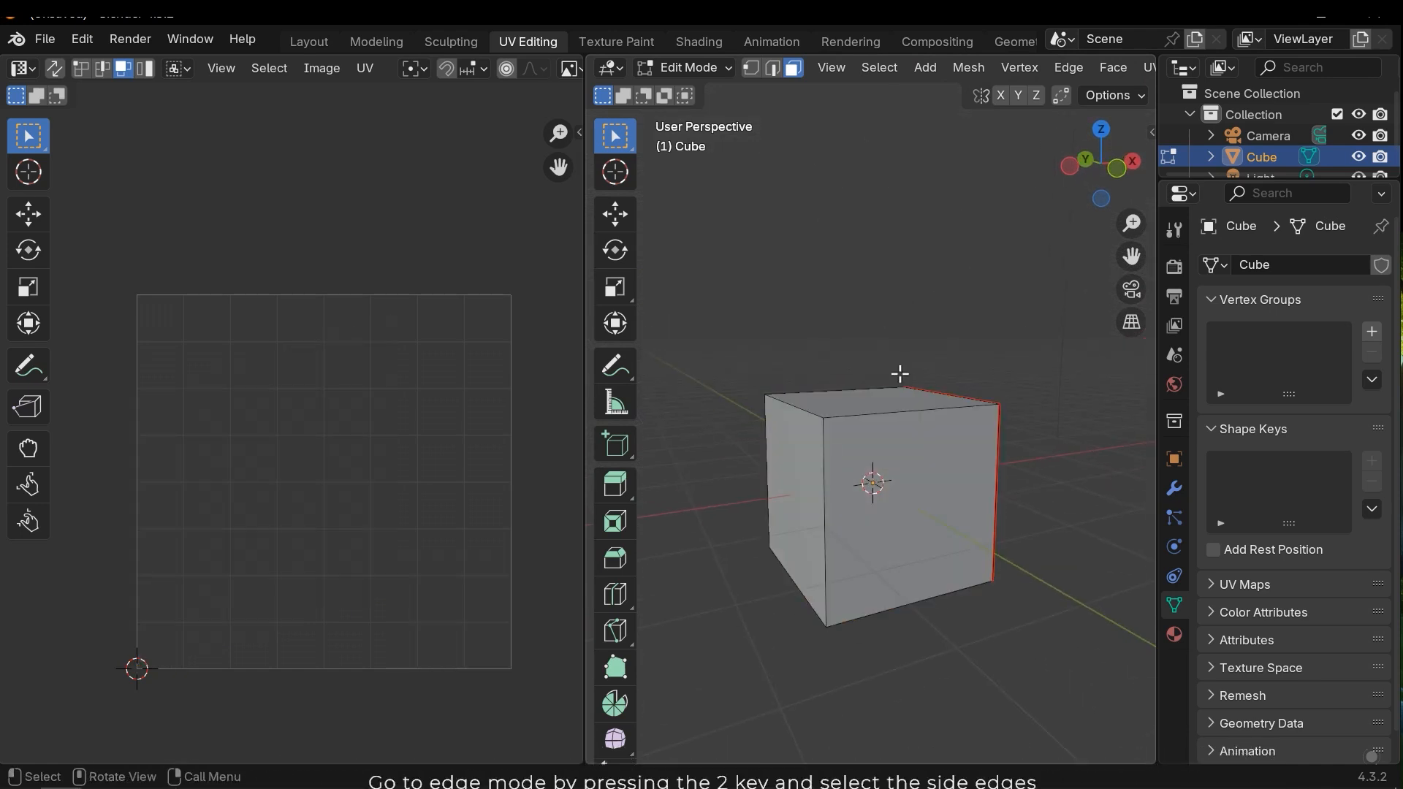
middle_click_drag(889, 409, 818, 551)
middle_click_drag(962, 520, 922, 497)
left_click(1000, 461, "shift")
right_click(905, 459)
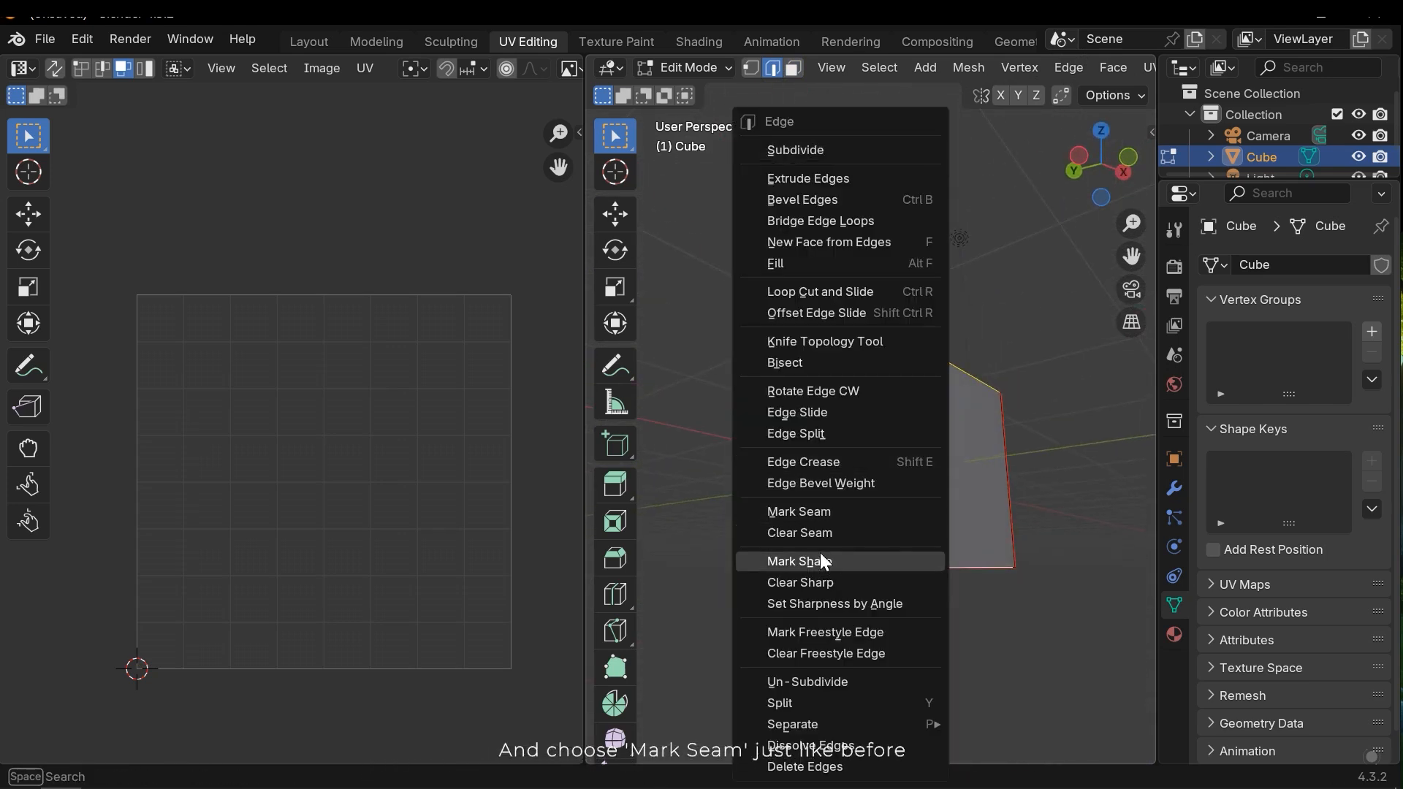
left_click(804, 512)
middle_click_drag(977, 416, 897, 291)
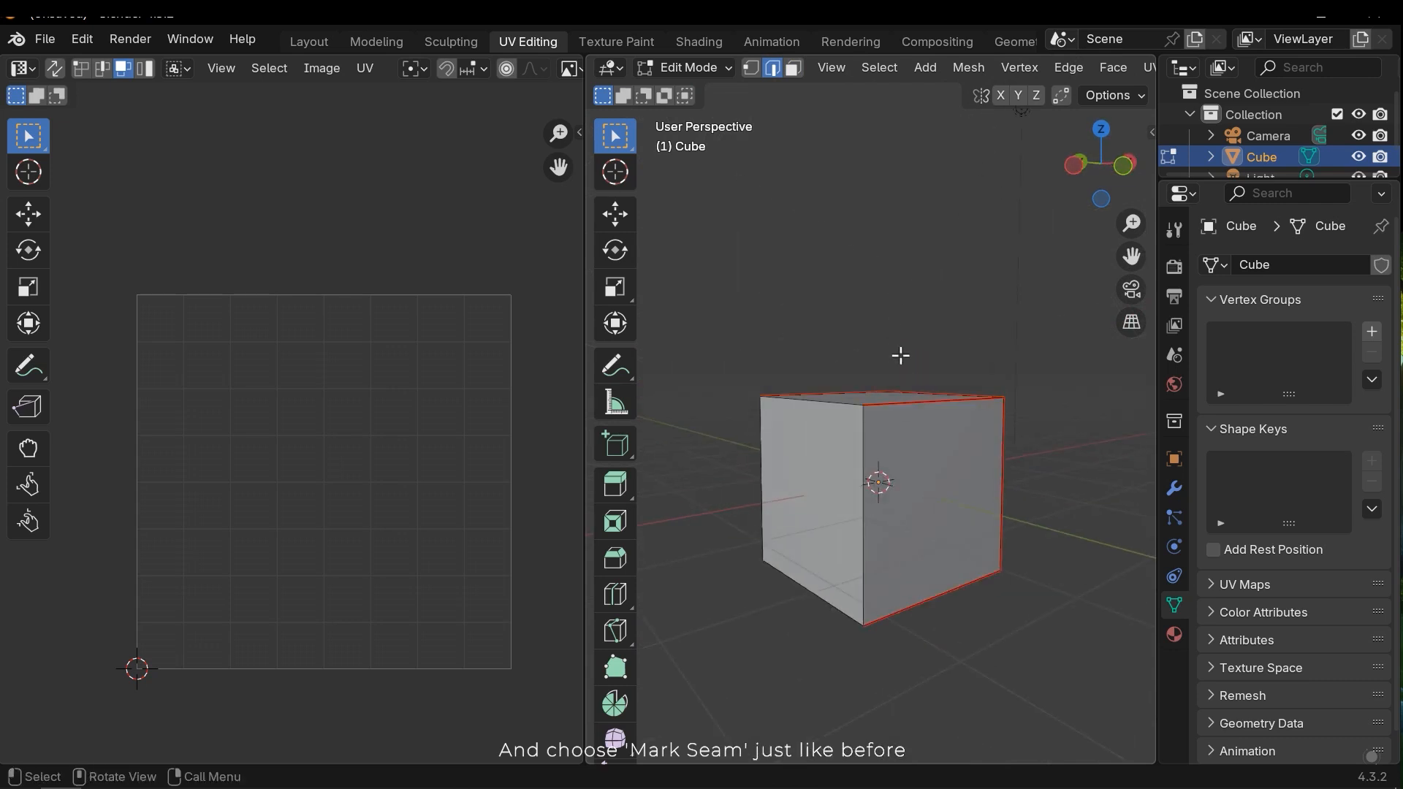
middle_click_drag(896, 351, 899, 423)
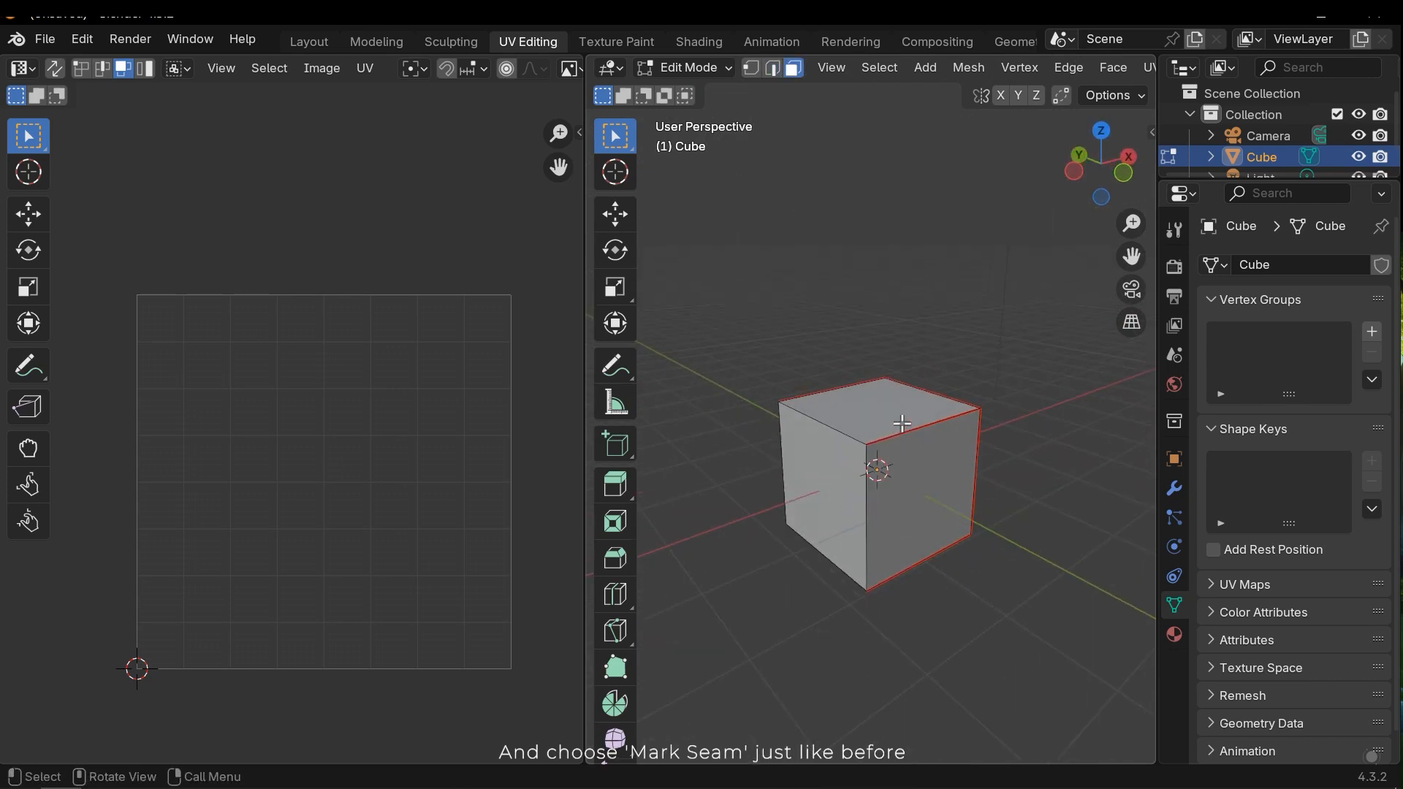
Unwrap all of the cube's faces again with the Angle Based method, using the added side seams.
key("a")
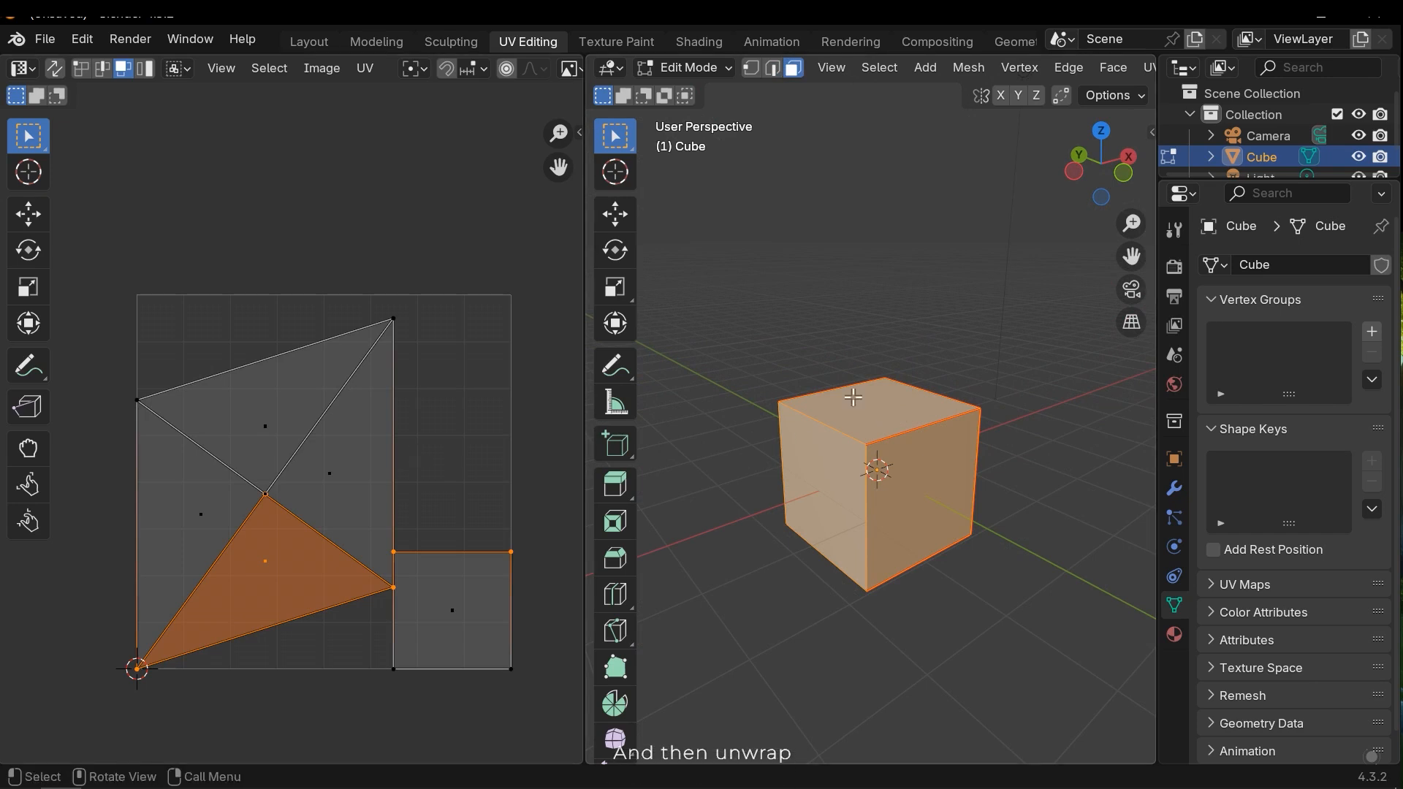
key("ctrl+f")
mouse_move(774, 548)
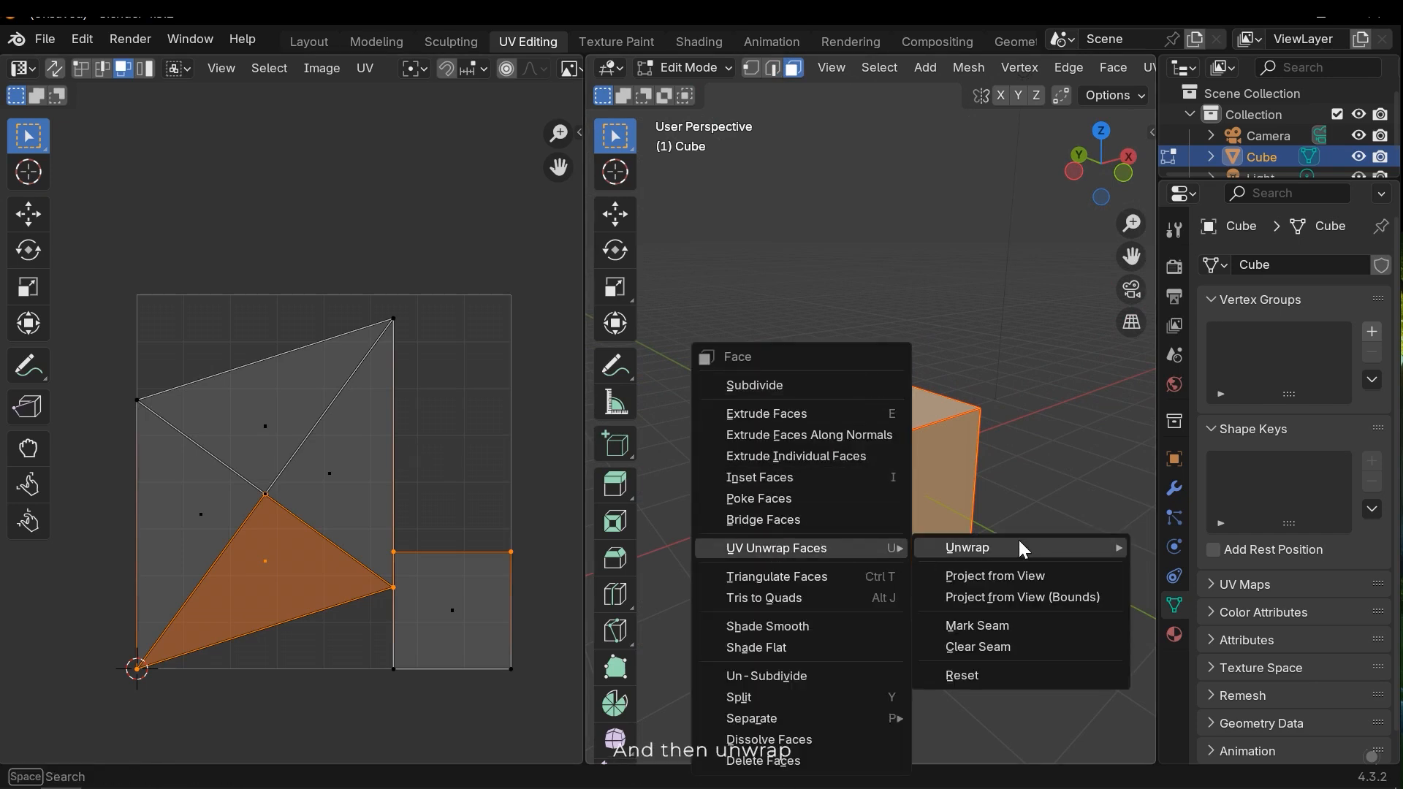
mouse_move(1041, 547)
left_click(1208, 546)
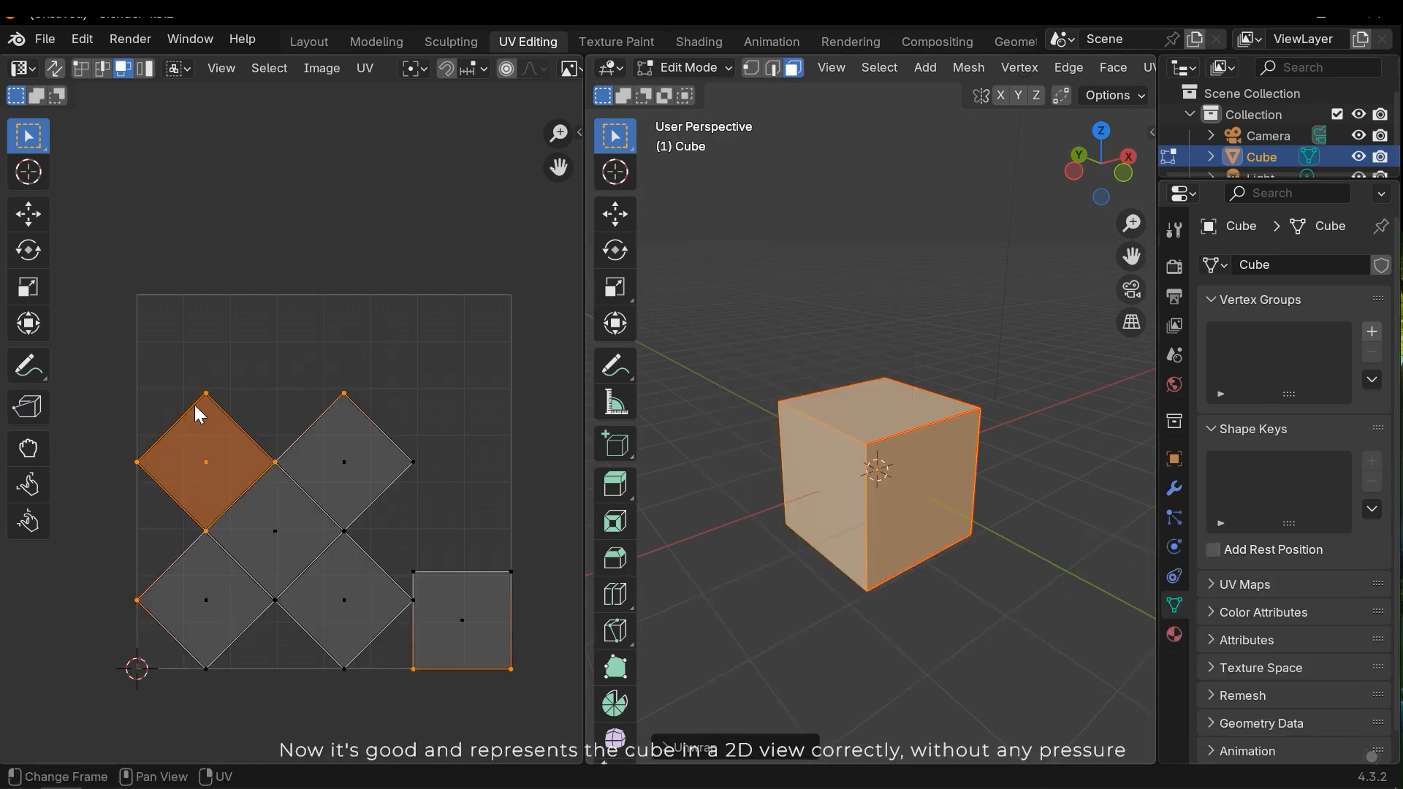
key("alt+a")
key("a")
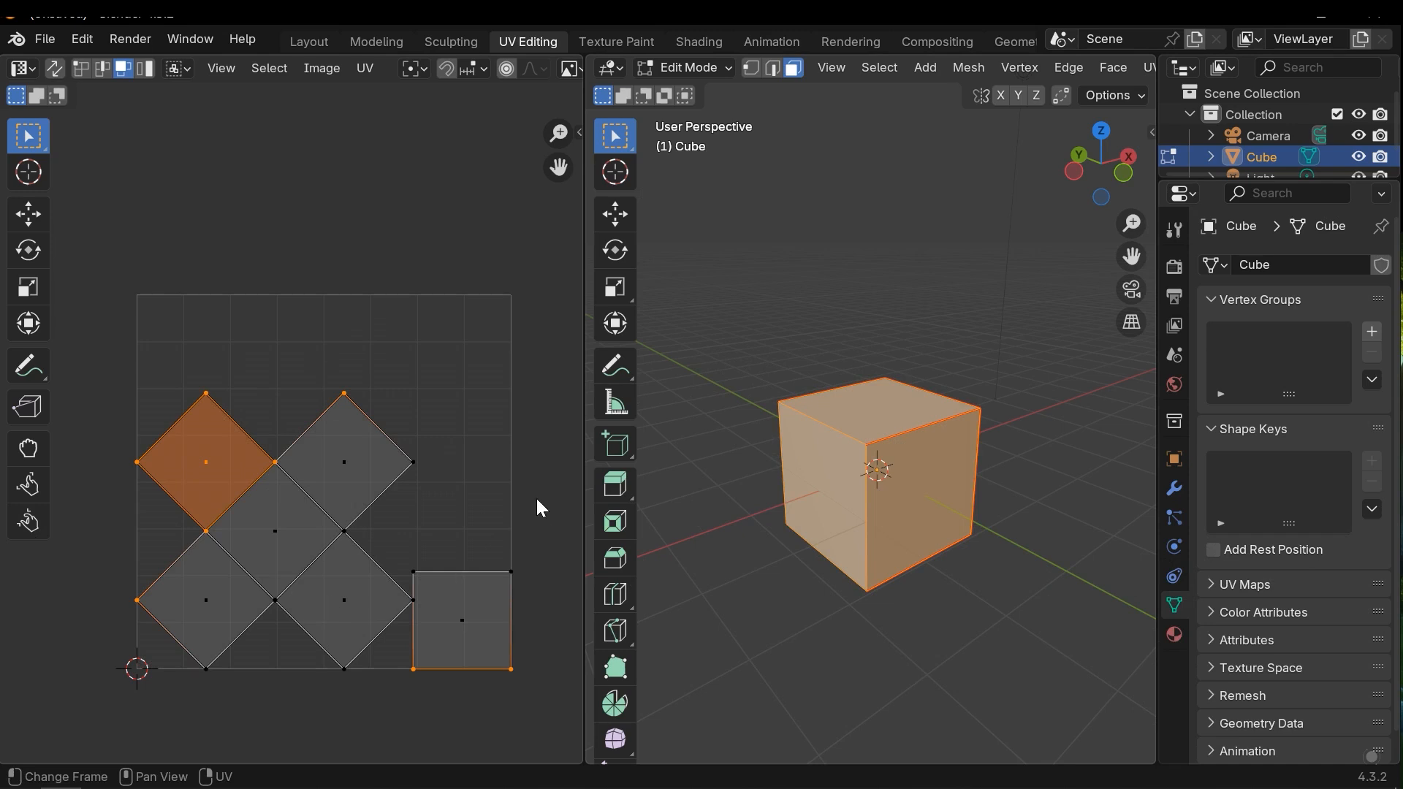
Select the five faces of the X-shaped UV island and move them up by about 0.23, clear of the layout's borders.
left_click(457, 450)
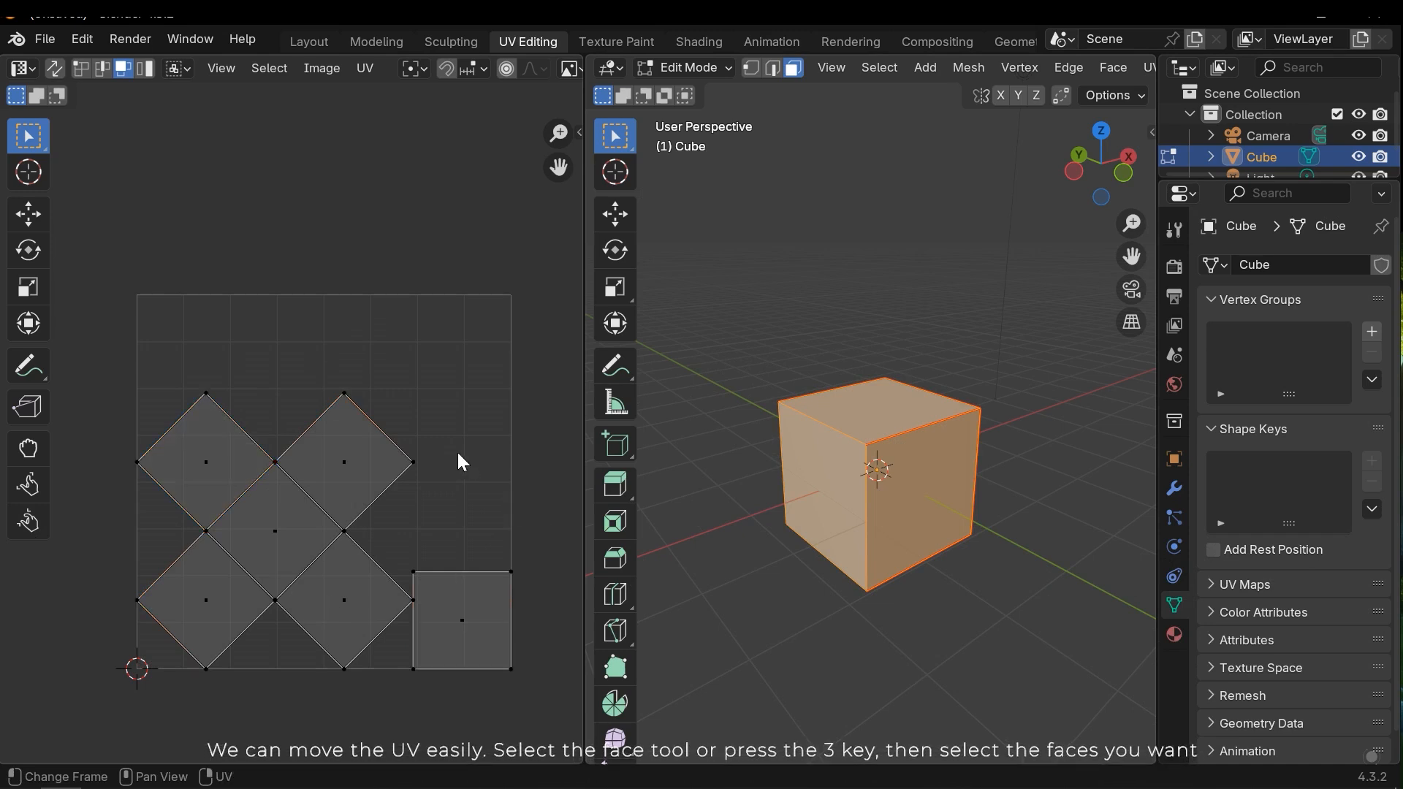
scroll(392, 618, "up", 2)
scroll(351, 562, "down", 2)
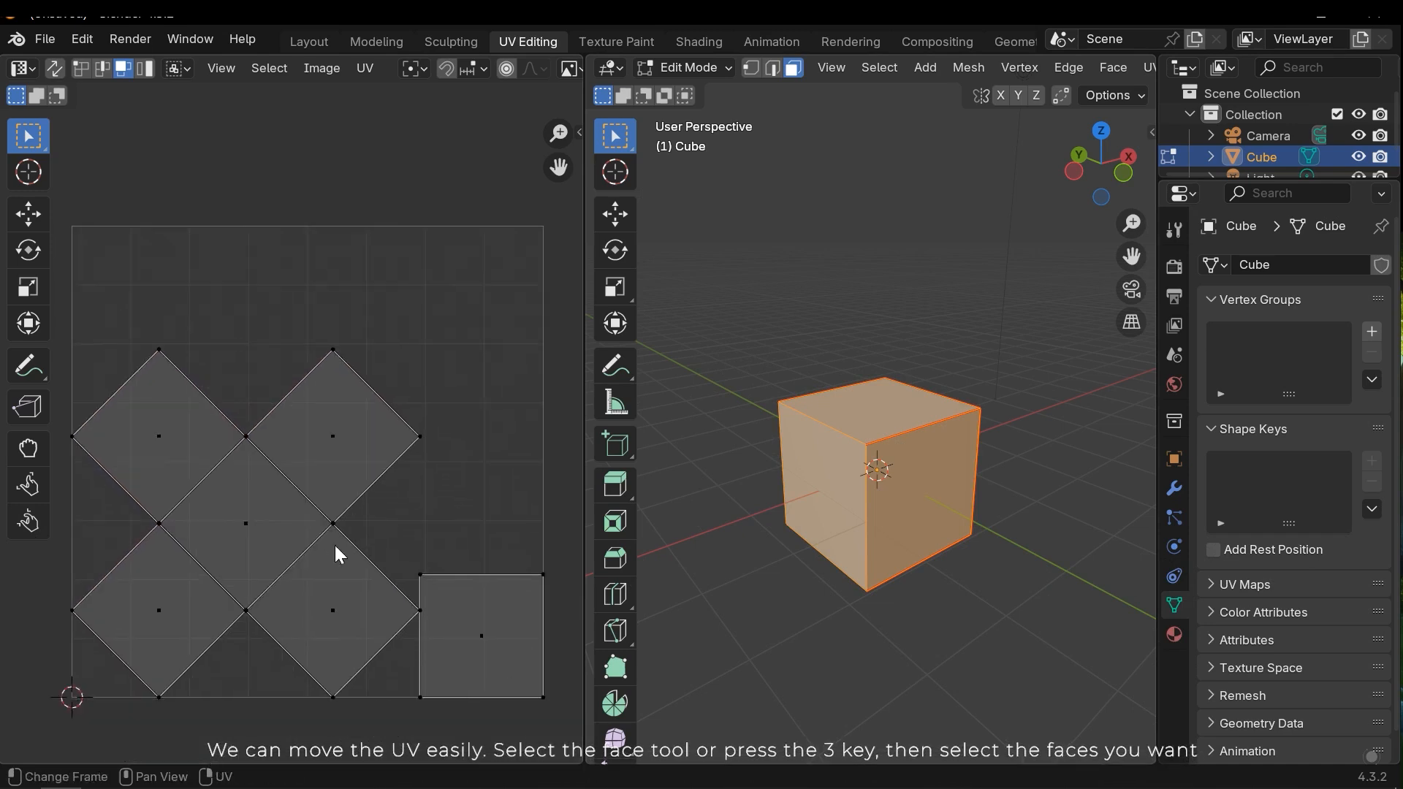
scroll(358, 571, "up", 3)
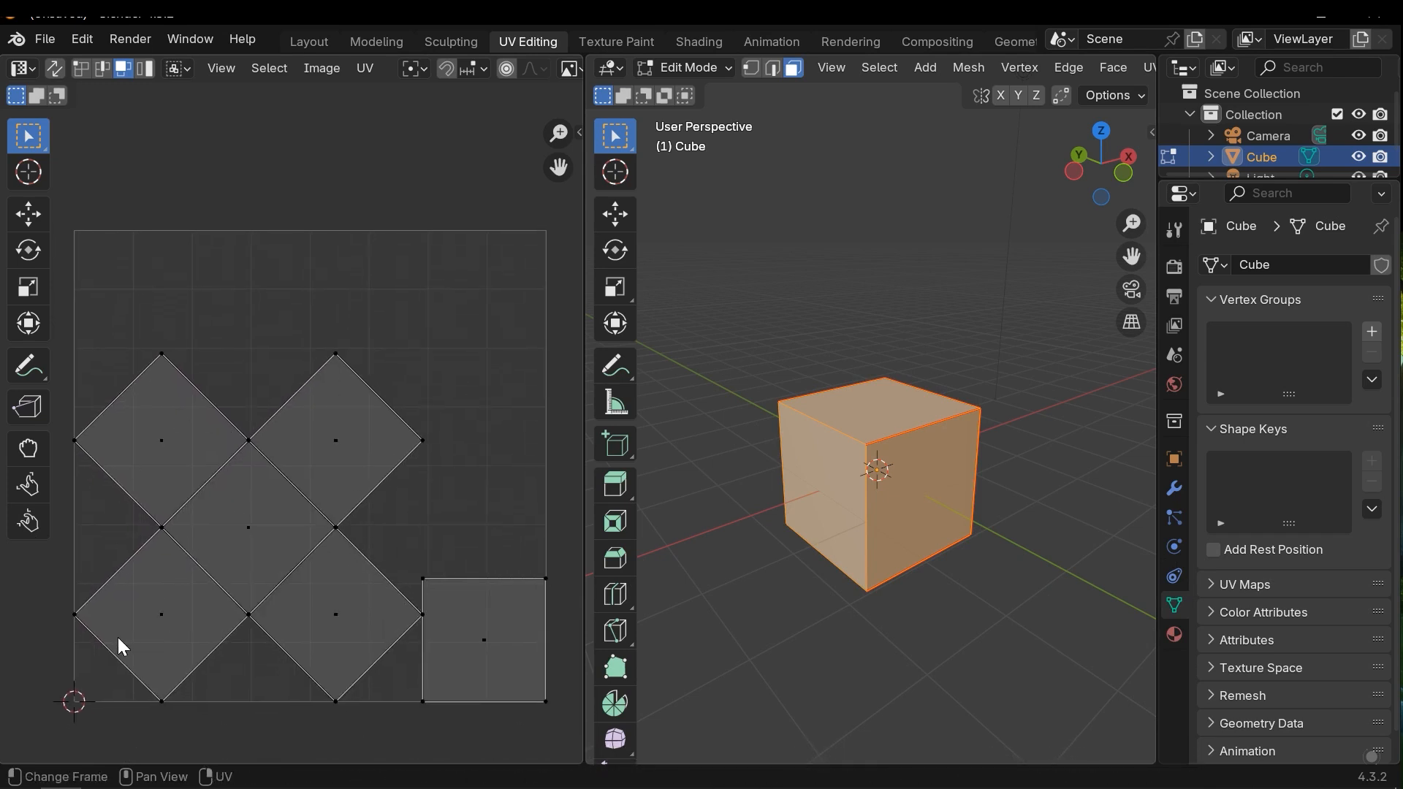
left_click_drag(70, 289, 371, 722)
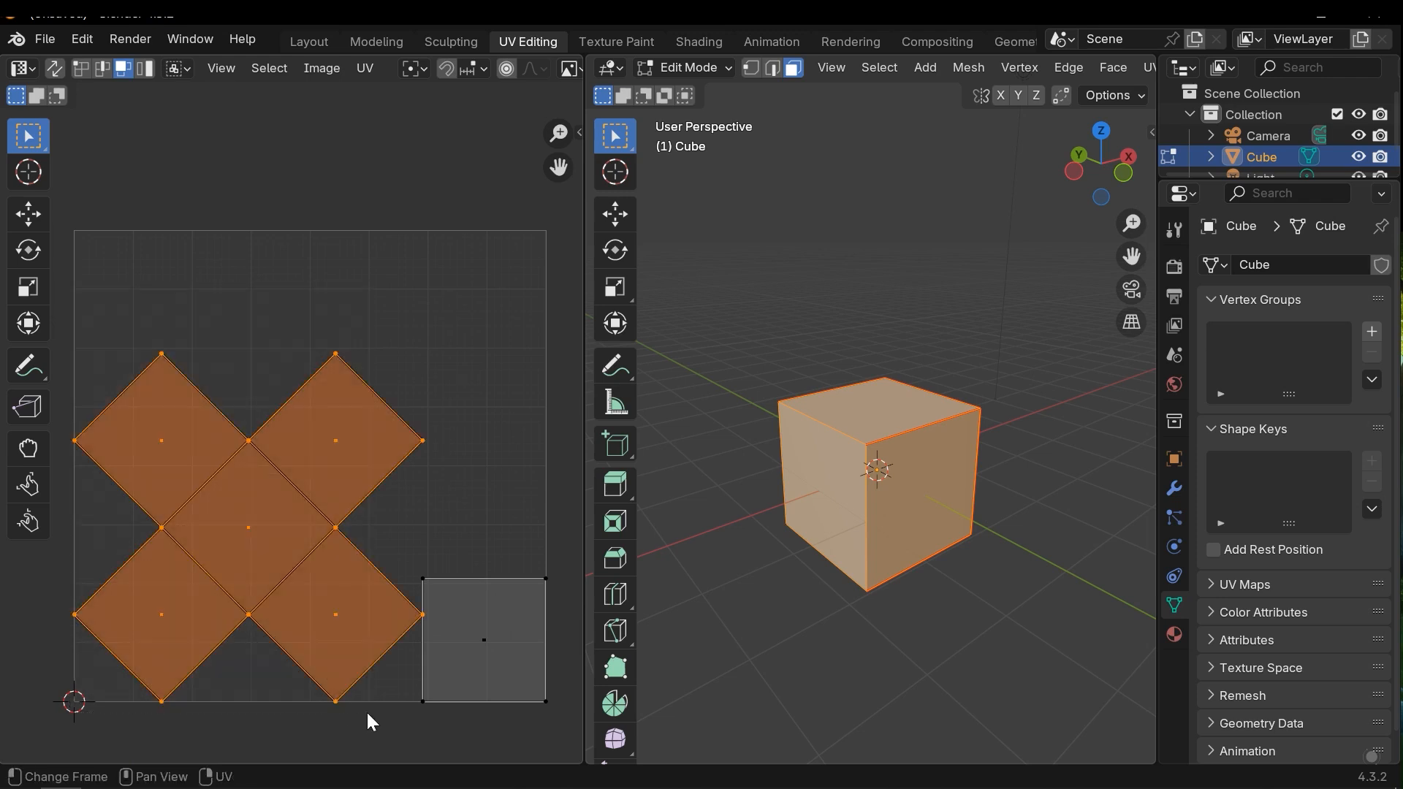
key("g")
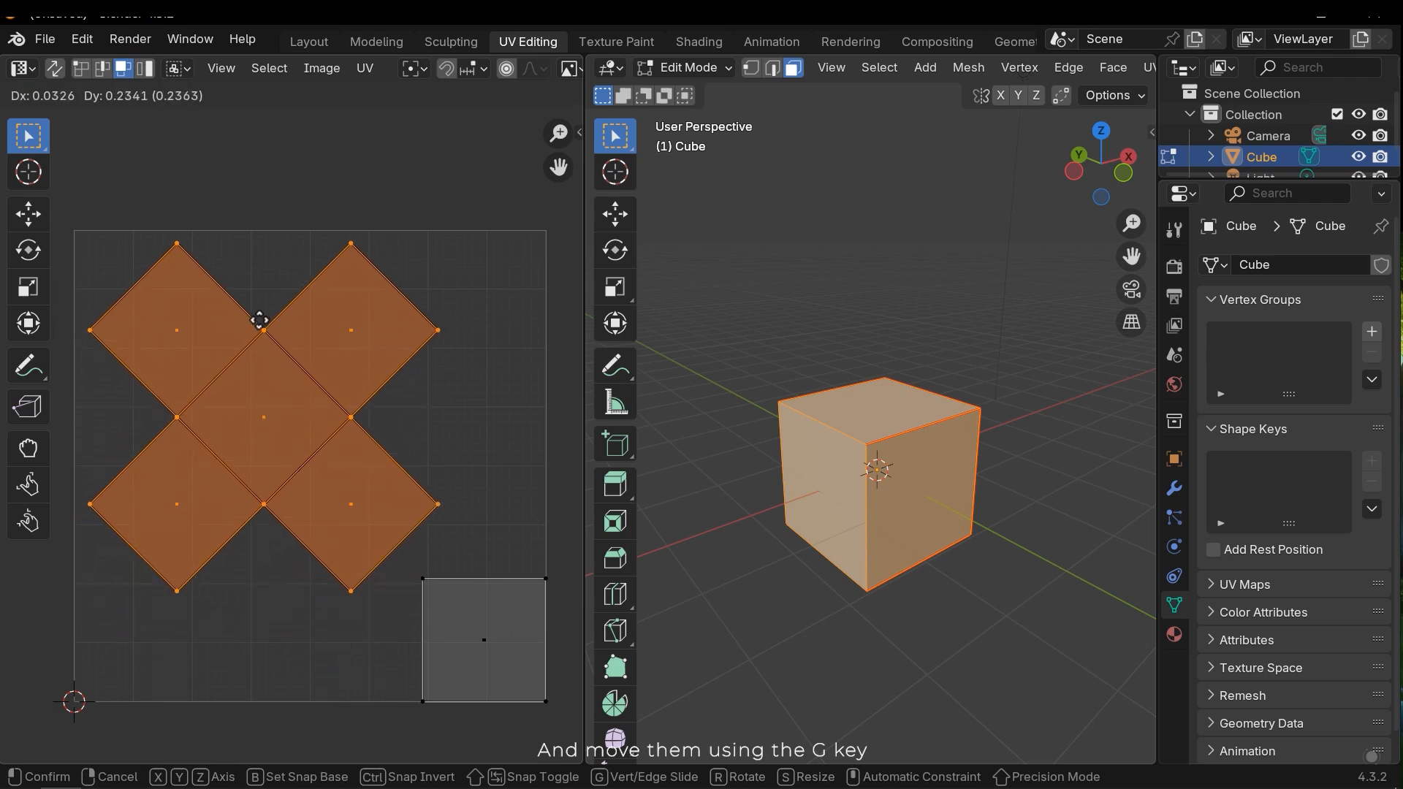
left_click(260, 323)
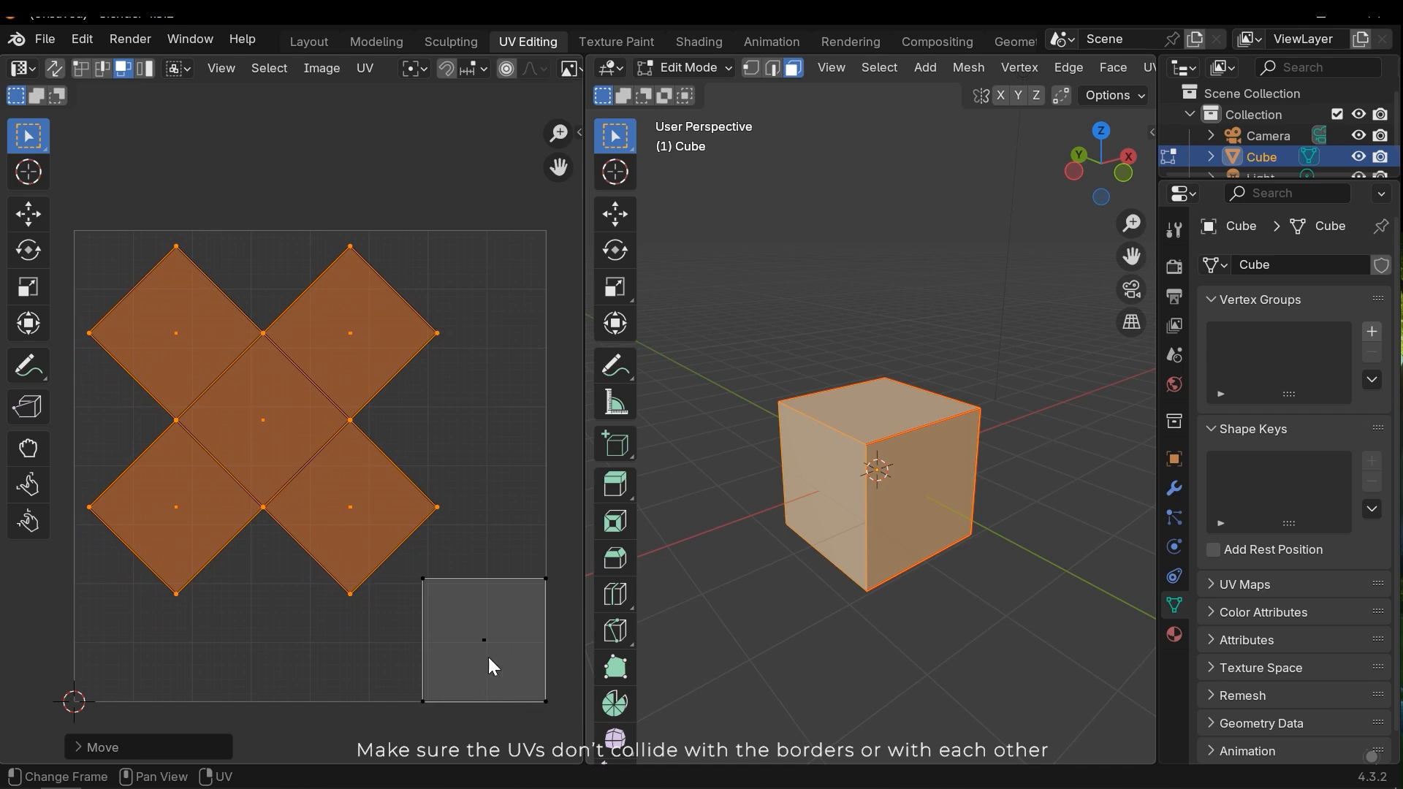
key("g")
left_click(267, 341)
left_click(307, 155)
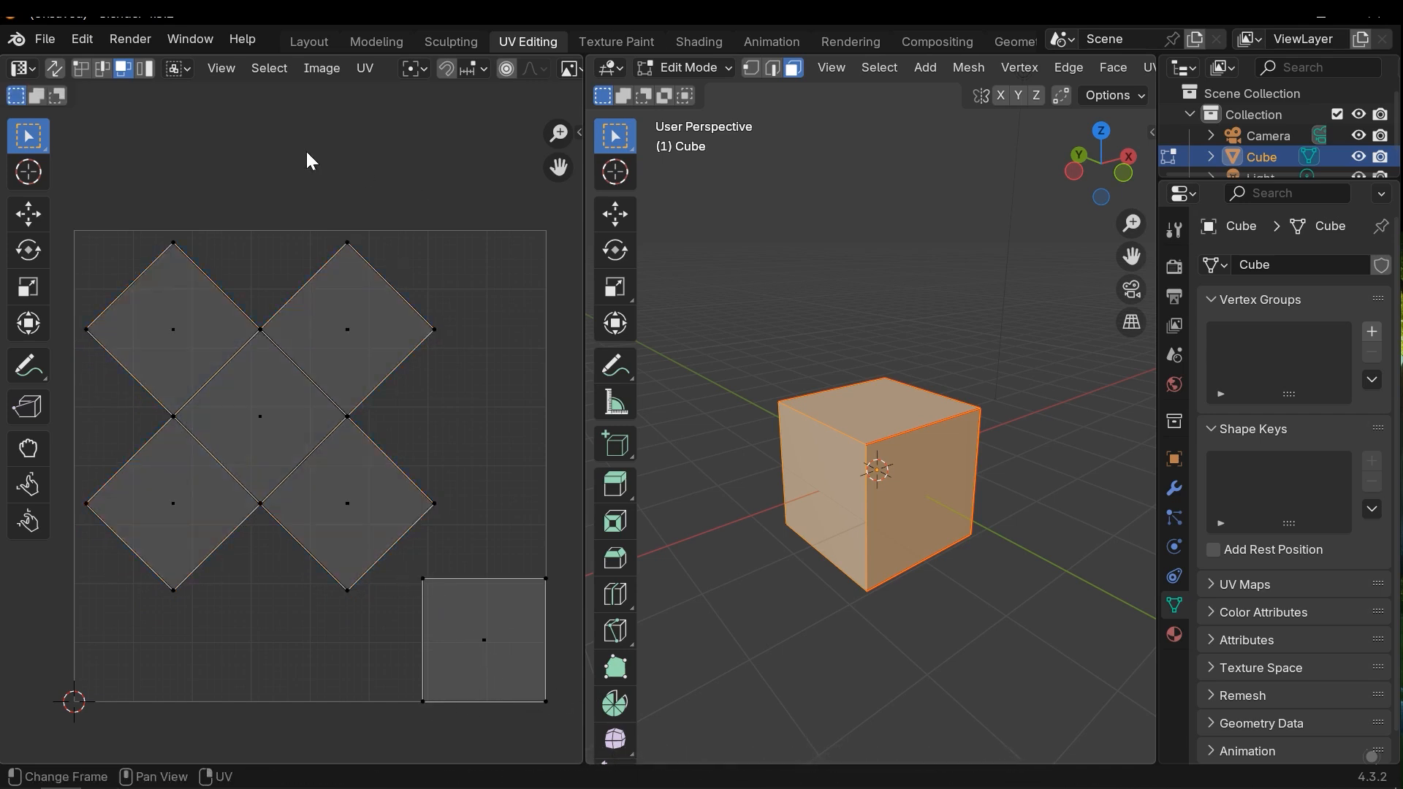
Switch the UV editor to island selection and move the square island slightly inward, away from the layout's borders.
left_click(146, 70)
left_click(277, 380)
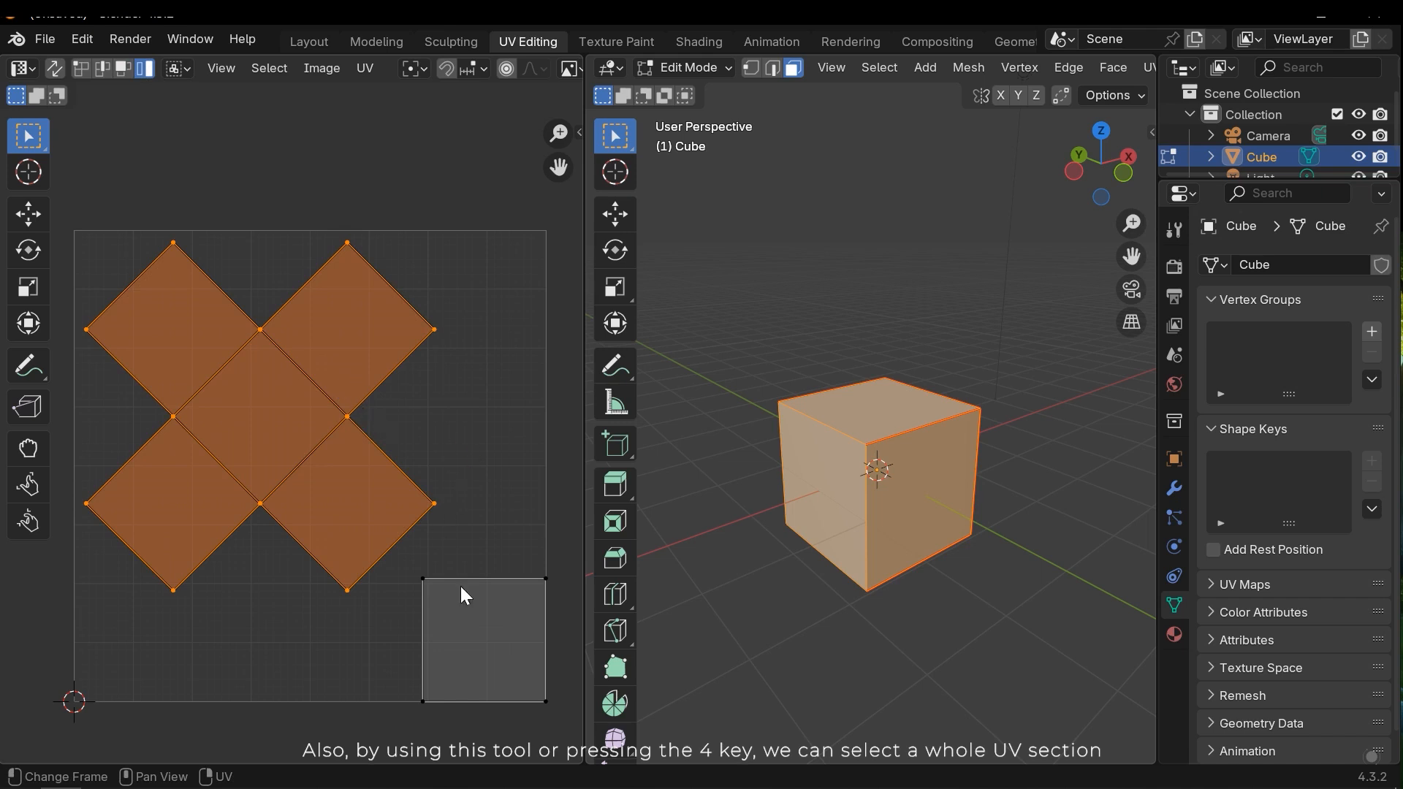
left_click(476, 603)
key("g")
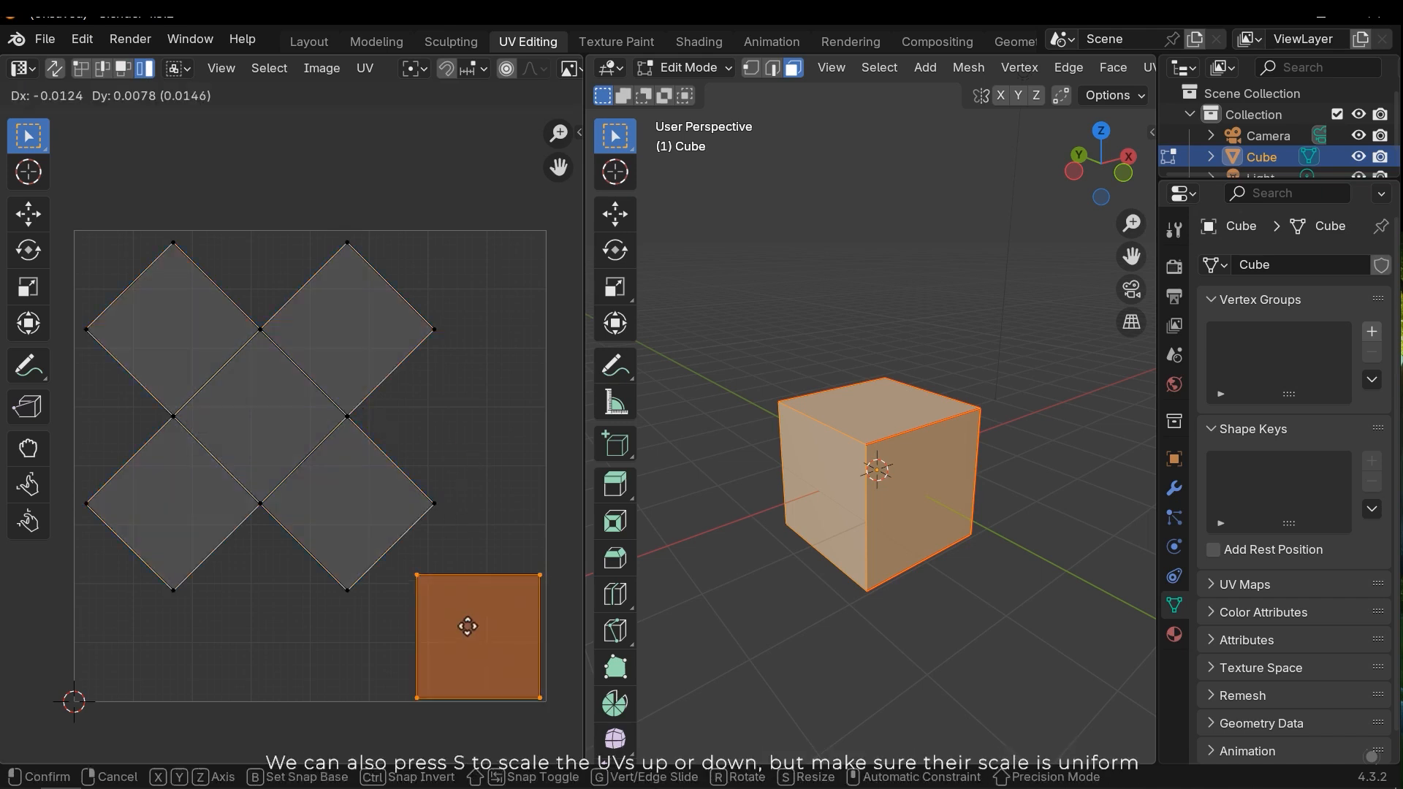
left_click(454, 618)
left_click(480, 354)
Select both UV islands and scale them down uniformly together, then clear the selection.
scroll(476, 348, "down", 2)
left_click_drag(463, 310, 178, 649)
key("s")
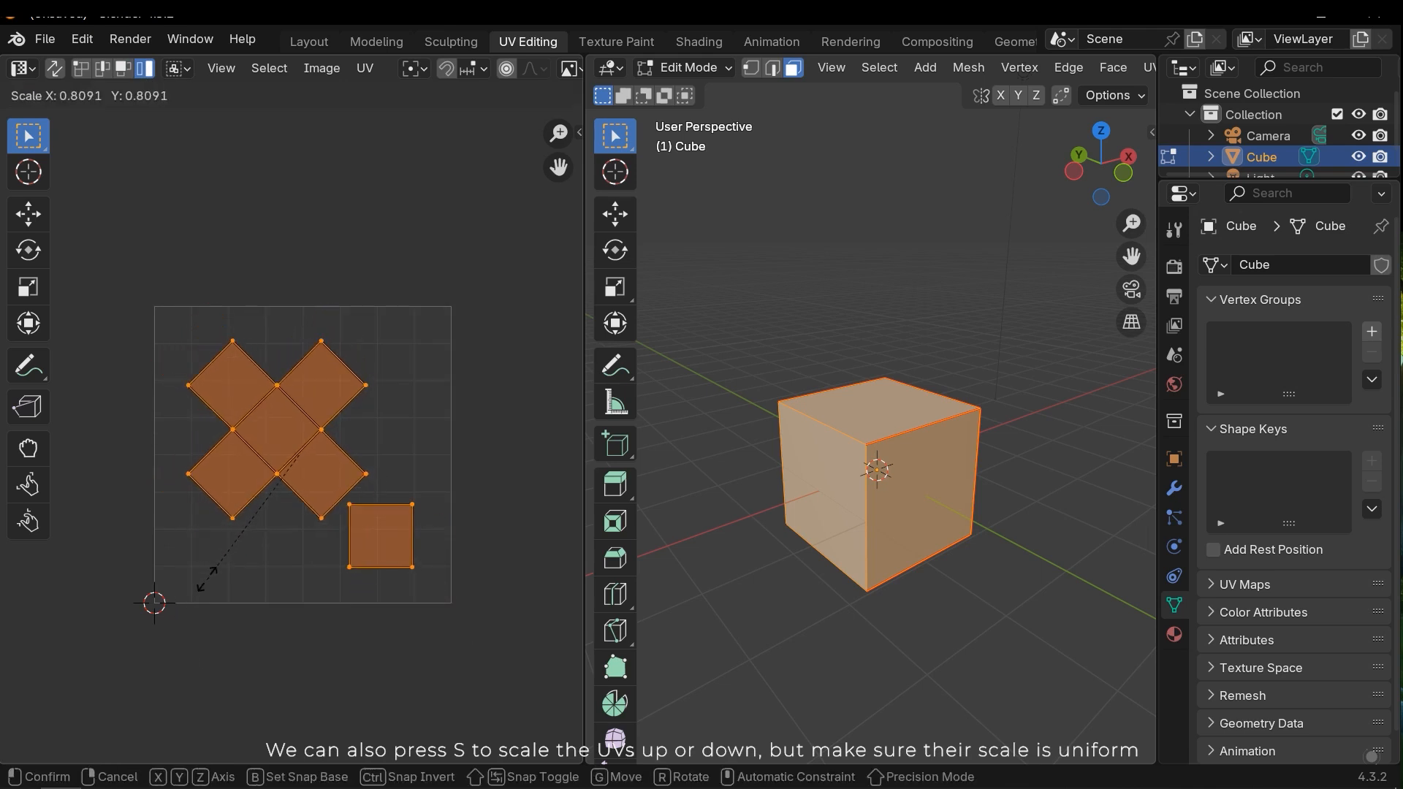
left_click(223, 599)
left_click(404, 396)
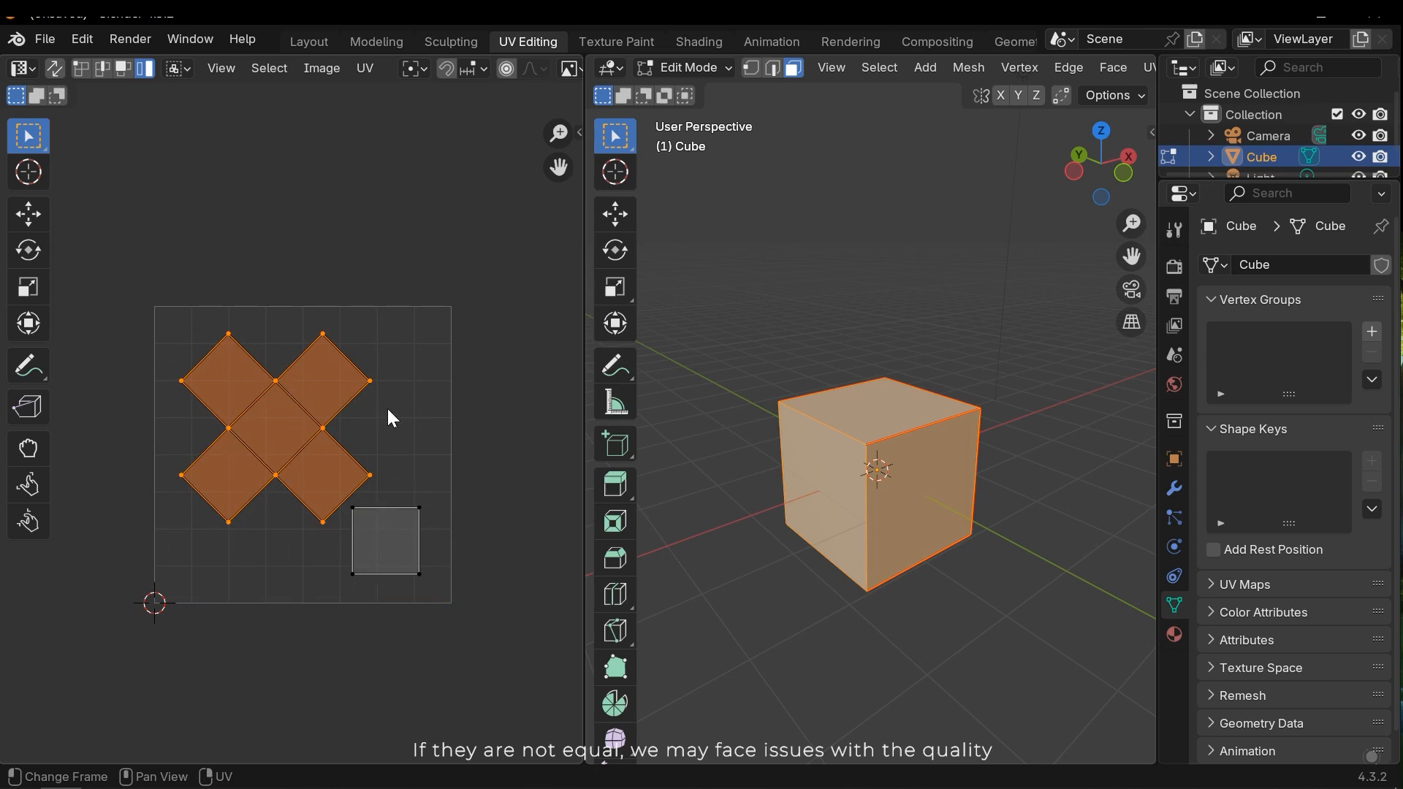
left_click(402, 420)
scroll(395, 424, "up", 1)
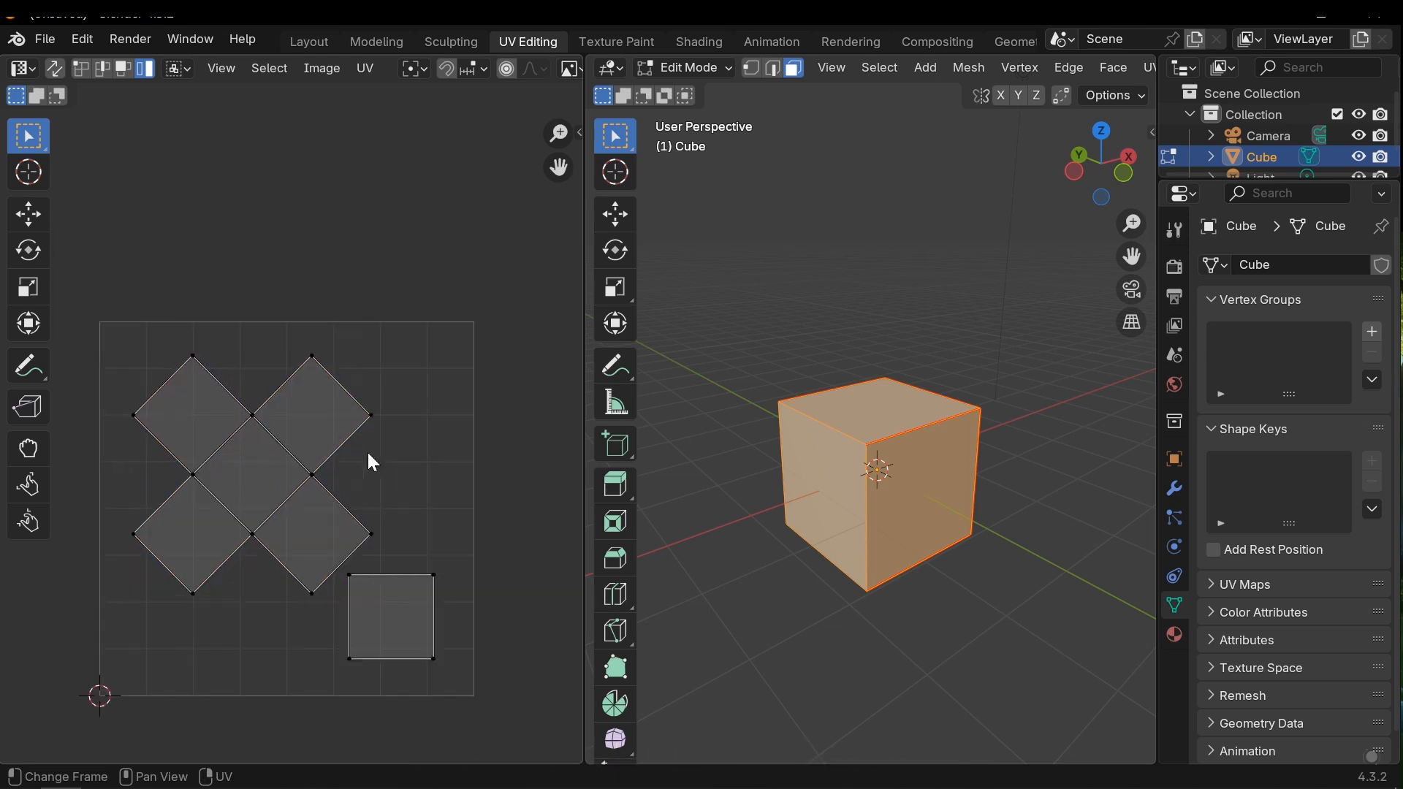
middle_click_drag(369, 455, 386, 420)
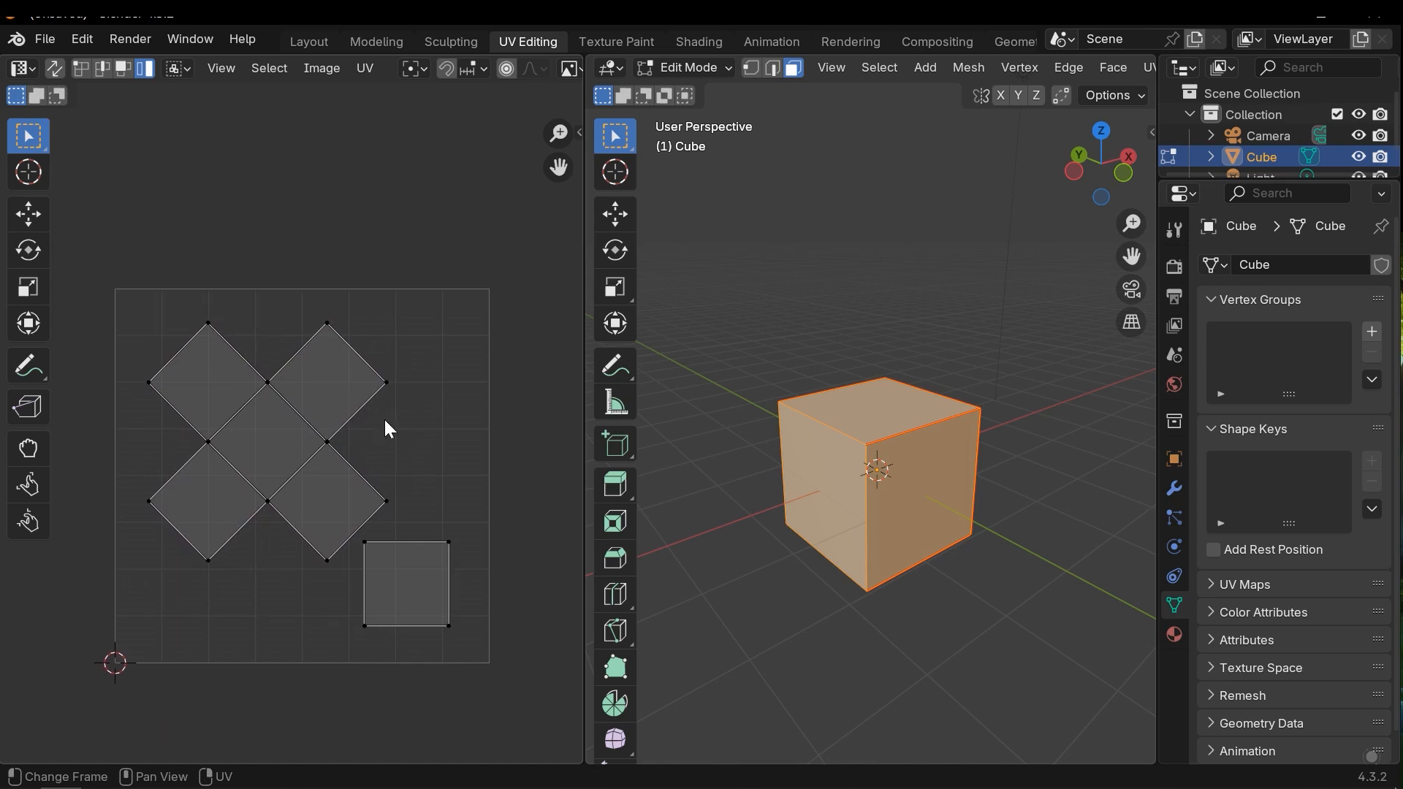
left_click(364, 67)
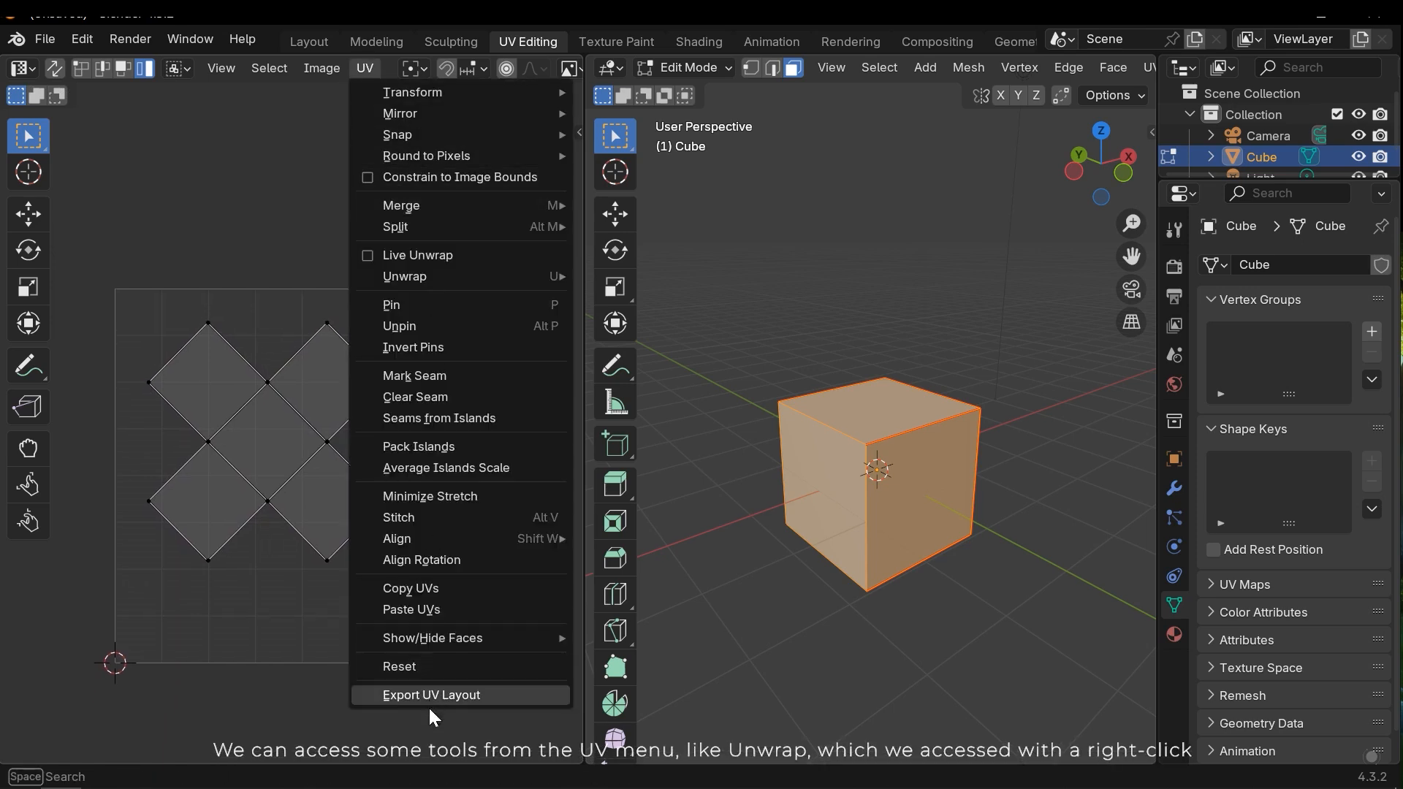
mouse_move(551, 275)
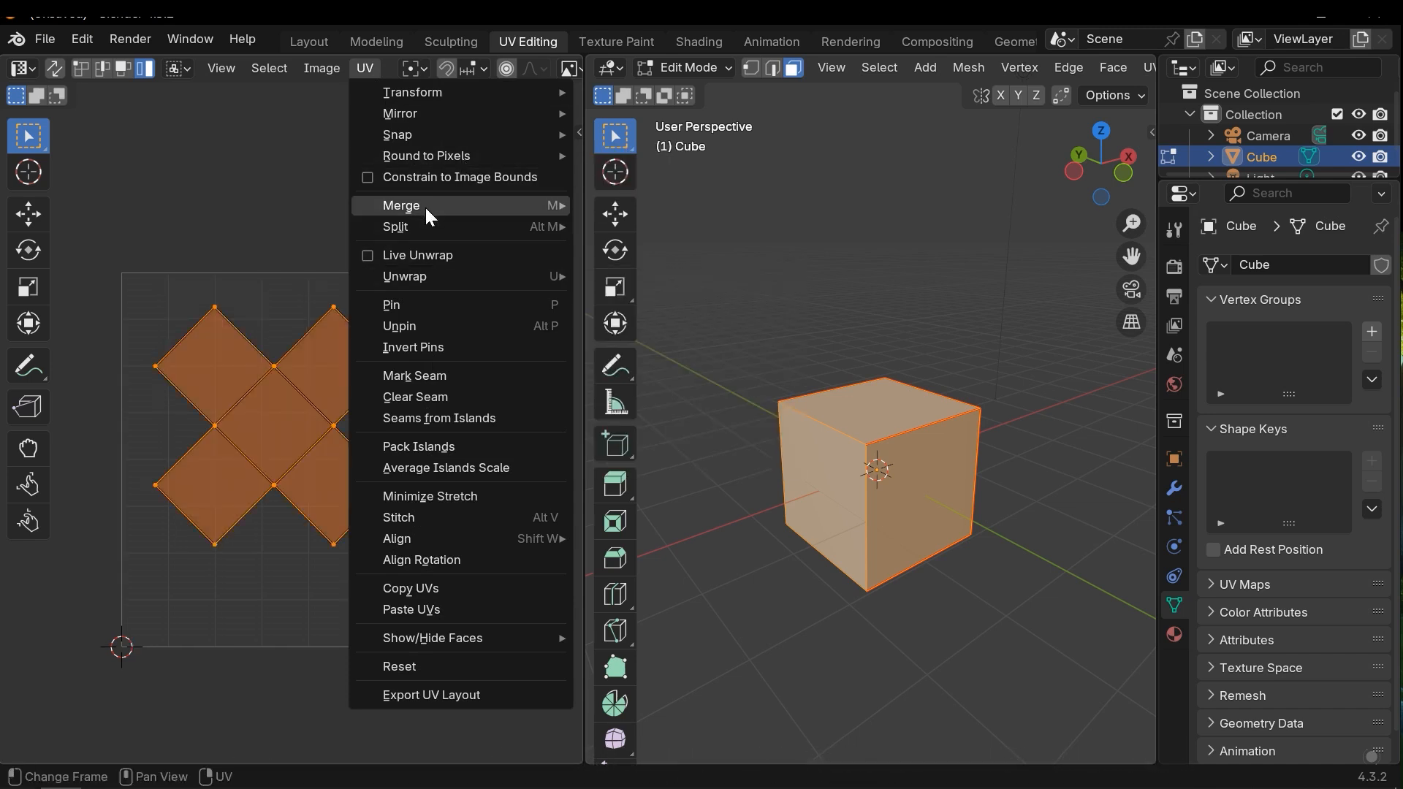
mouse_move(411, 278)
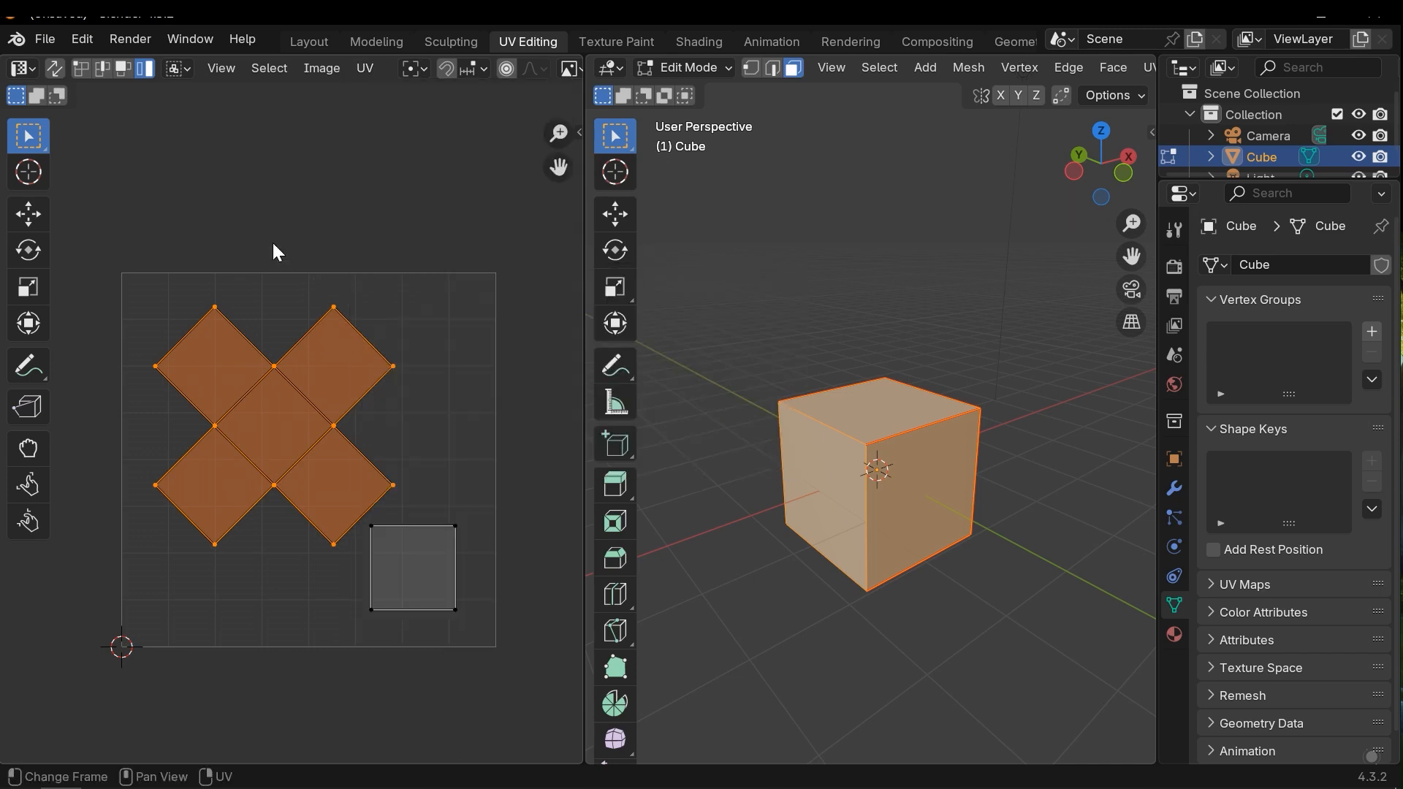
Switch the UV editor to face selection and try moving the upper-right face of the X-shaped island on its own.
left_click(314, 275)
scroll(343, 292, "up", 3)
left_click(375, 301)
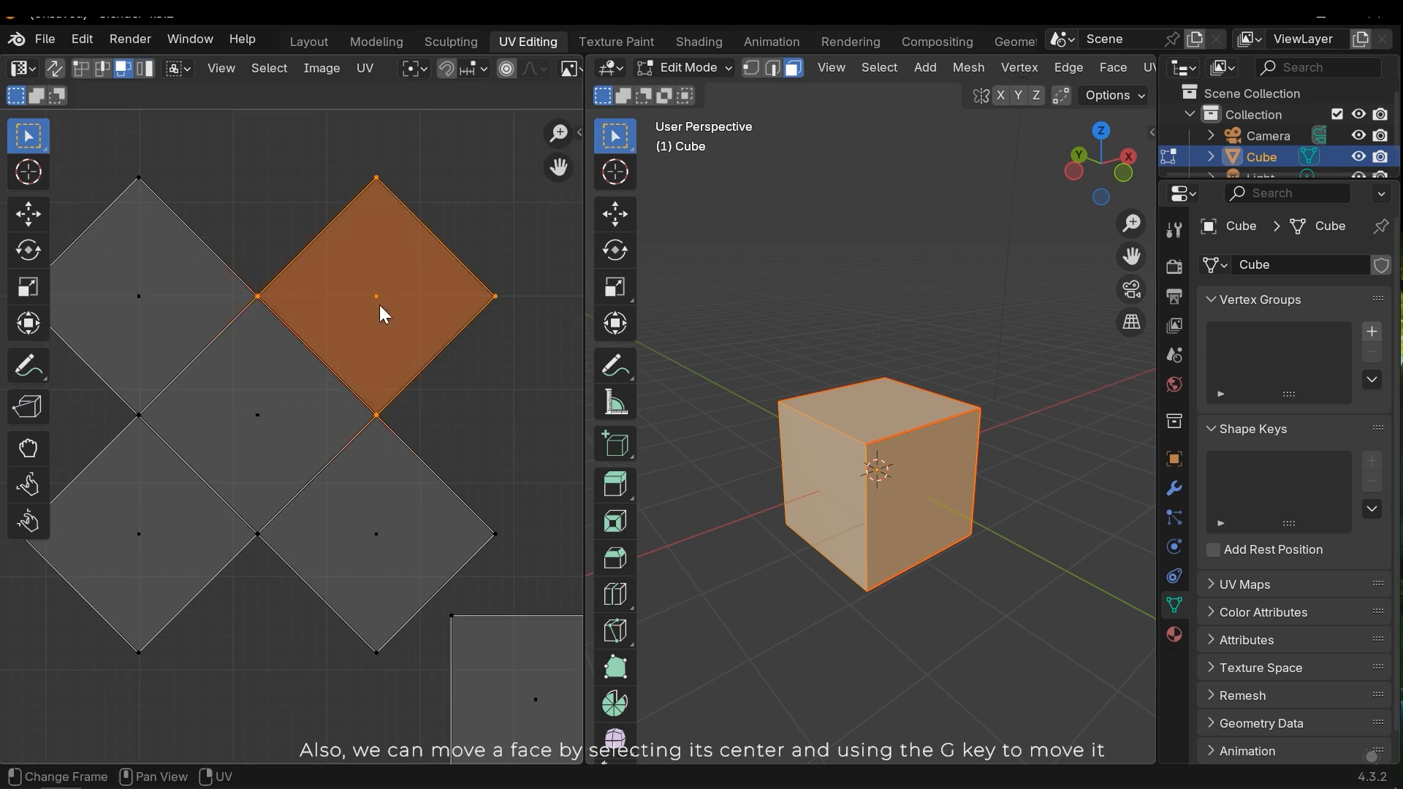
scroll(338, 382, "down", 3)
key("g")
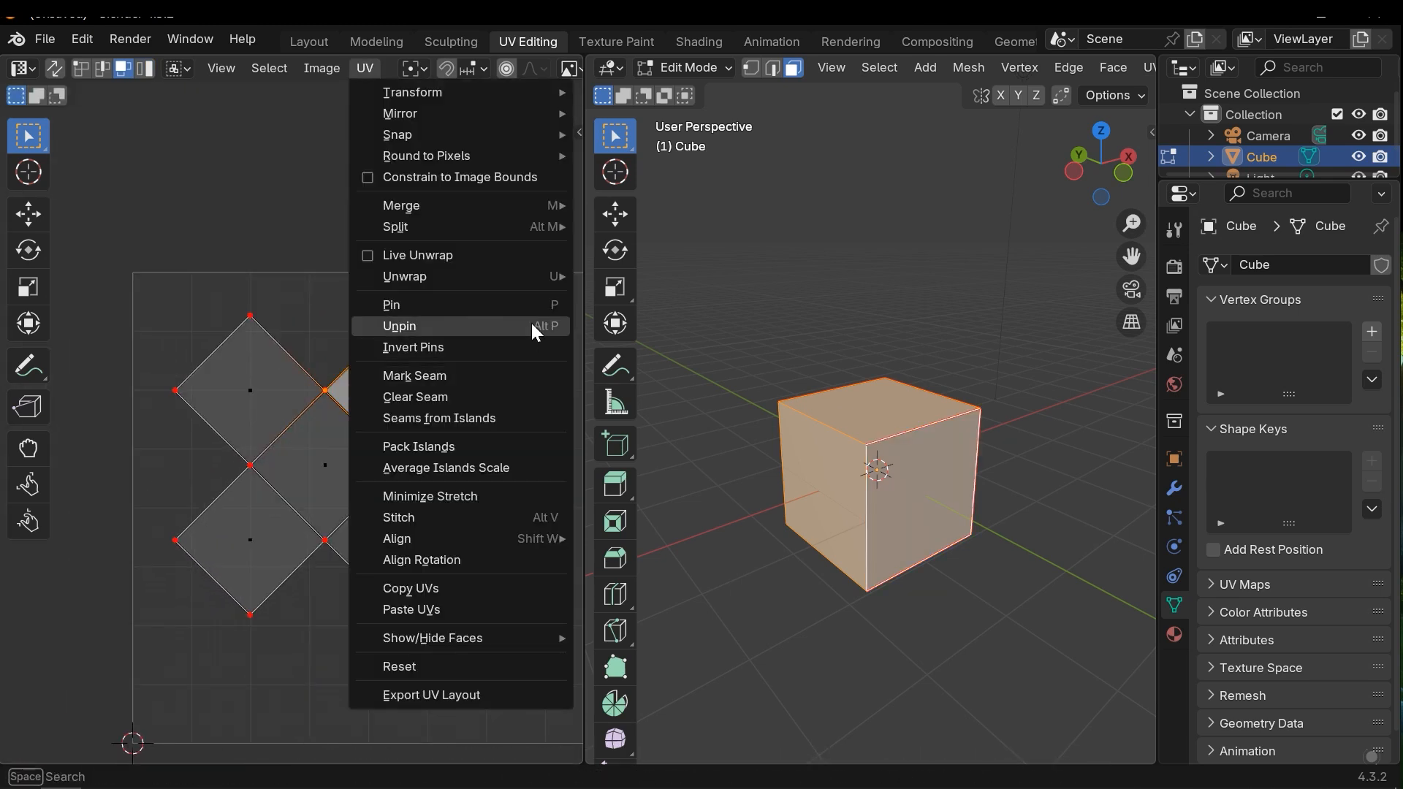
Try to clear the seam on the cube's top edge in edge selection, and reselect all faces in face selection.
mouse_move(508, 277)
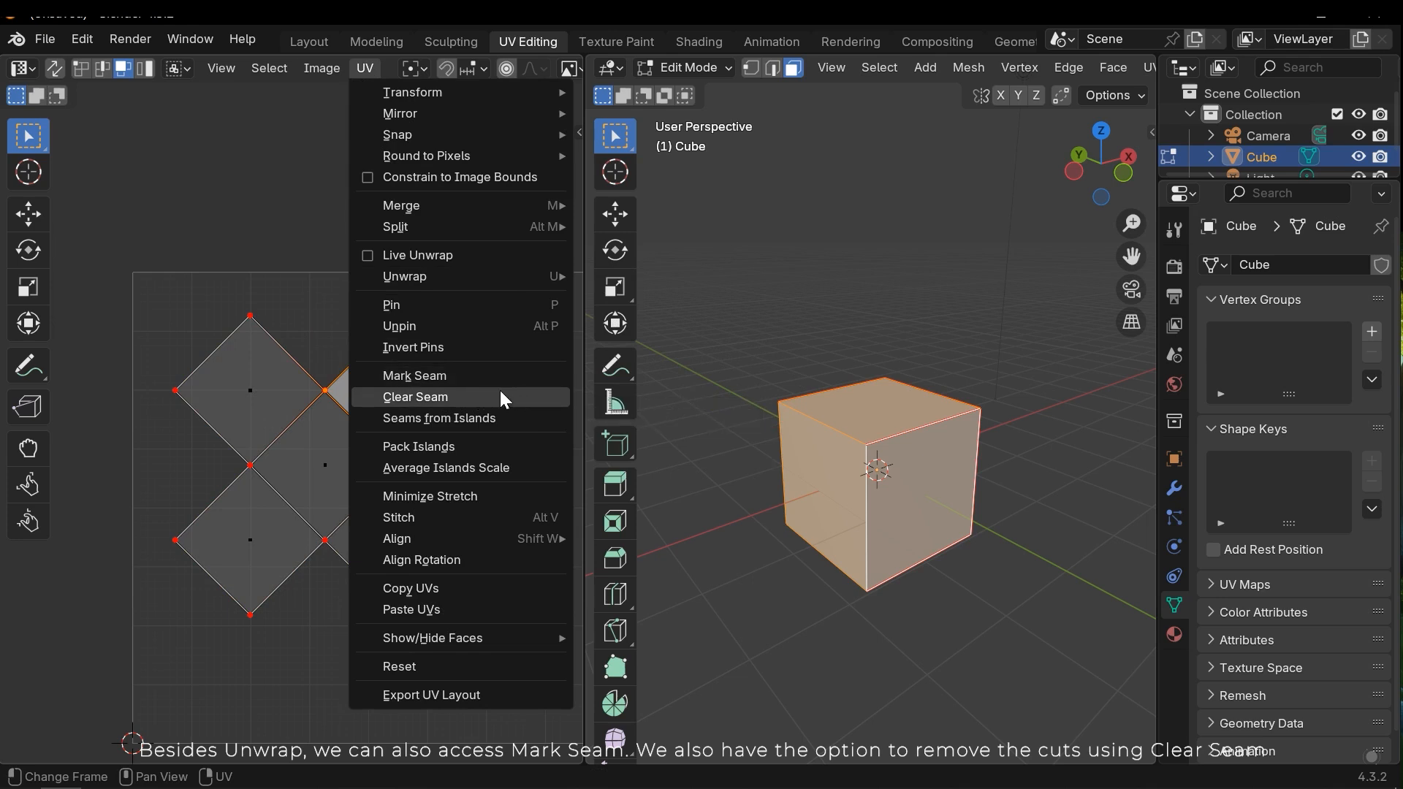
left_click(414, 397)
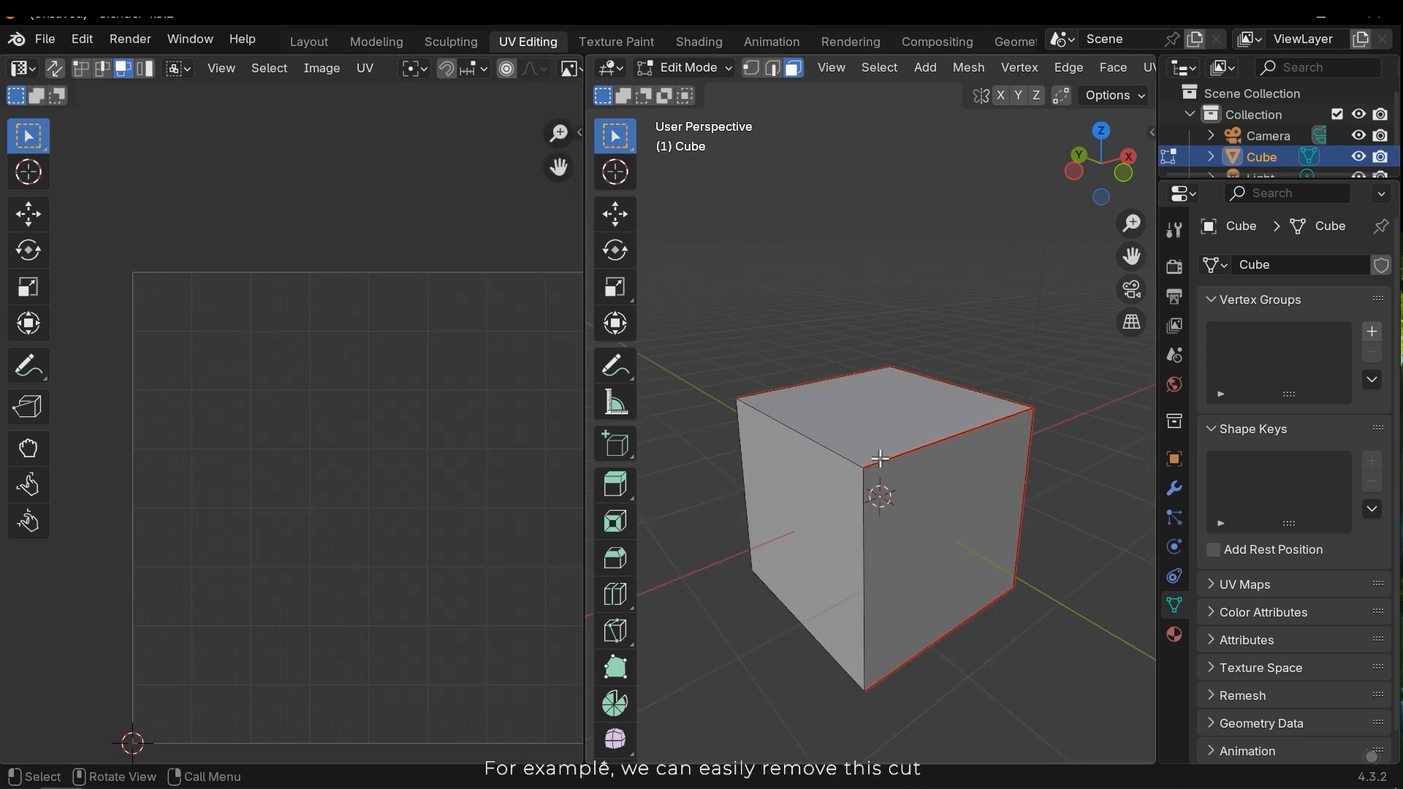
left_click(912, 456)
key("2")
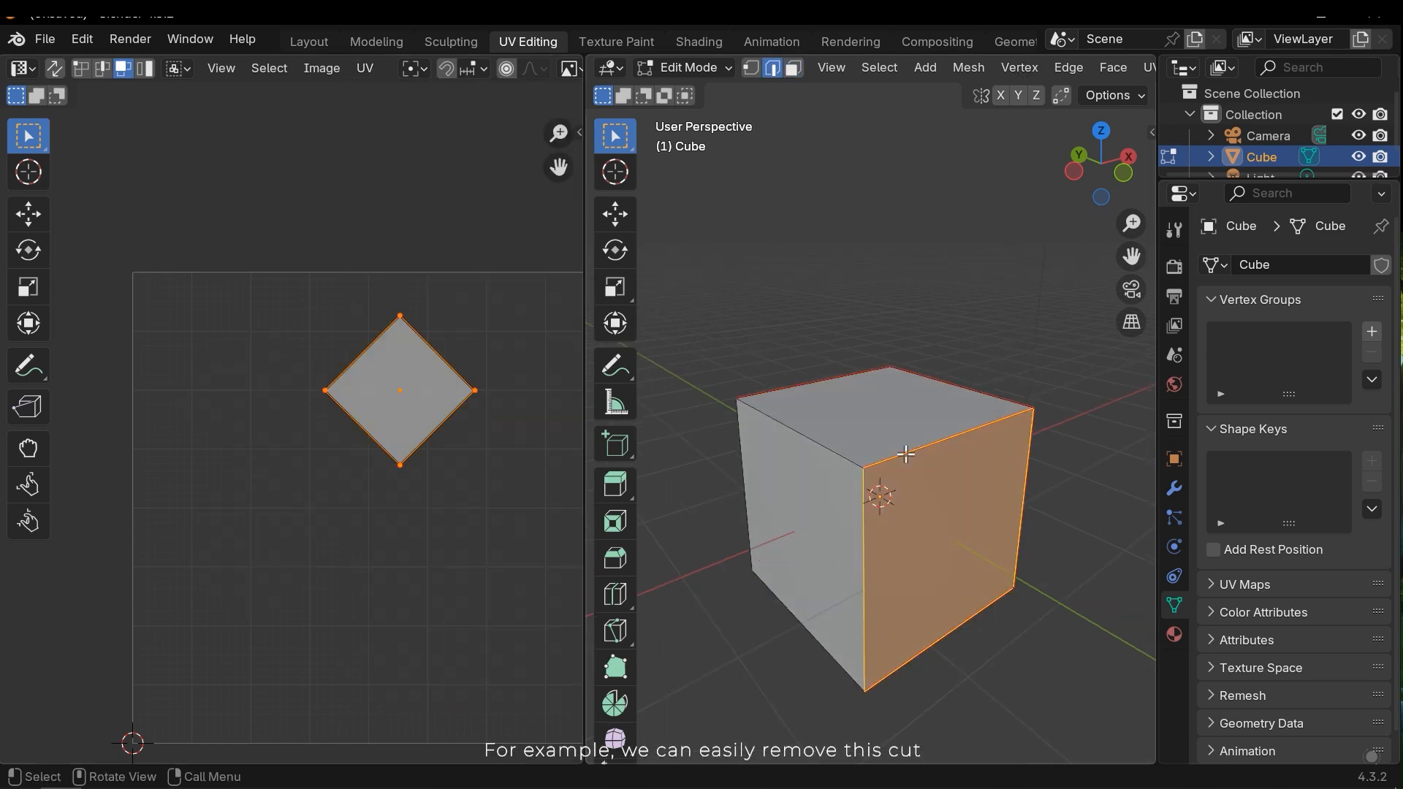
left_click(906, 454)
key("ctrl+e")
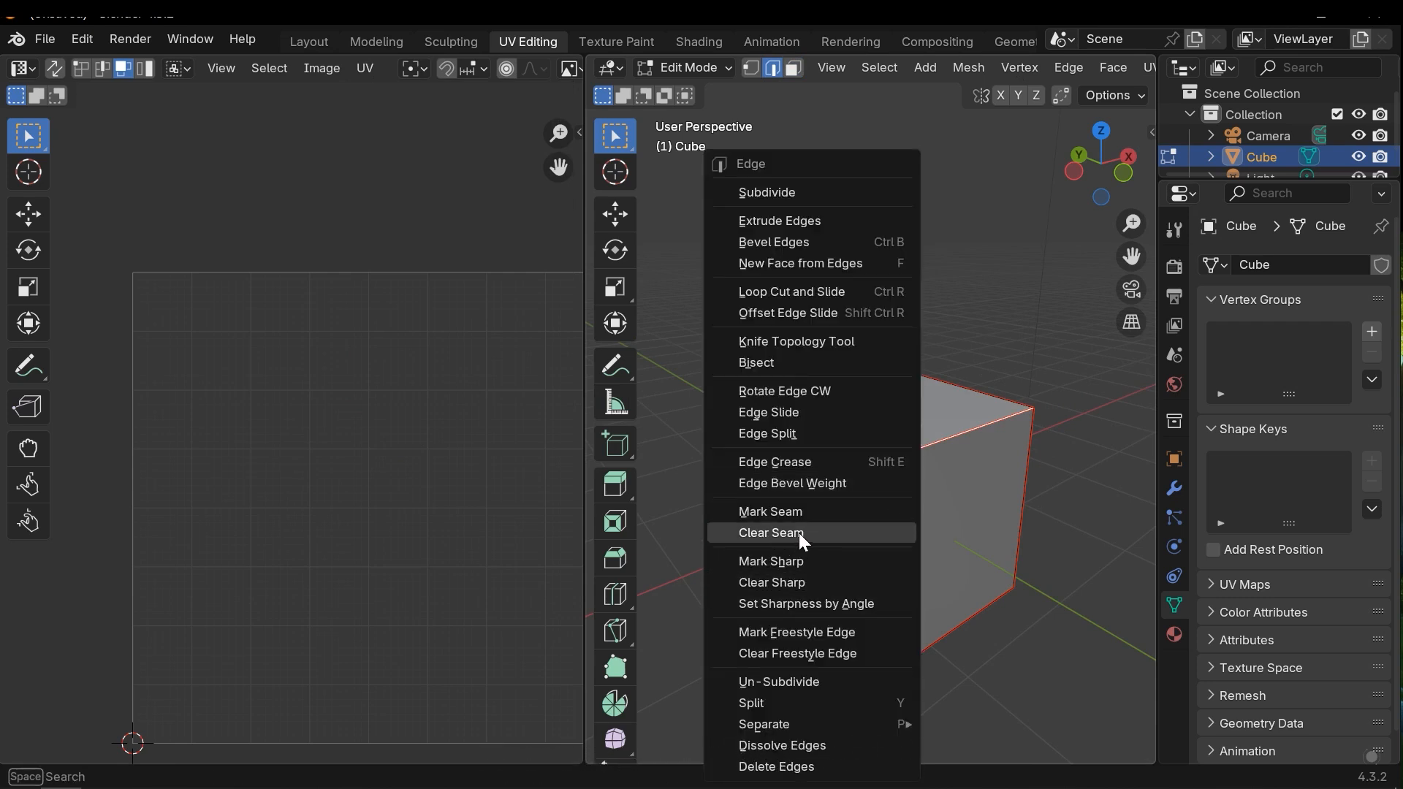
key("3")
key("a")
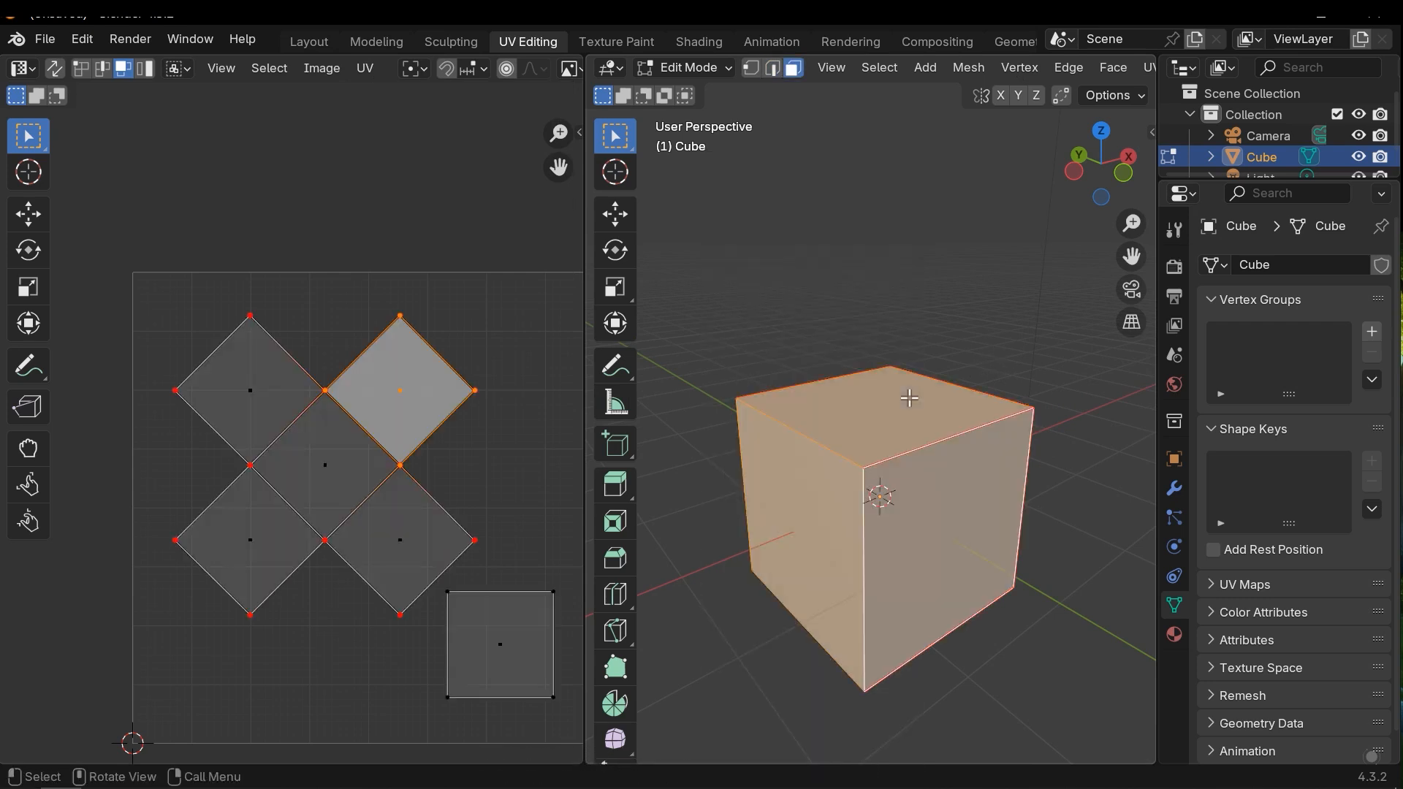
Apply Align Rotation to straighten the X-shaped UV island into an upright cross, comparing with an undo and redo.
middle_click_drag(447, 207, 432, 217)
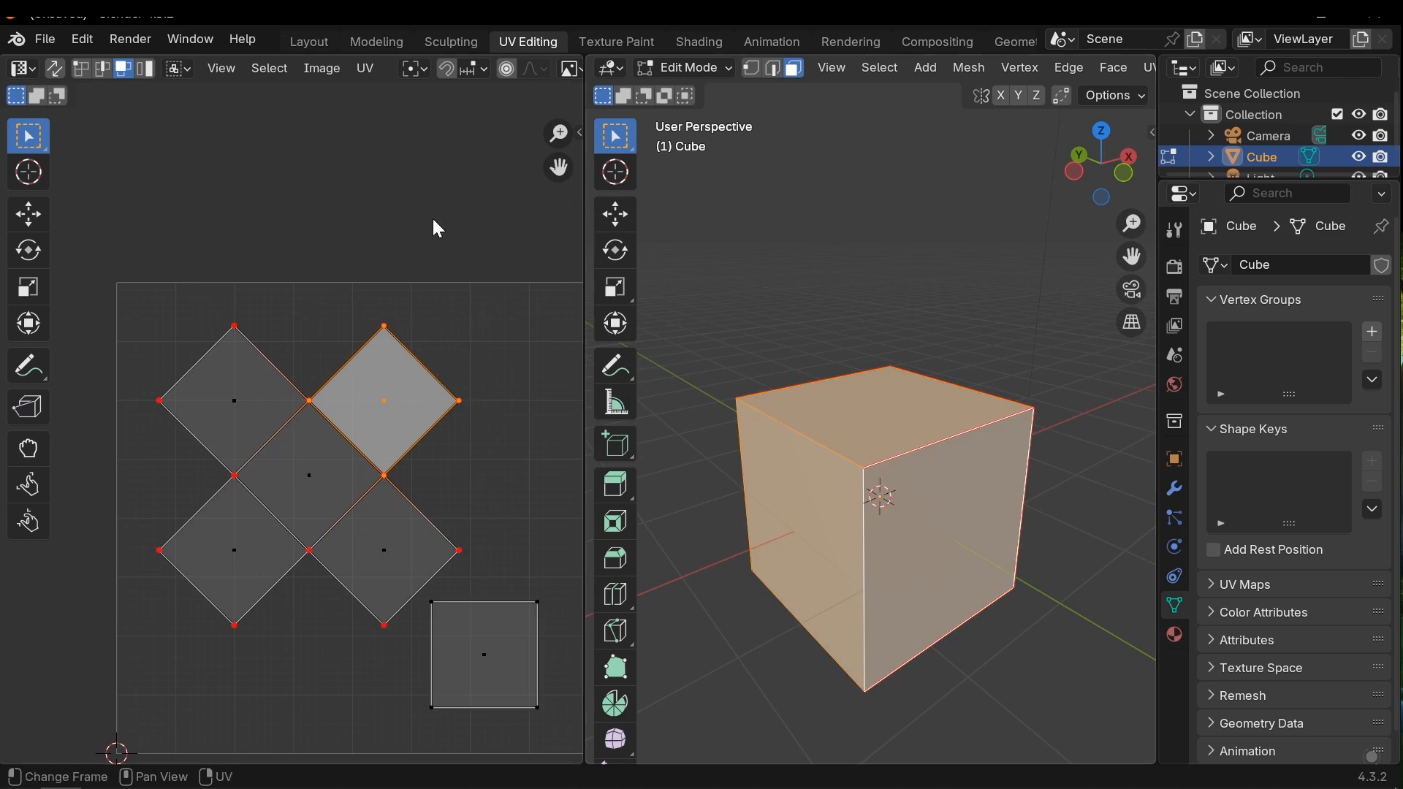
left_click(364, 68)
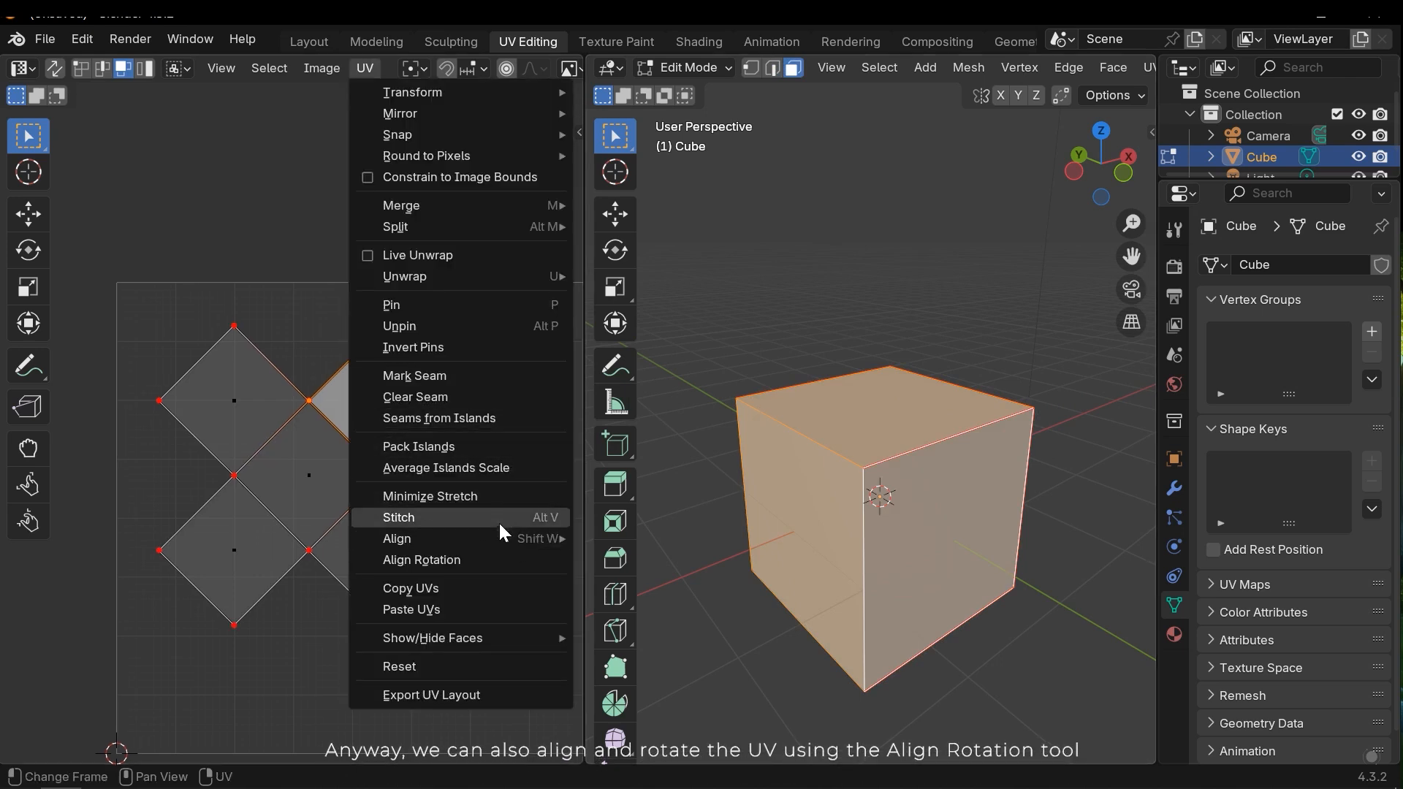
left_click(419, 561)
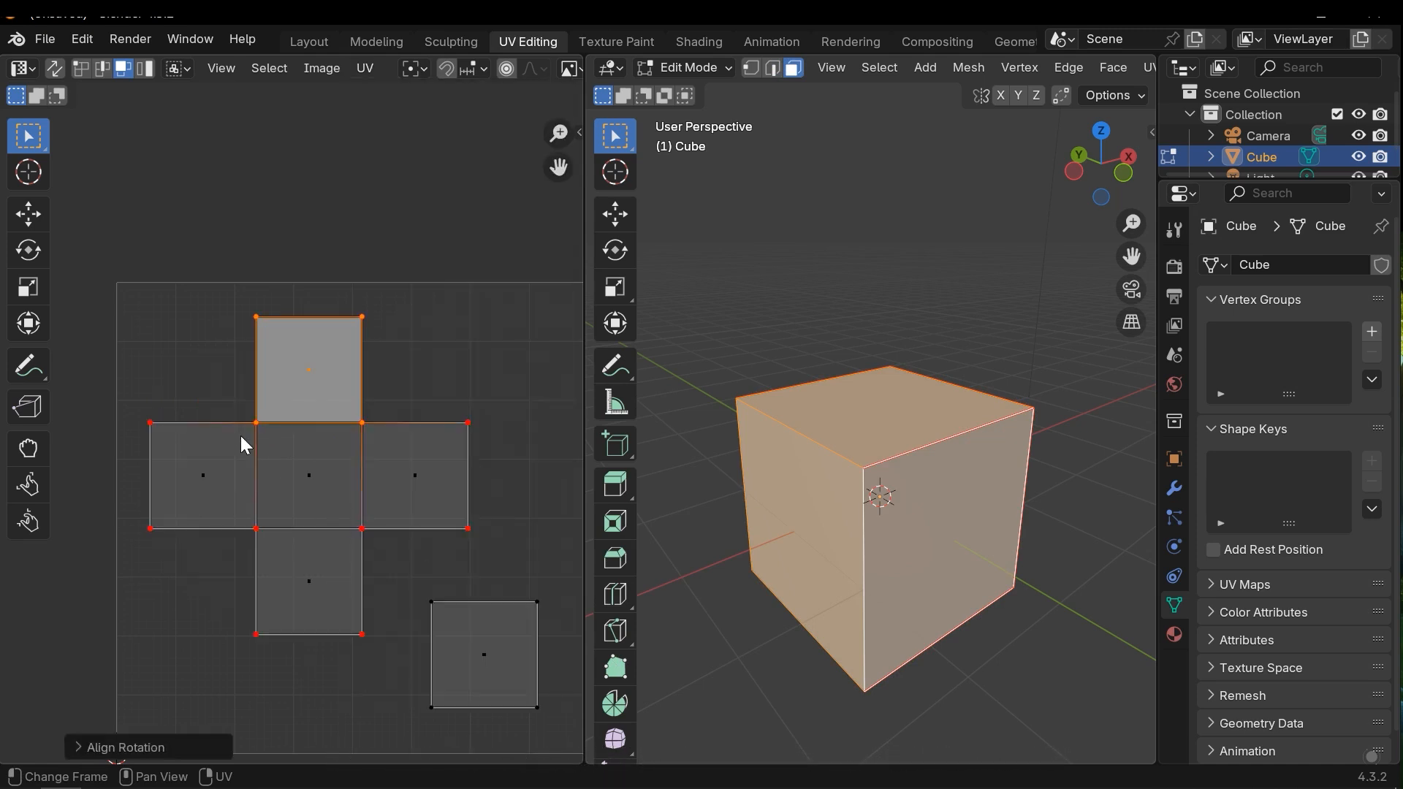
scroll(475, 538, "down", 2)
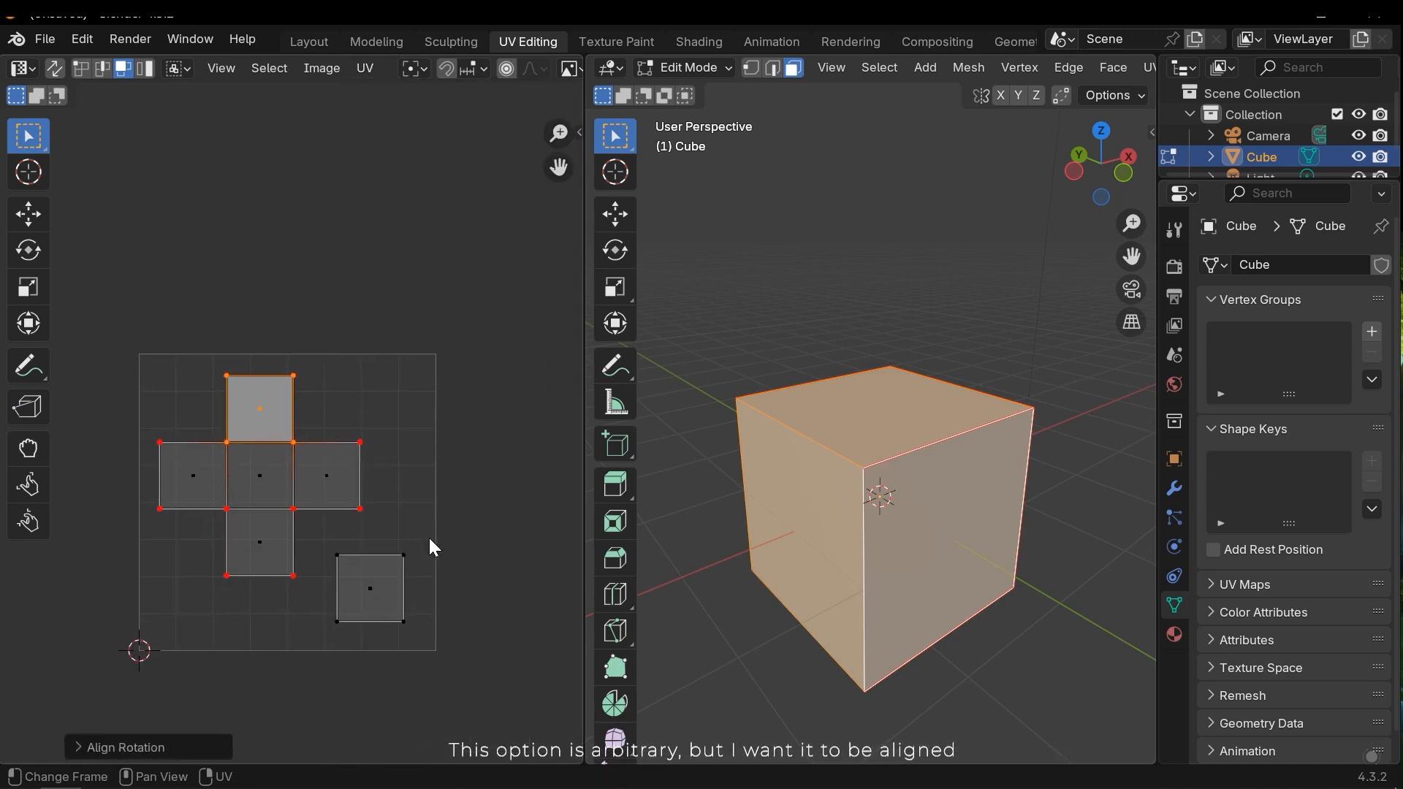
middle_click_drag(367, 505, 546, 565)
scroll(471, 523, "up", 2)
middle_click_drag(468, 522, 326, 448)
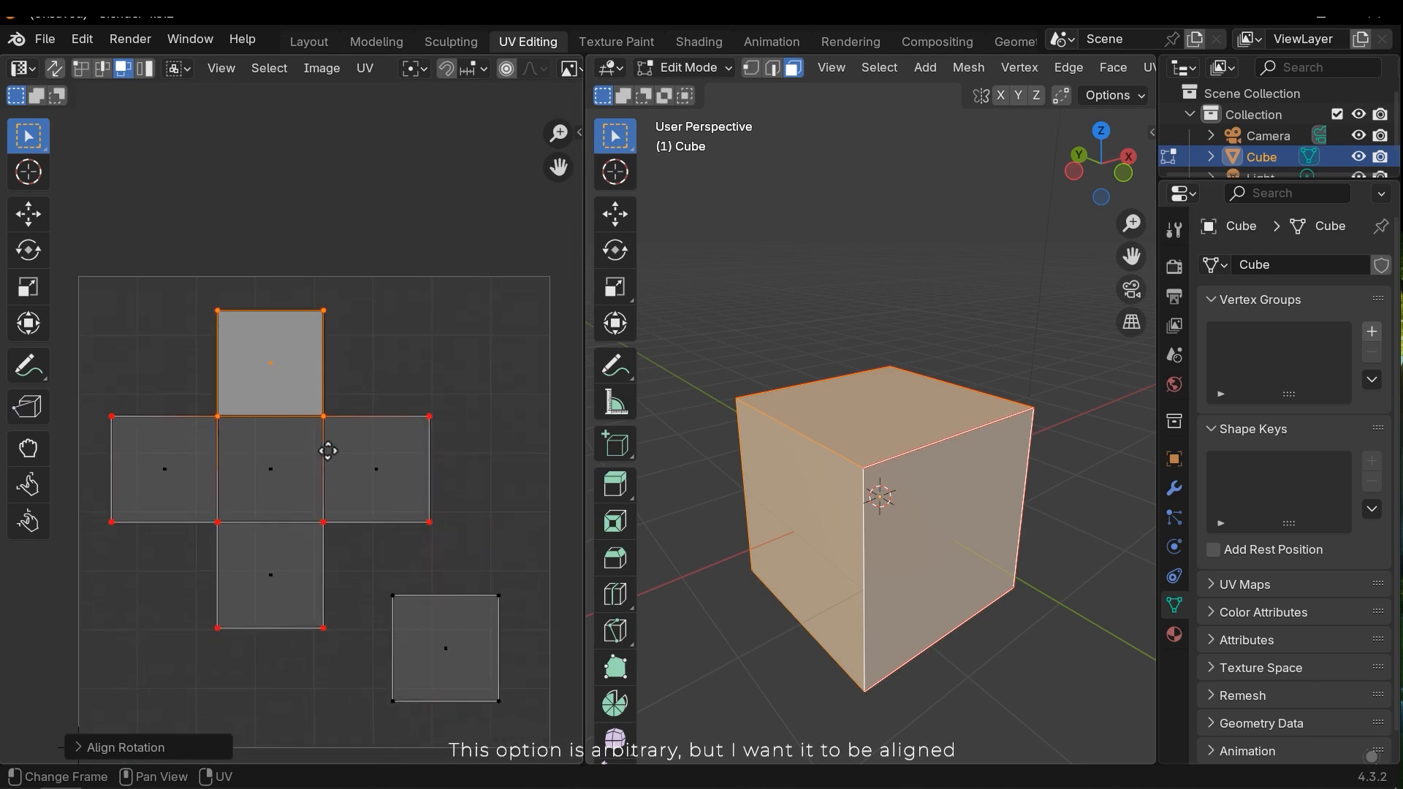
key("ctrl+z")
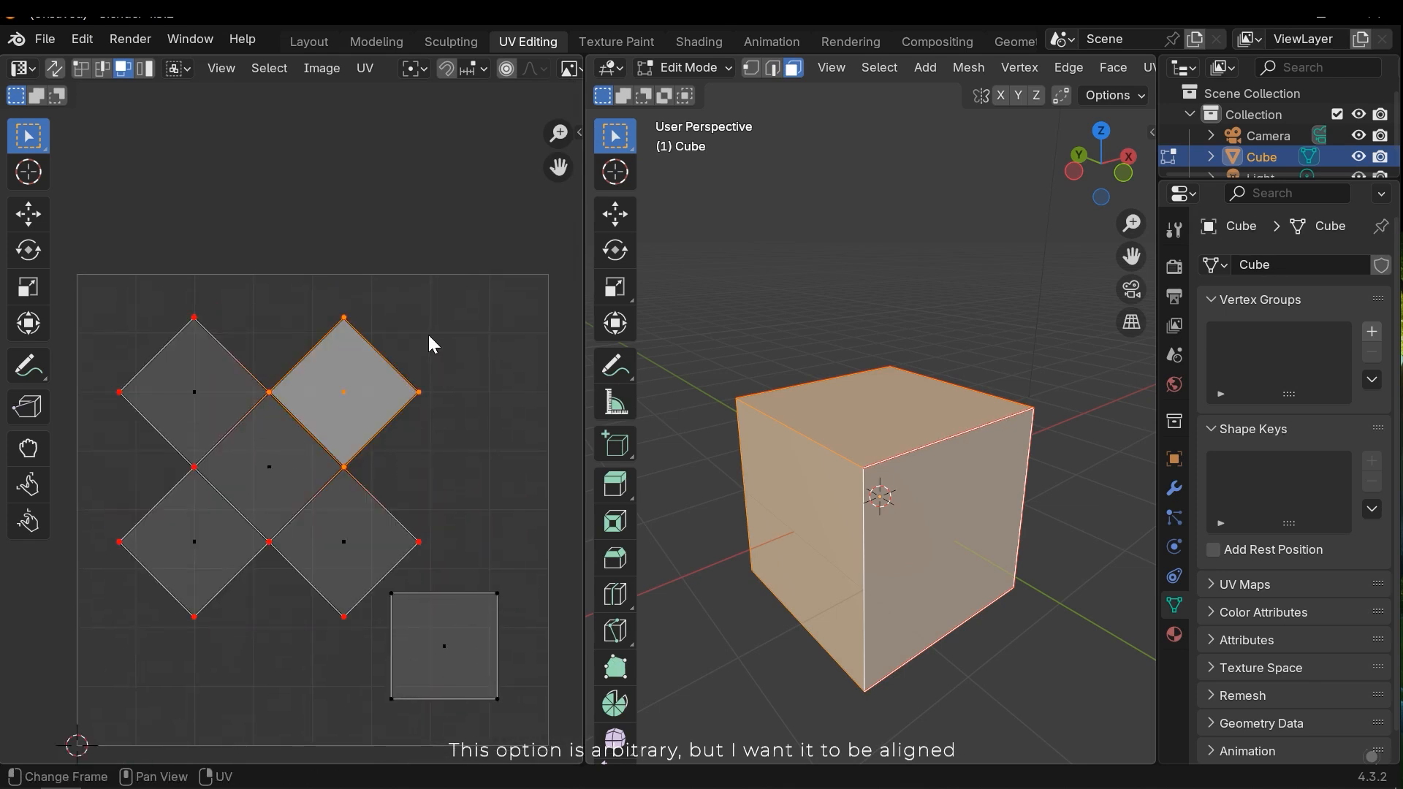
key("ctrl+shift+z")
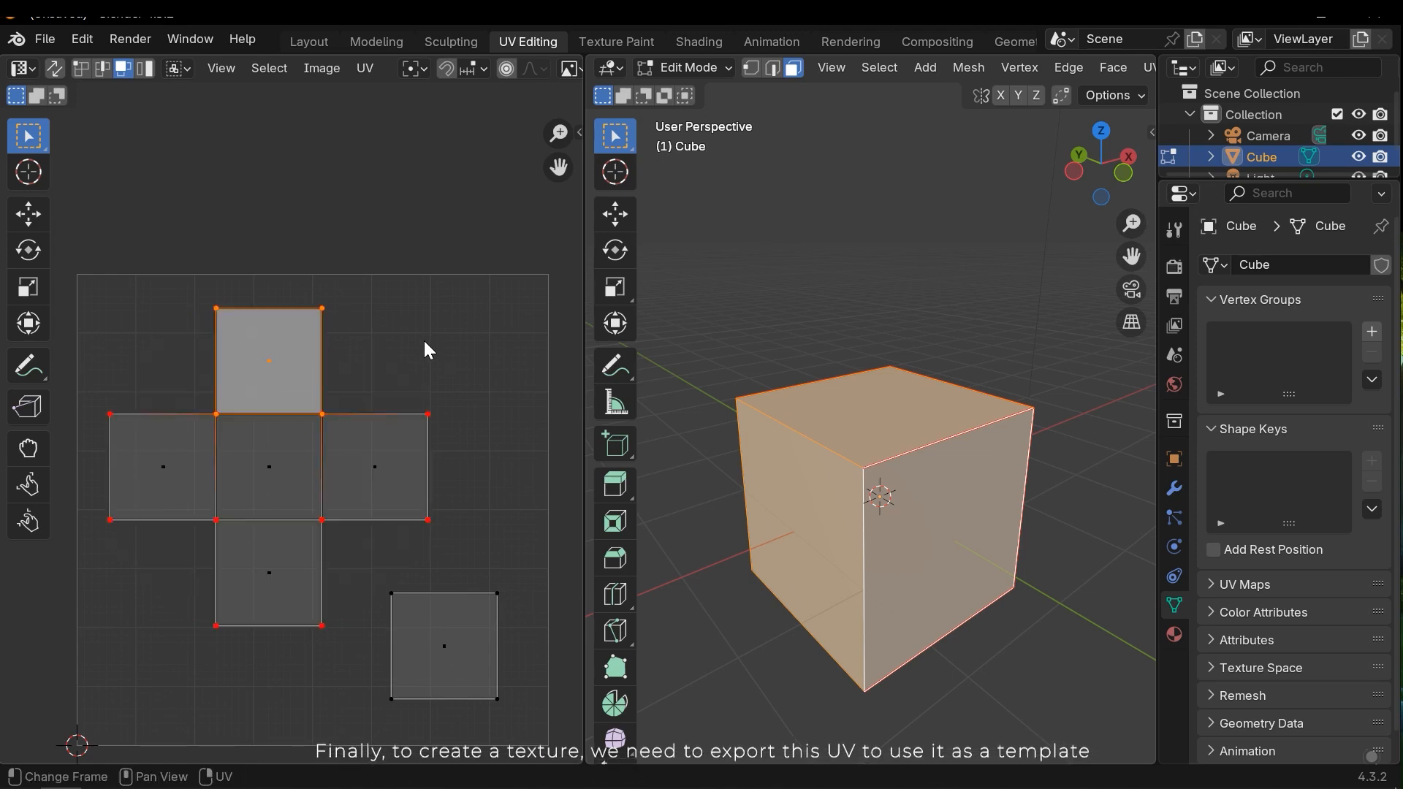
Clear the selection in the UV editor and set up a UV layout export in PNG Image (.png) format.
scroll(351, 321, "down", 3)
left_click(395, 400)
middle_click_drag(343, 415, 350, 385)
scroll(387, 411, "up", 3)
scroll(354, 380, "down", 1)
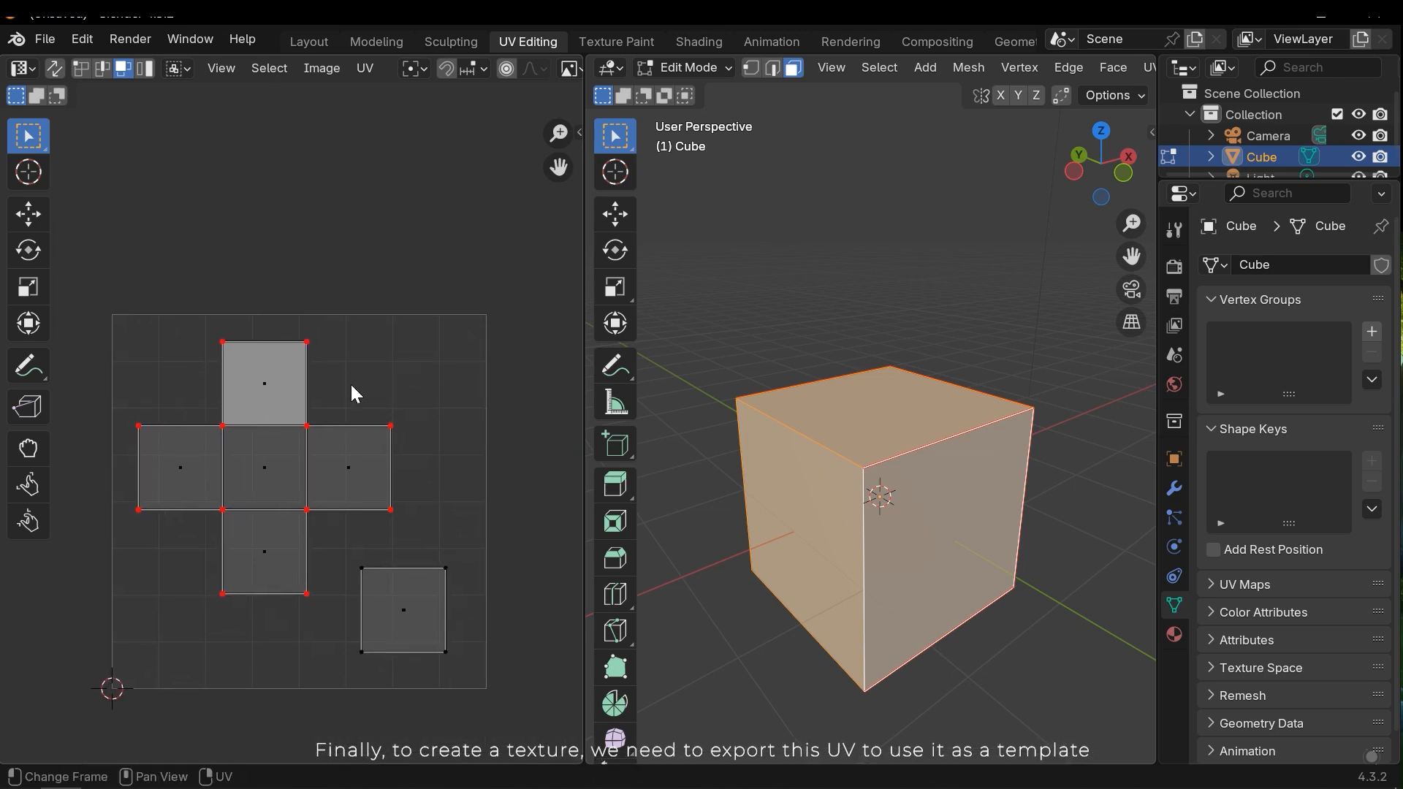
middle_click_drag(415, 453, 467, 470)
middle_click_drag(353, 407, 335, 388)
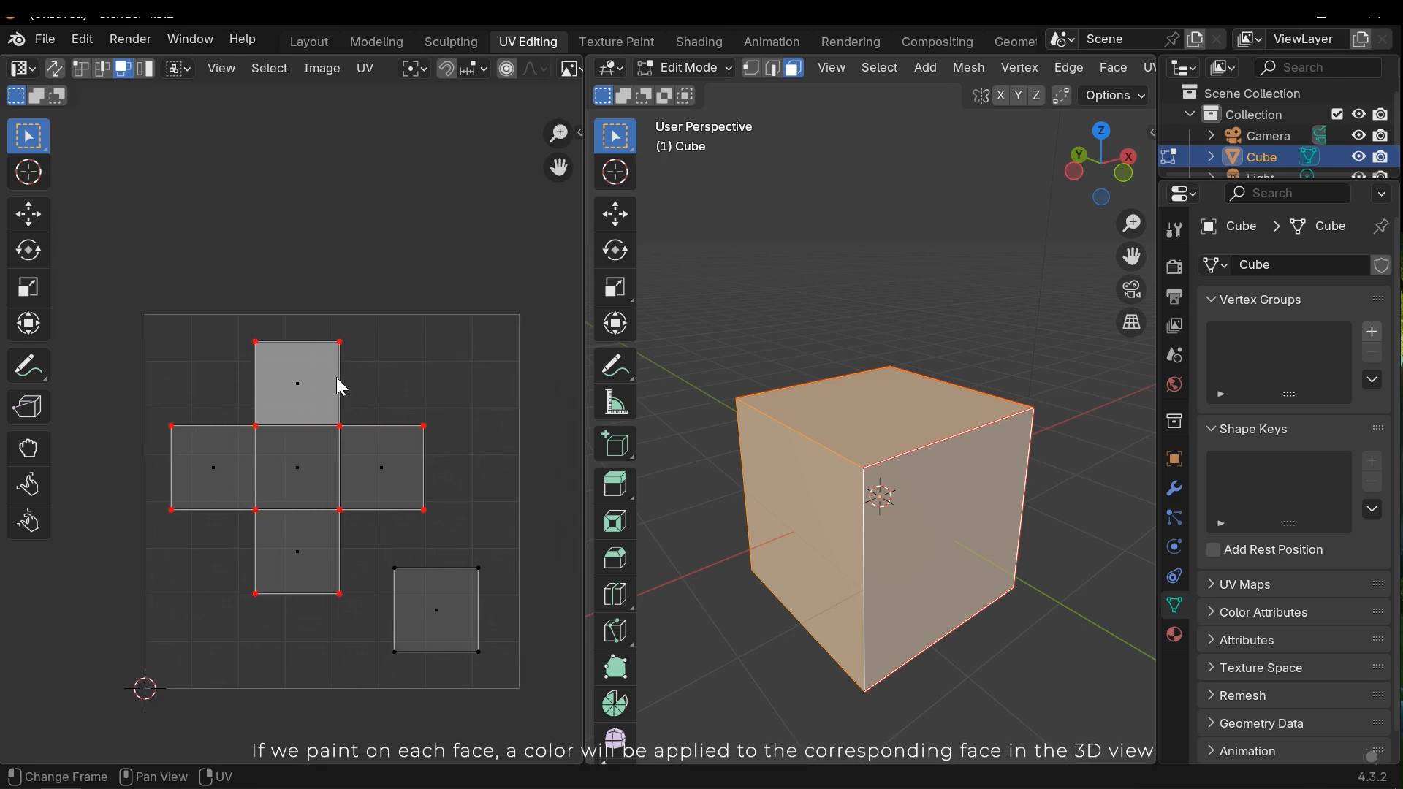
scroll(287, 431, "up", 1)
middle_click_drag(515, 458, 459, 413)
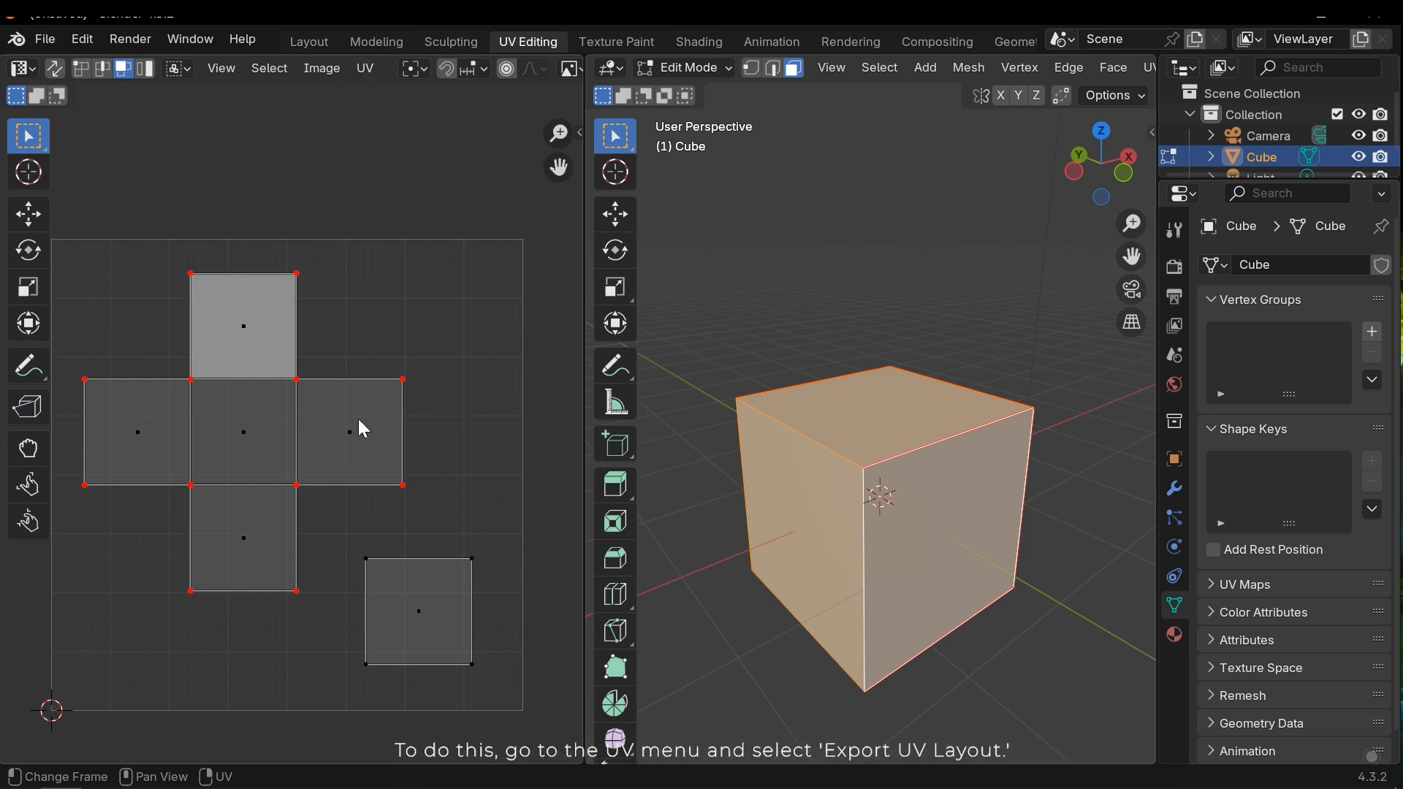
left_click(365, 67)
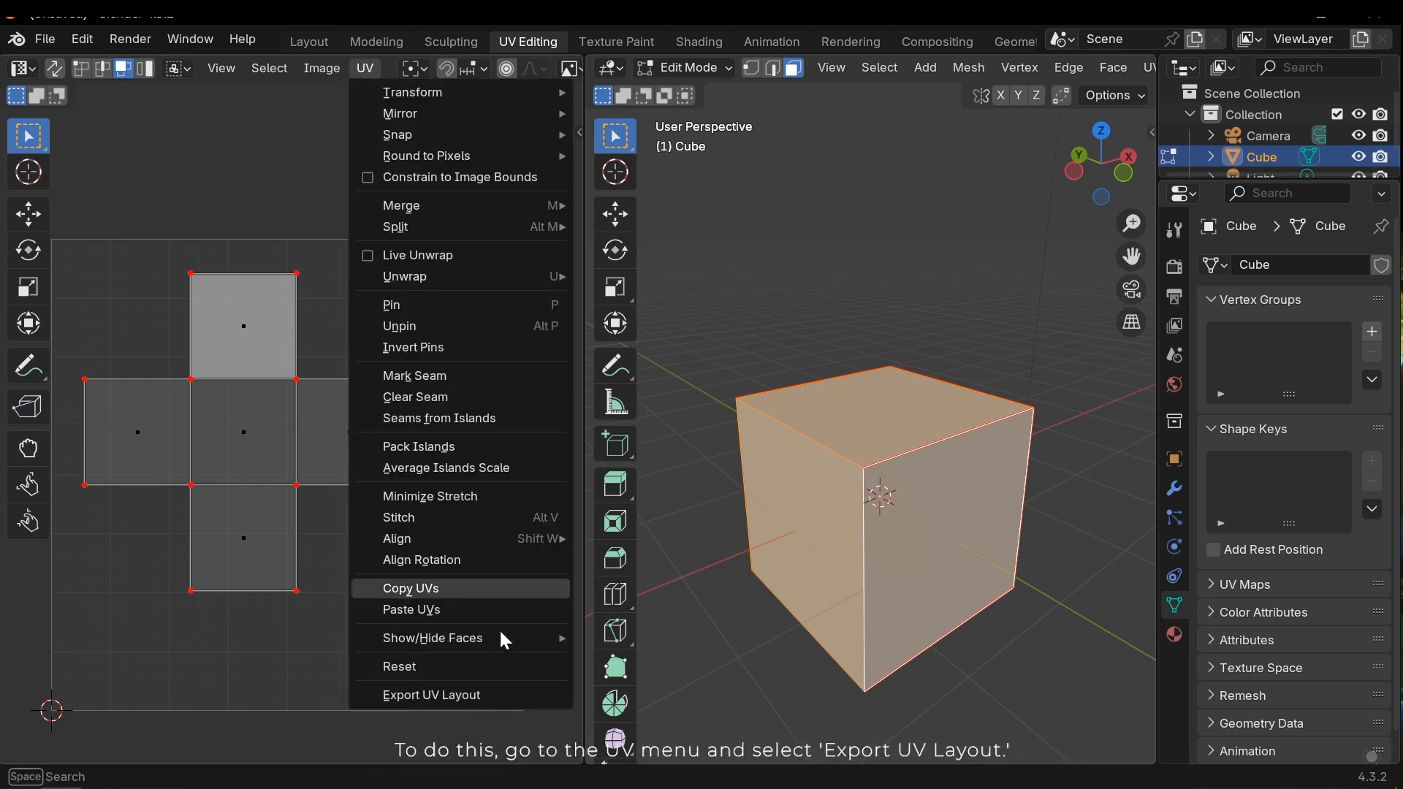
left_click(445, 691)
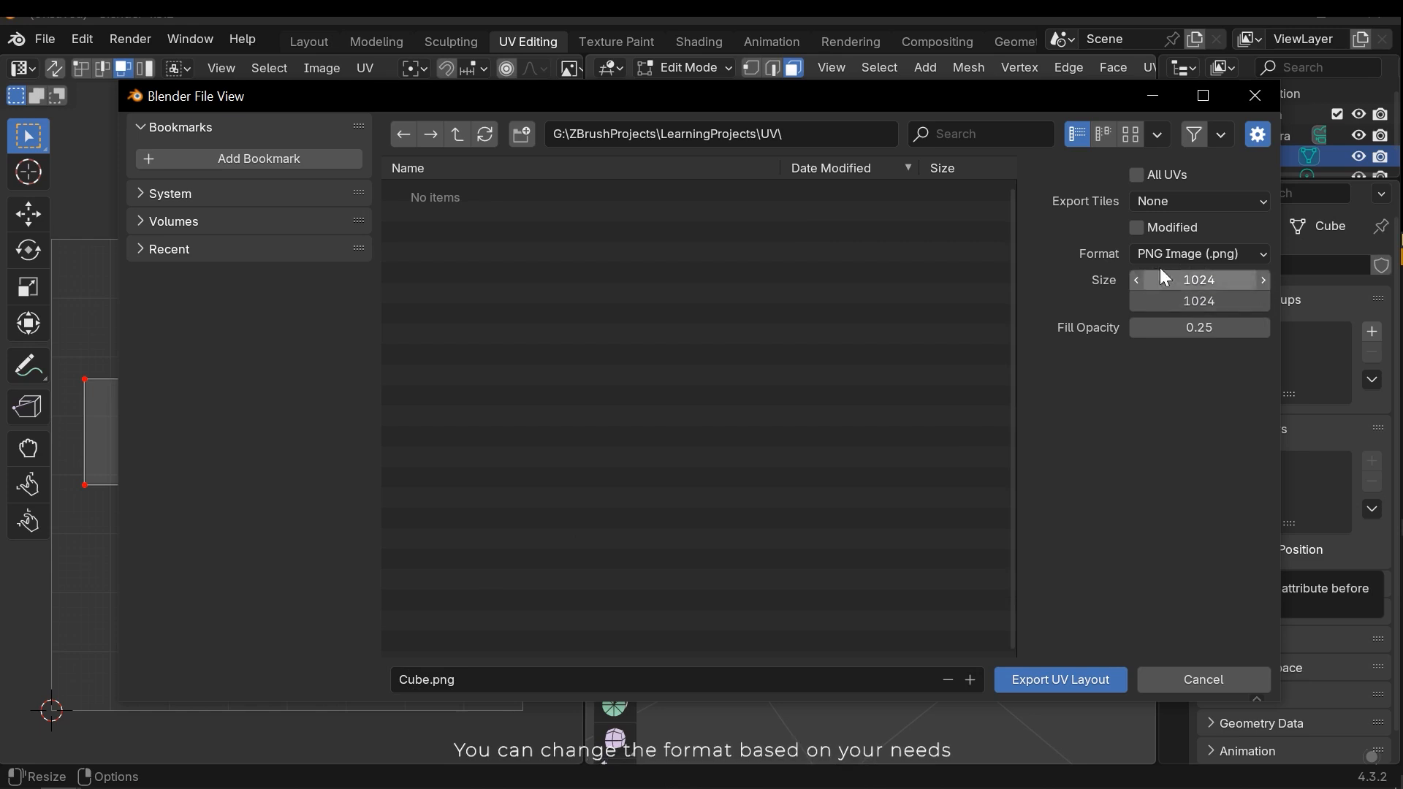
left_click(1205, 256)
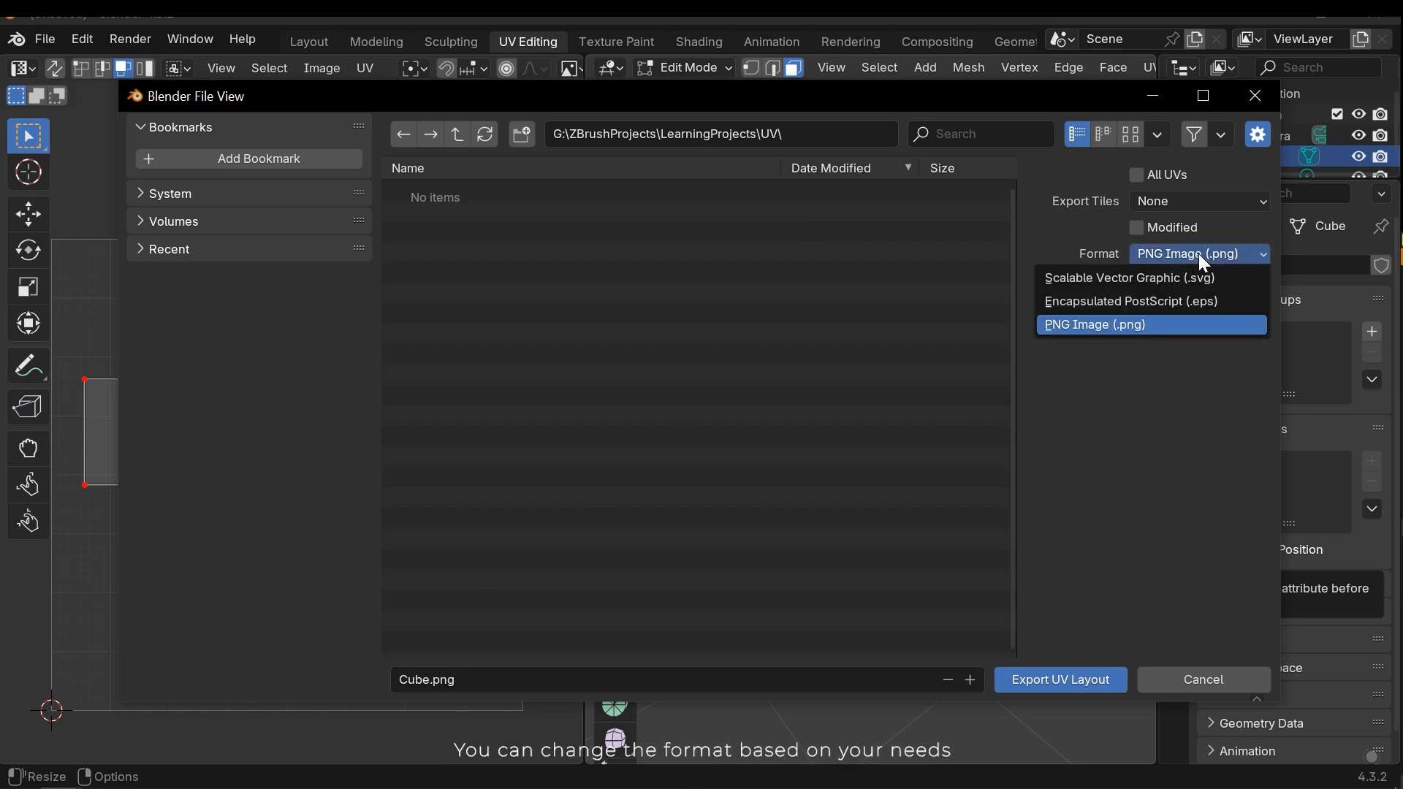
left_click(1185, 326)
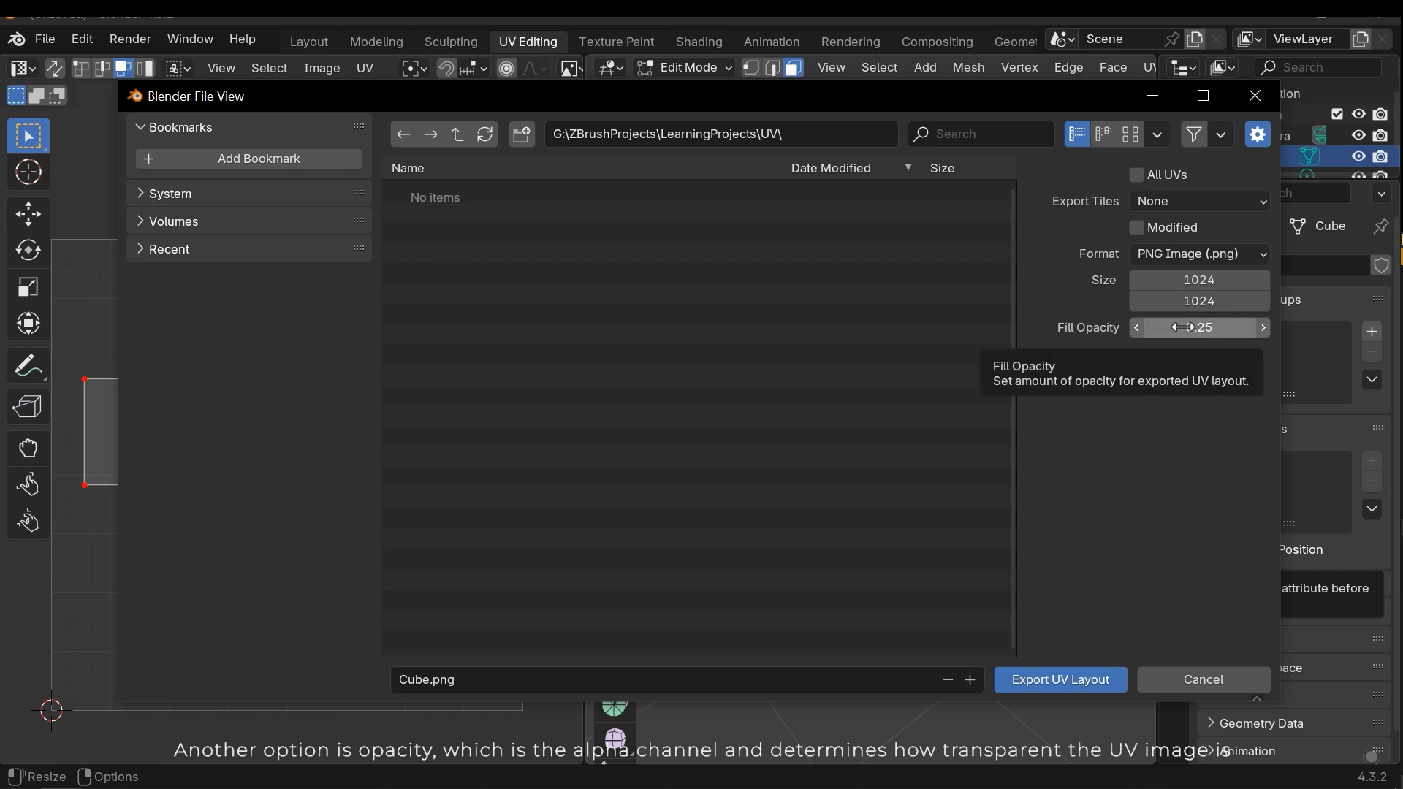
Try a fill opacity of 1.00, but export the UV layout as Cube.png with a low fill opacity instead.
left_click_drag(1183, 327, 1257, 326)
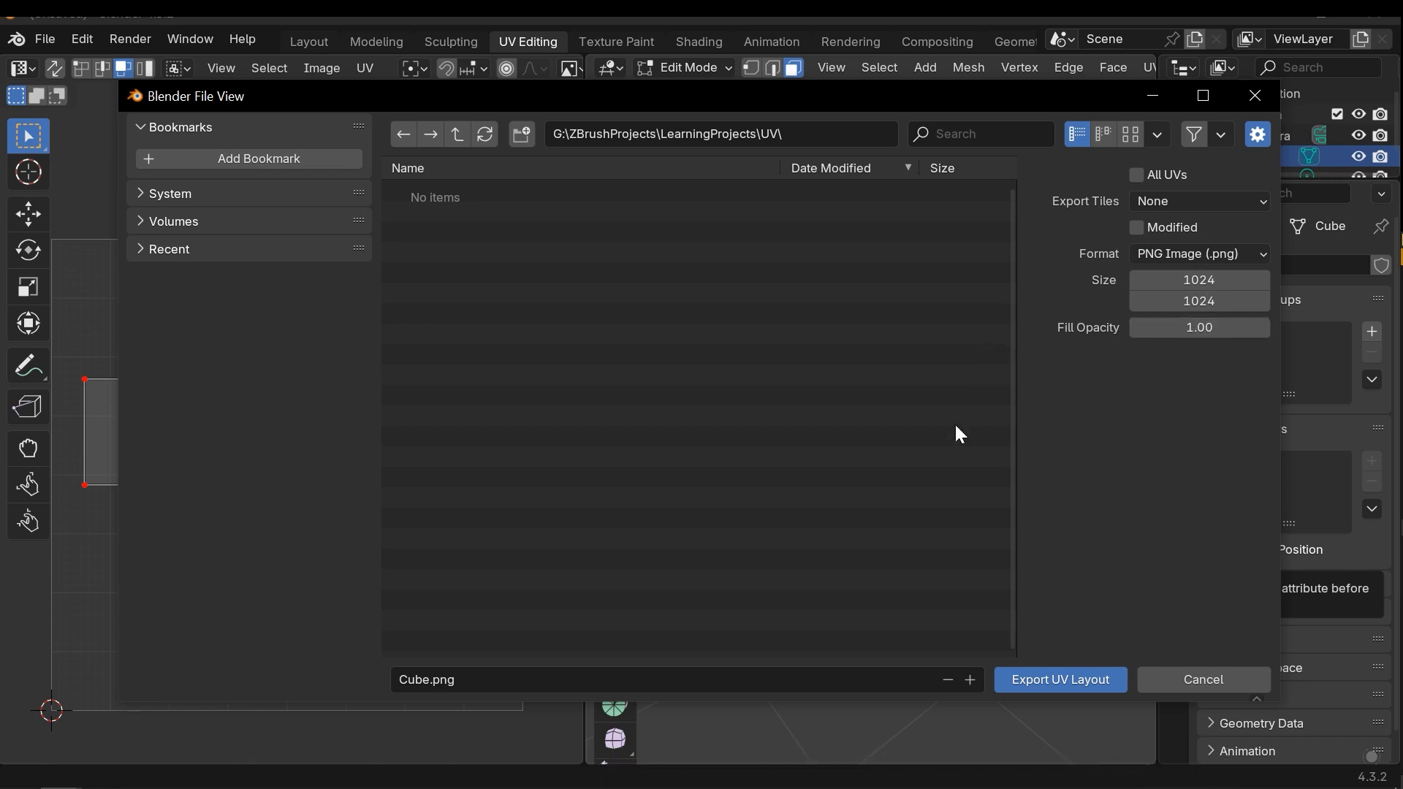
left_click_drag(773, 101, 976, 112)
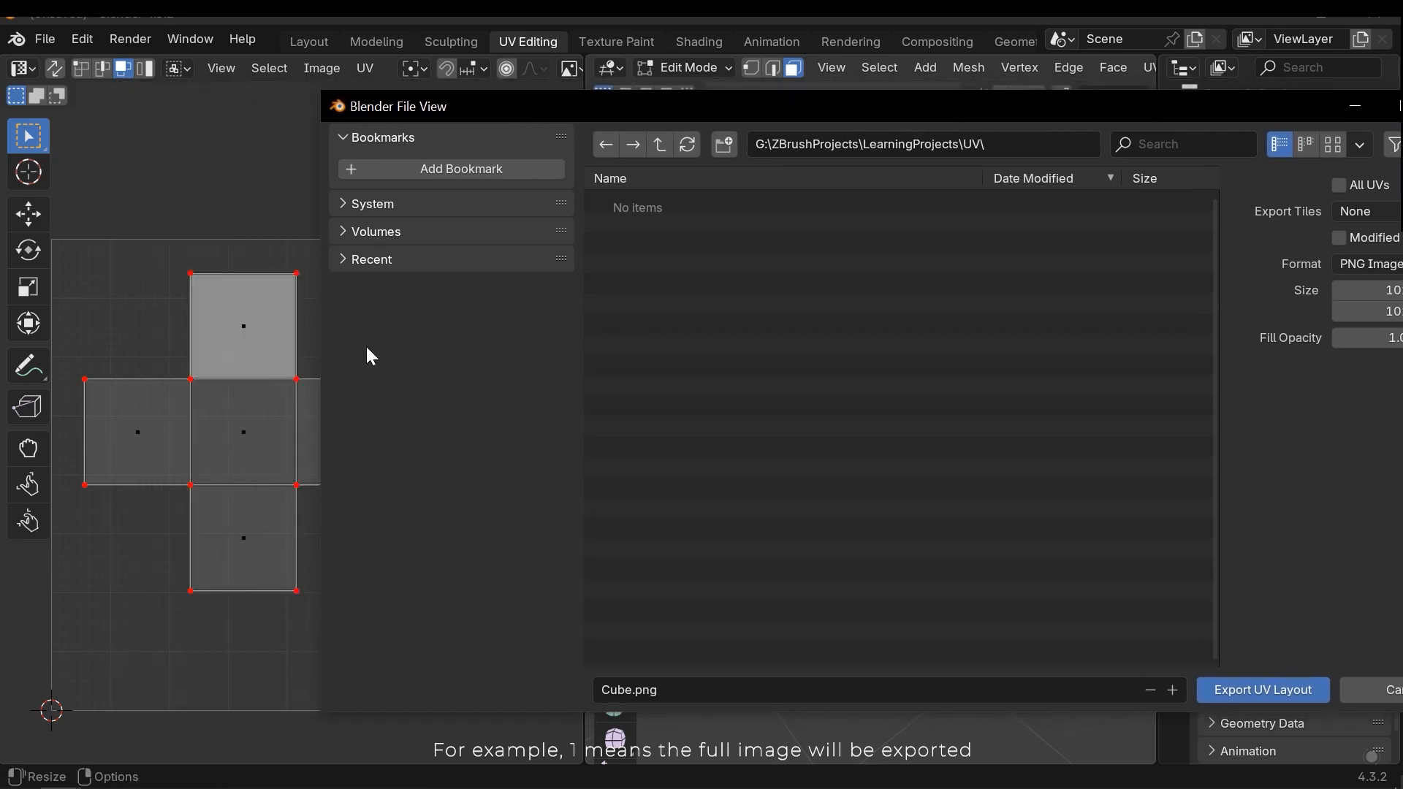
left_click_drag(1124, 117, 948, 98)
left_click_drag(1226, 322, 1151, 323)
left_click(1089, 673)
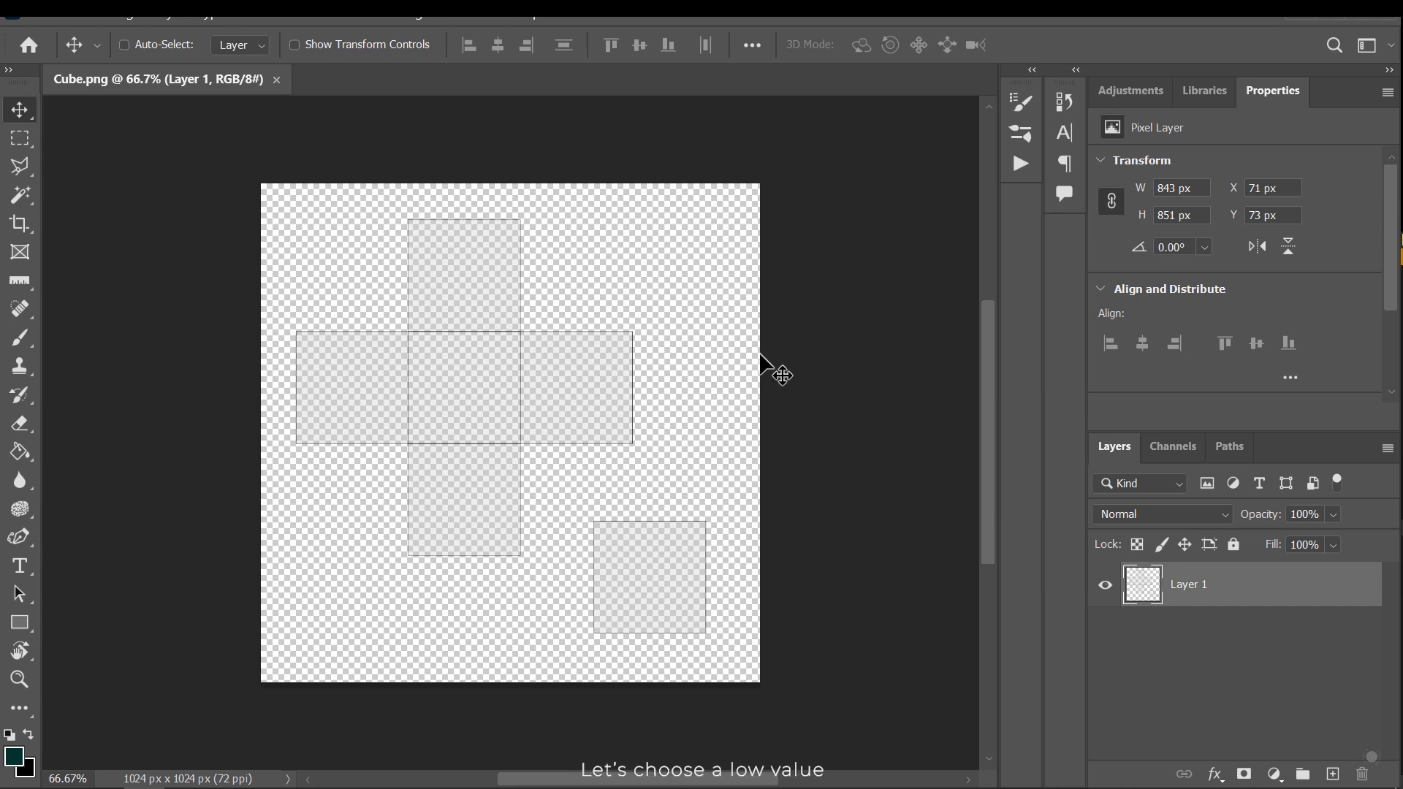
In Photoshop, add a new layer beneath the UV layout of Cube.png and fill it with black.
scroll(661, 449, "up", 2, "alt")
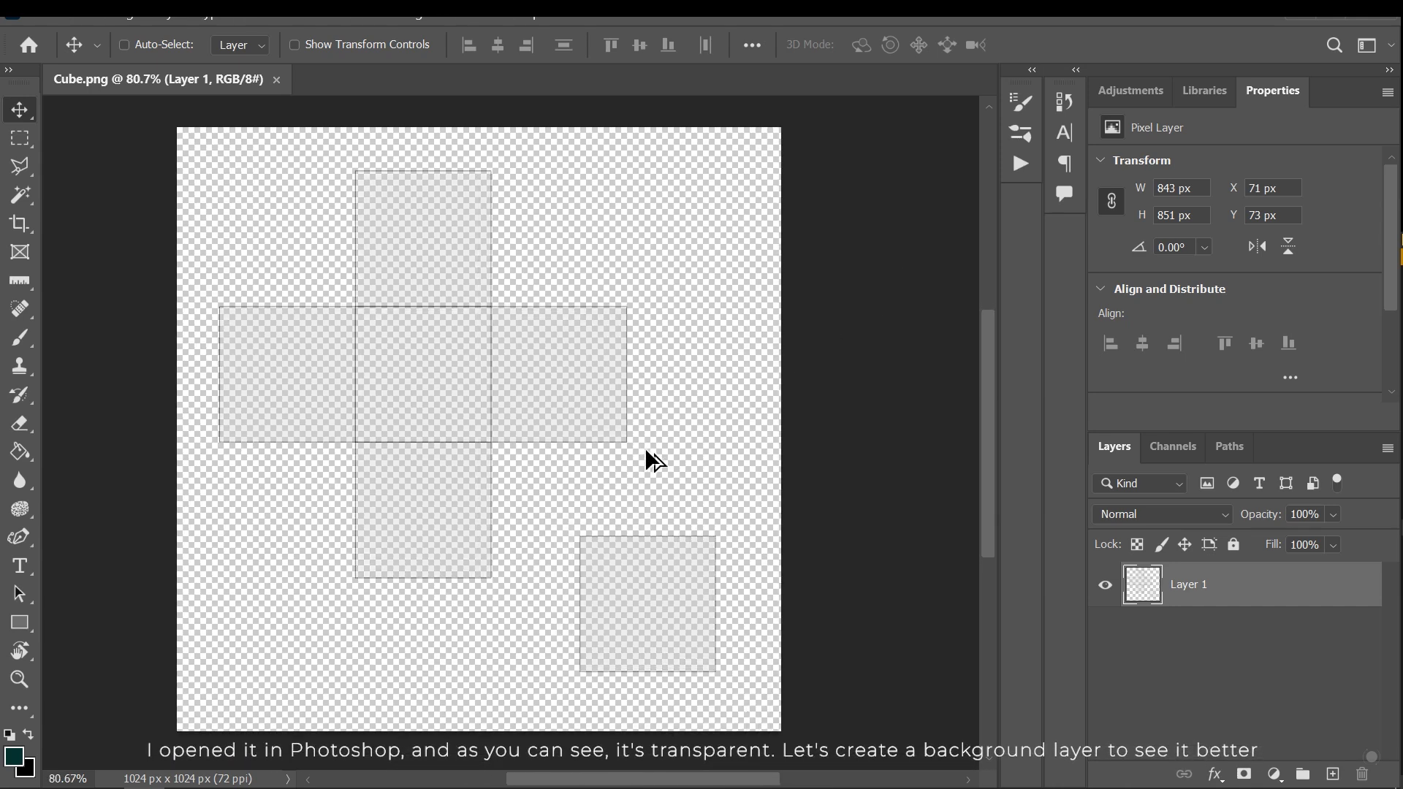
scroll(646, 452, "down", 1, "alt")
left_click_drag(642, 451, 677, 480)
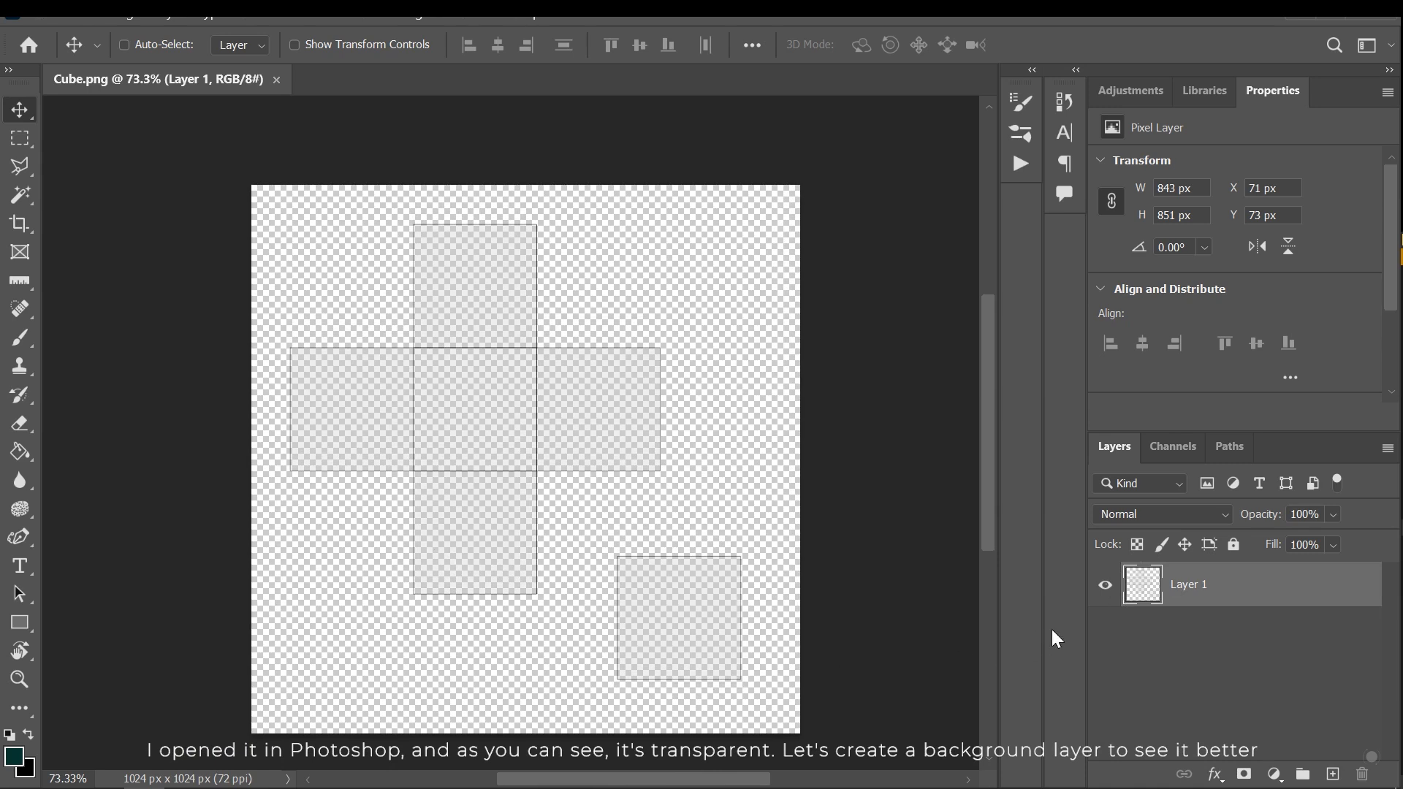
left_click(1335, 775)
left_click_drag(1248, 603, 1206, 652)
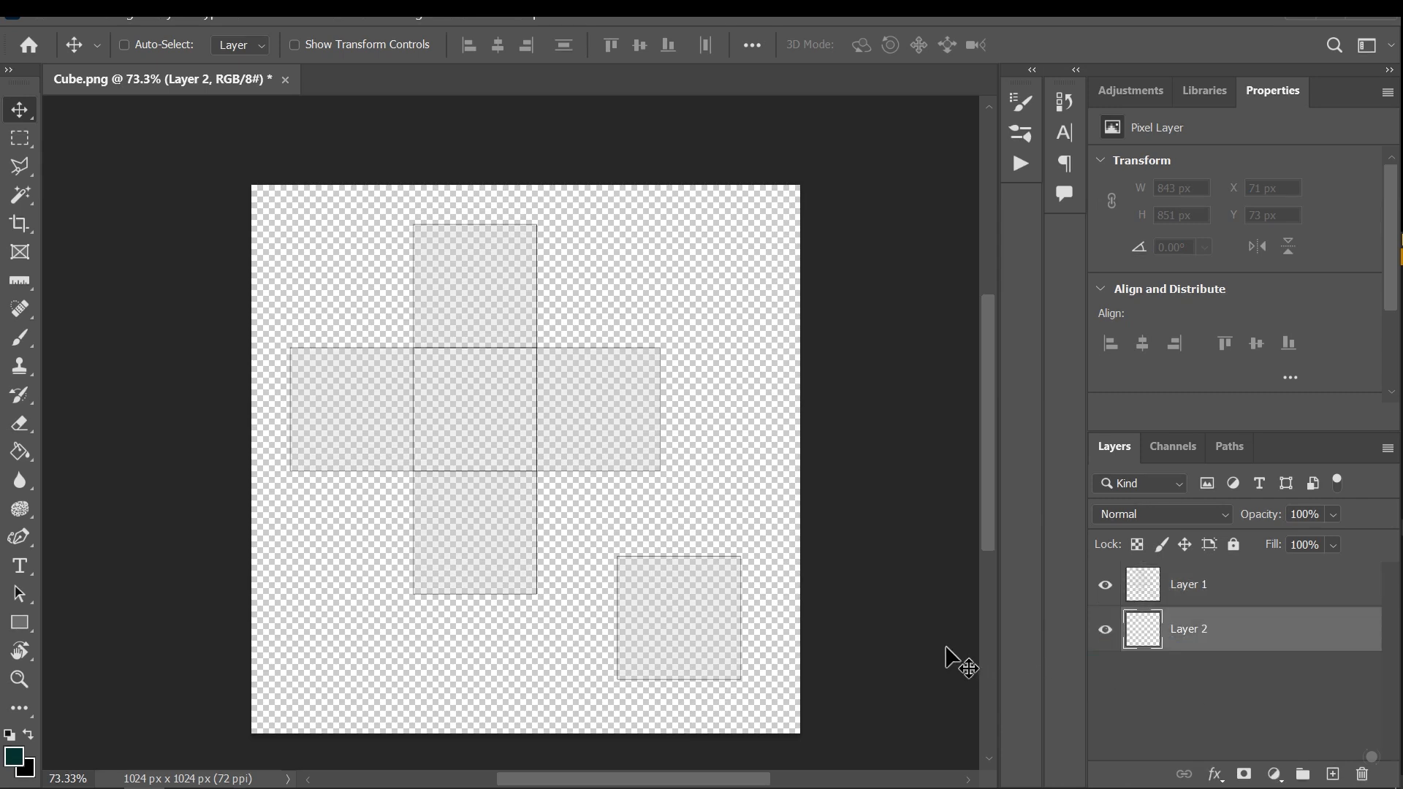
left_click(26, 734)
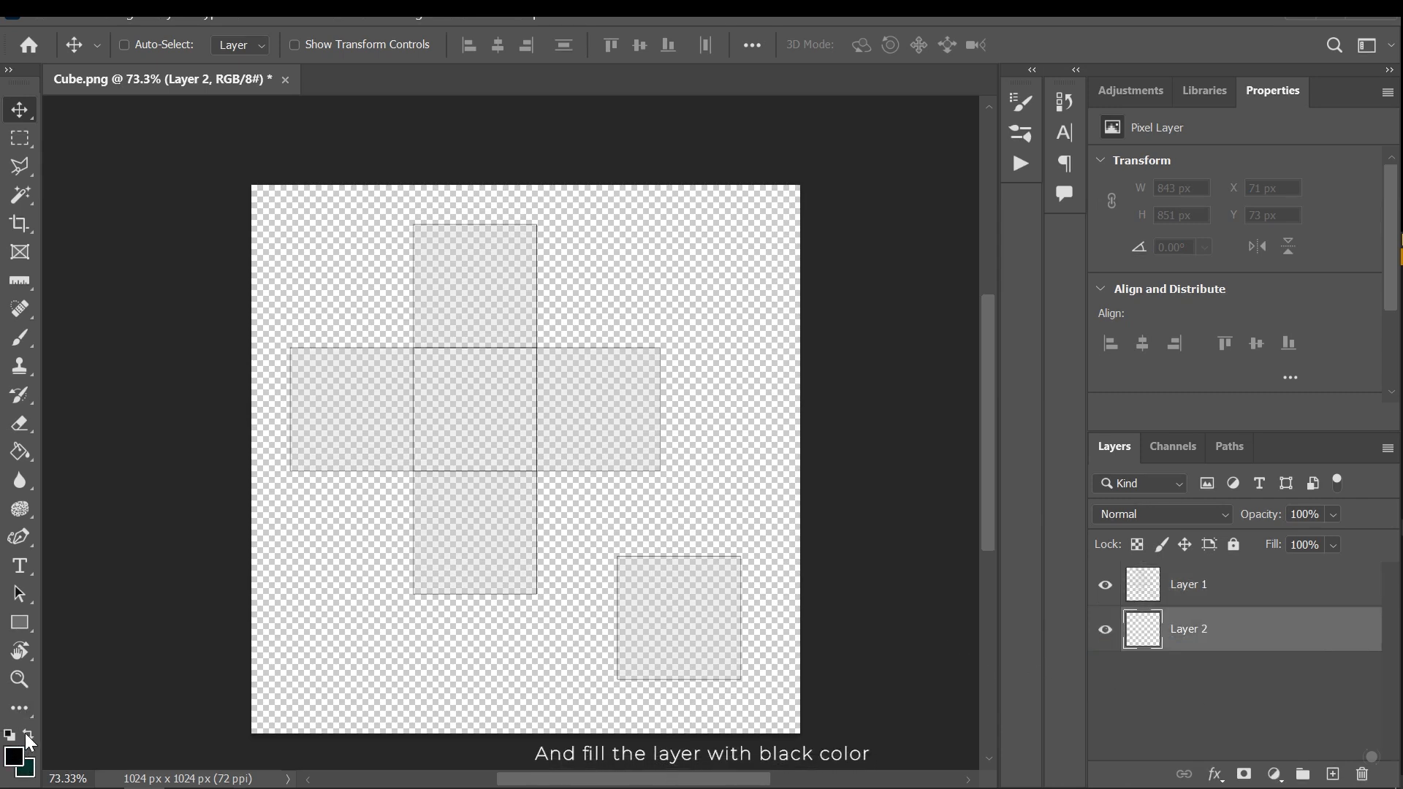
key("g")
left_click(452, 461)
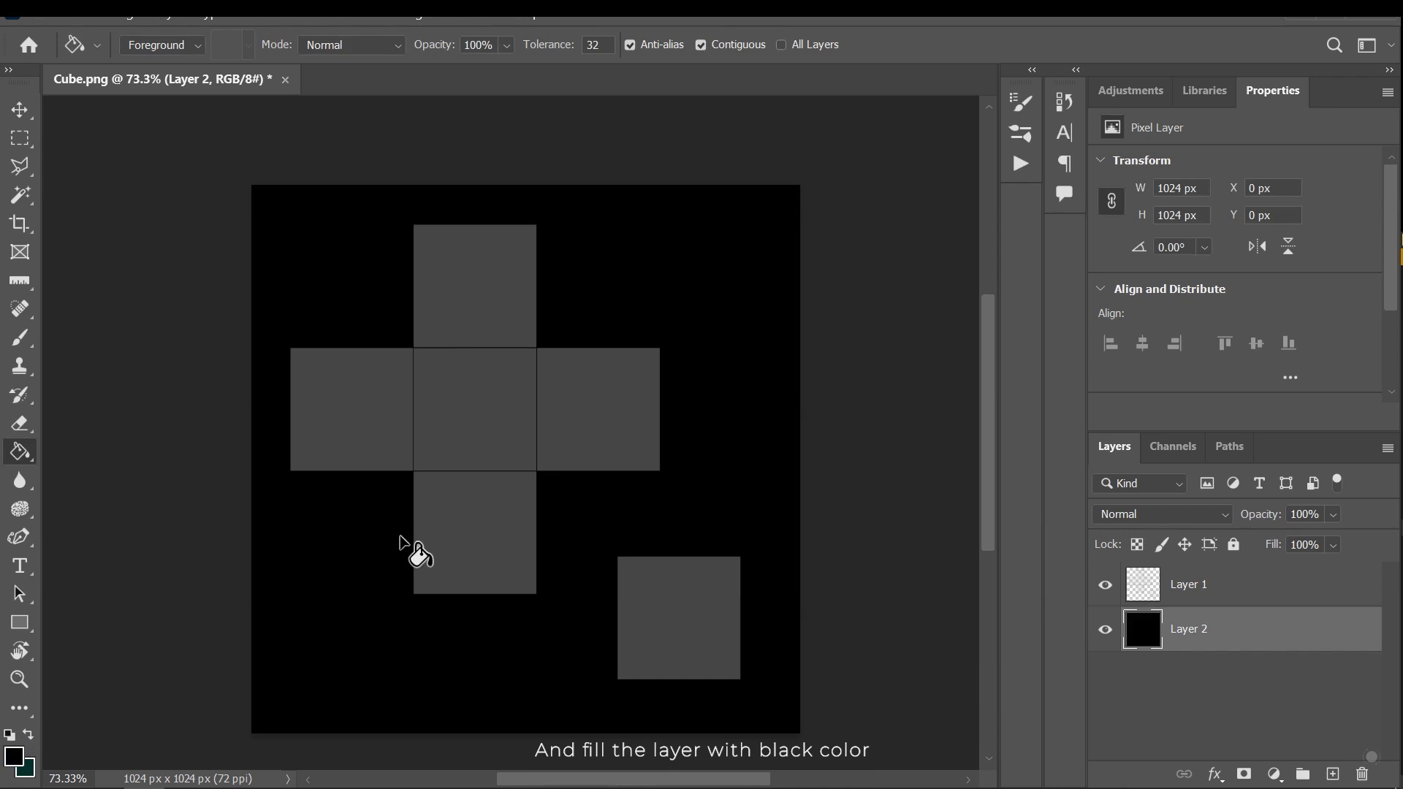
Add a new layer above the UV layout and set up a size 18 brush with a red foreground color.
key("v")
left_click(1205, 601)
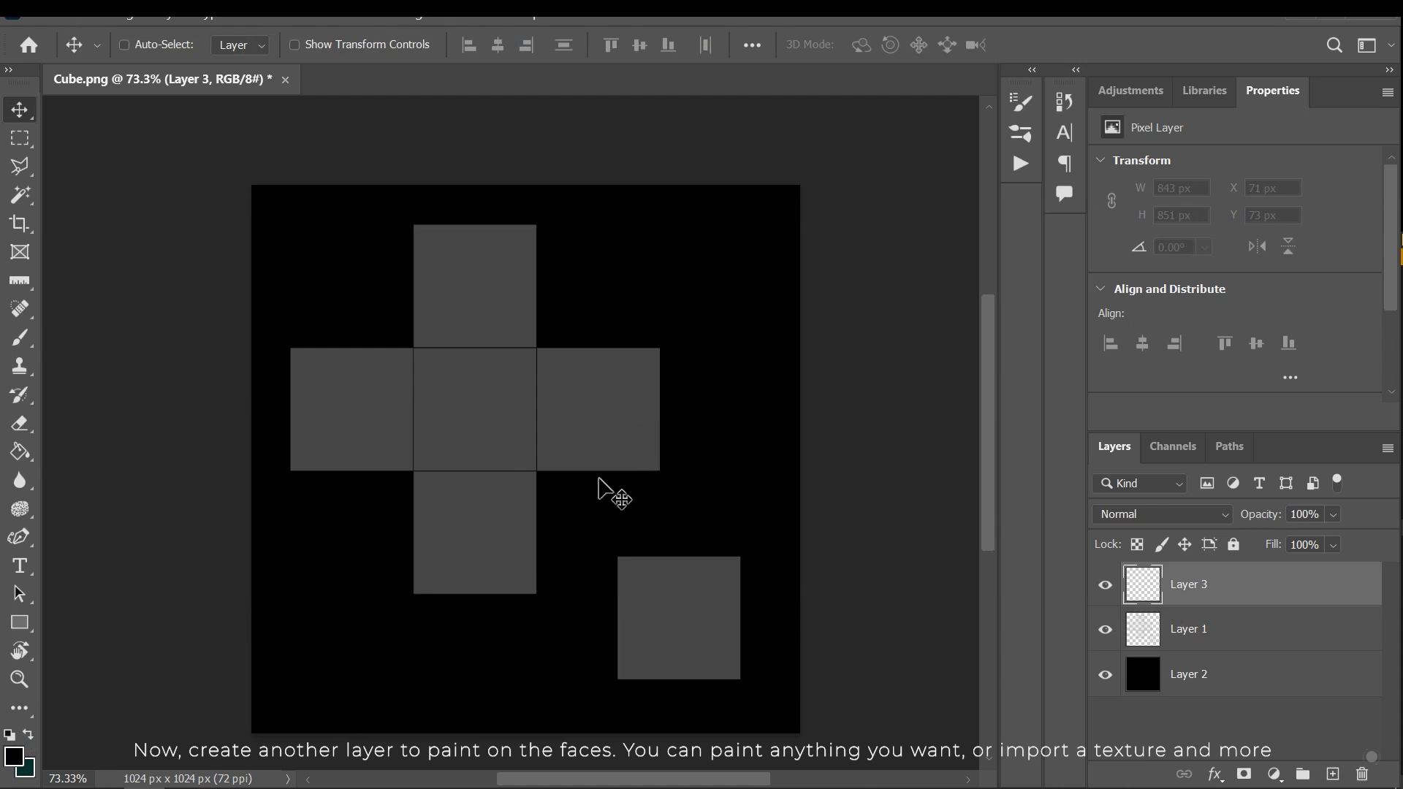
key("b")
right_click_drag(591, 437, 326, 444, "alt")
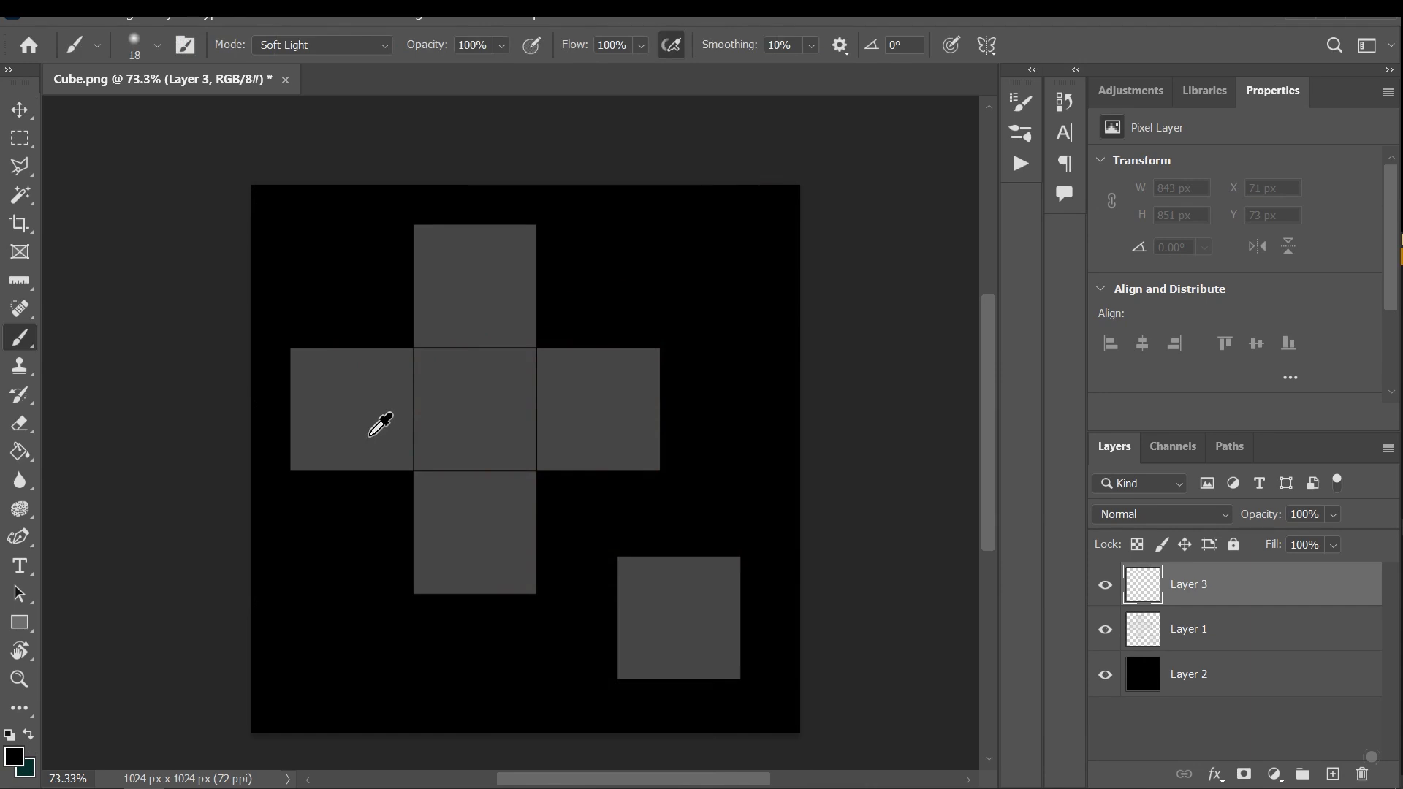
scroll(565, 453, "up", 5, "alt")
left_click(14, 756)
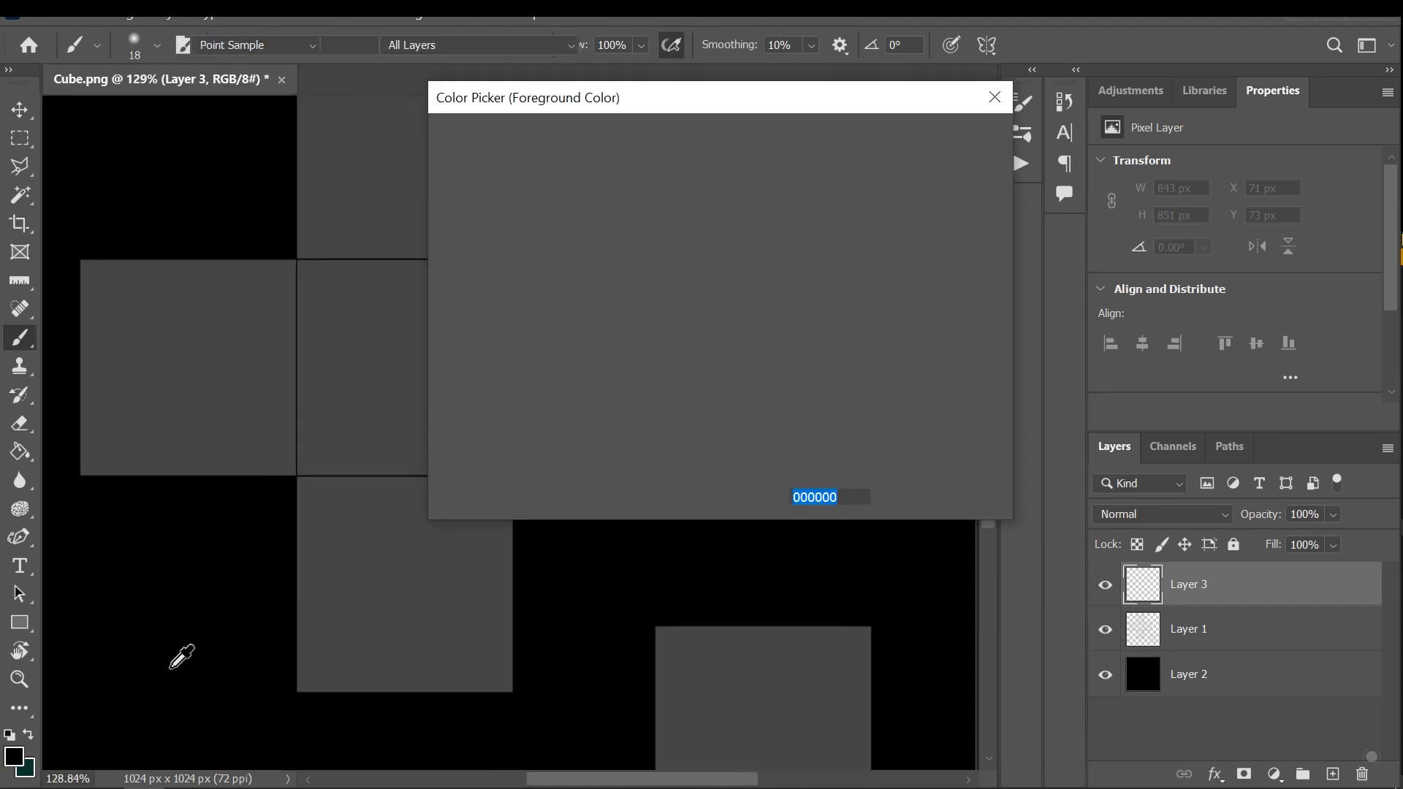
left_click(654, 326)
key("Return")
Paint "Hi" in red on the right face of the cross and "Cube" on its left face.
mouse_move(553, 316)
left_mouse_down()
mouse_move(567, 420)
mouse_move(595, 385)
mouse_move(596, 419)
left_mouse_up()
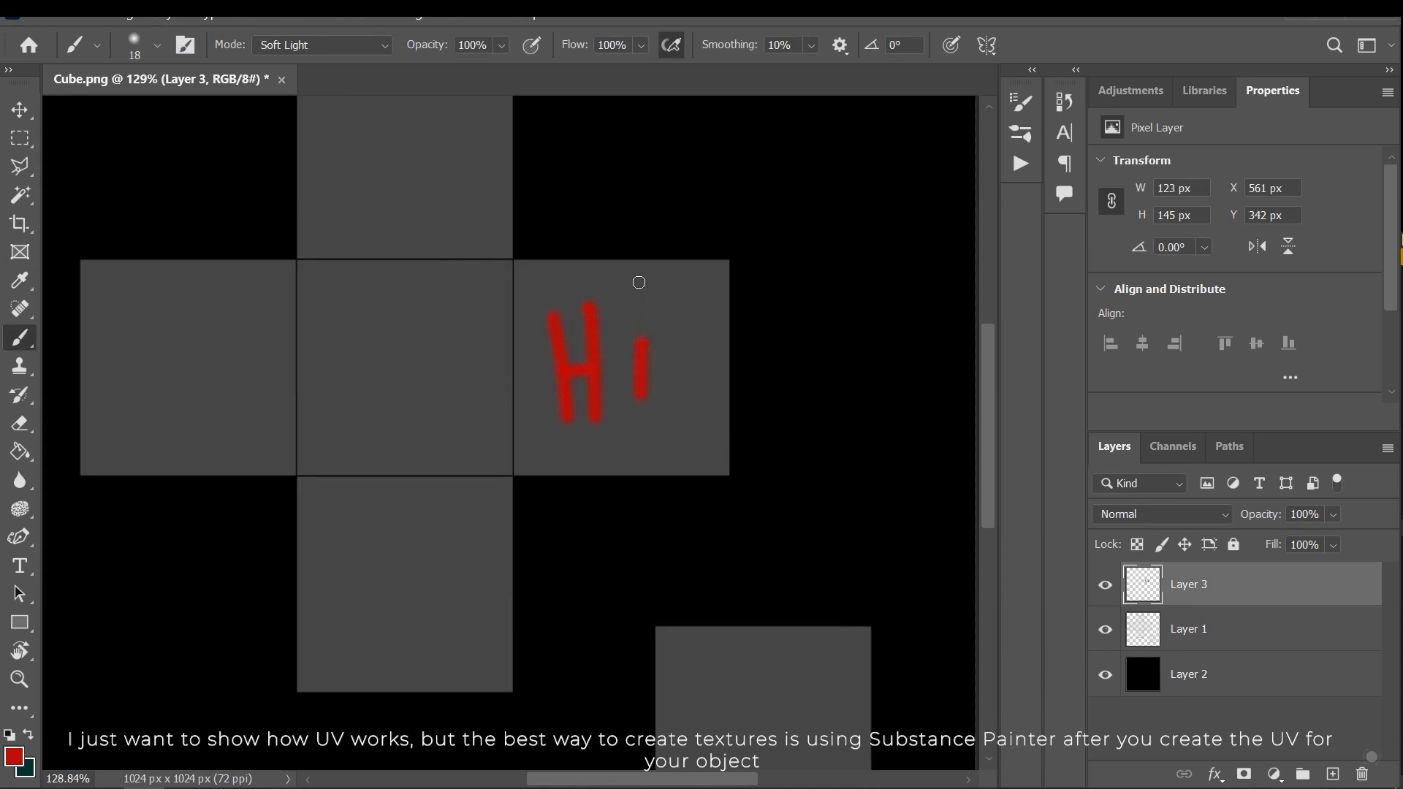
scroll(636, 424, "down", 2, "alt")
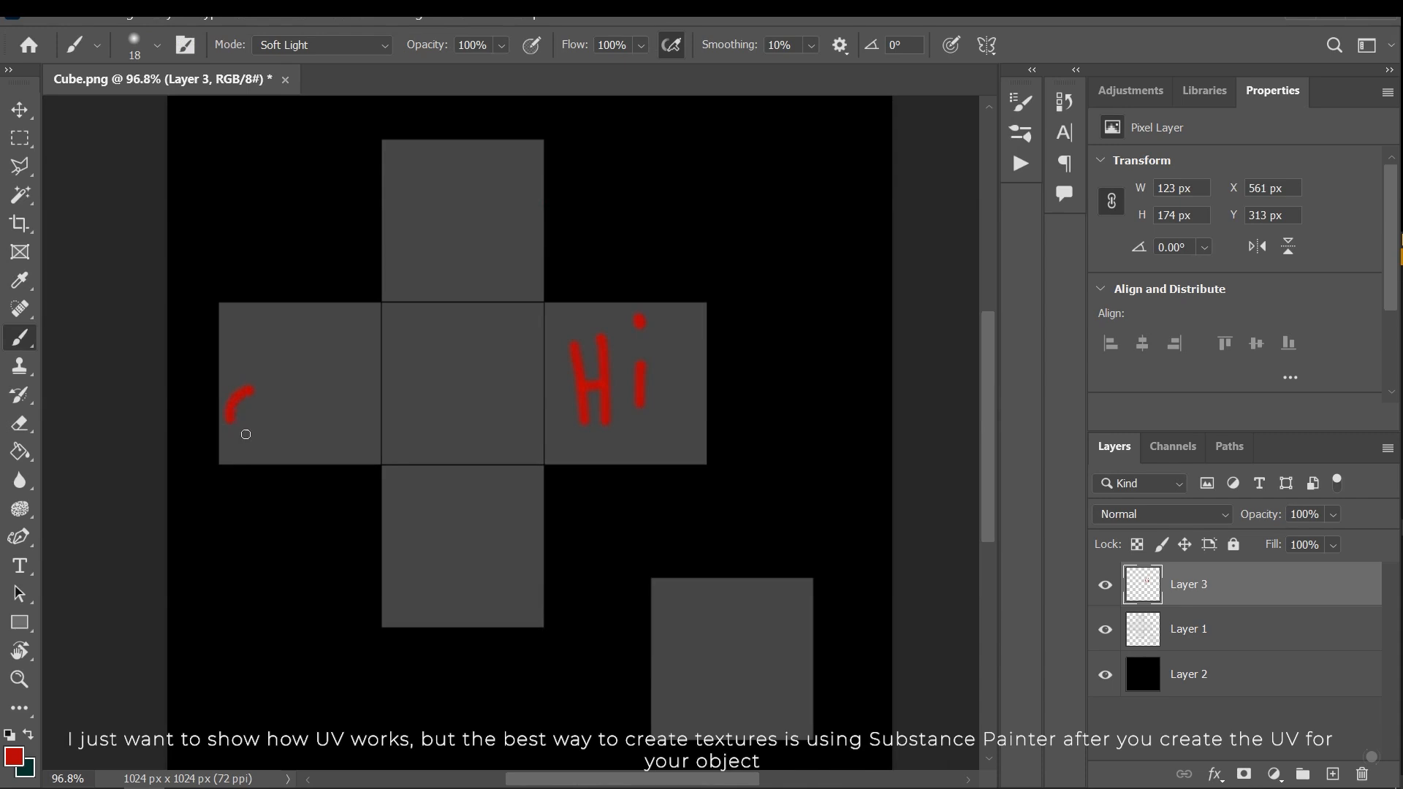
mouse_move(272, 395)
left_mouse_down()
mouse_move(307, 384)
mouse_move(301, 406)
mouse_move(329, 407)
mouse_move(375, 356)
left_mouse_up()
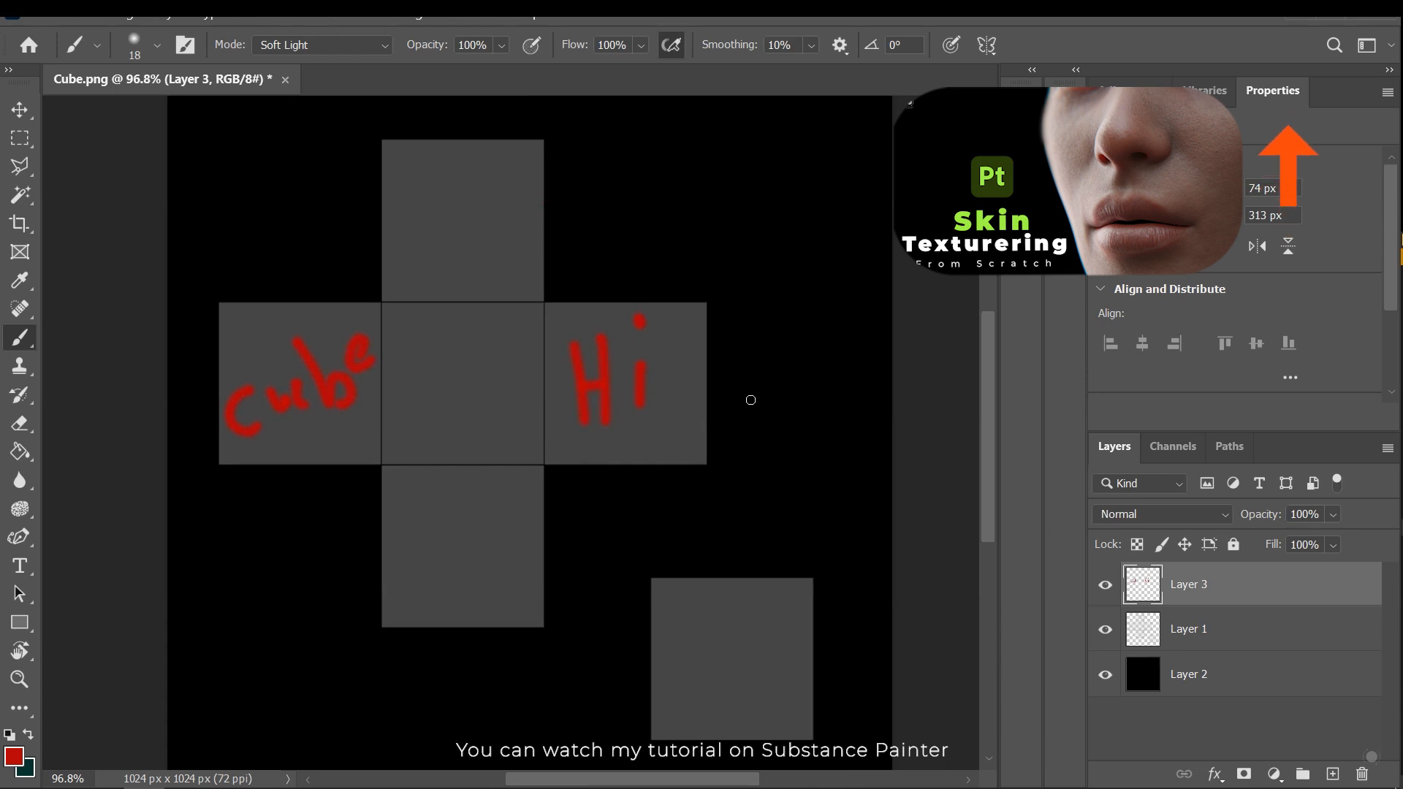
Paint a red exclamation mark on the centre face of the cross and hide the UV layout layer, Layer 1.
scroll(681, 409, "down", 1, "alt")
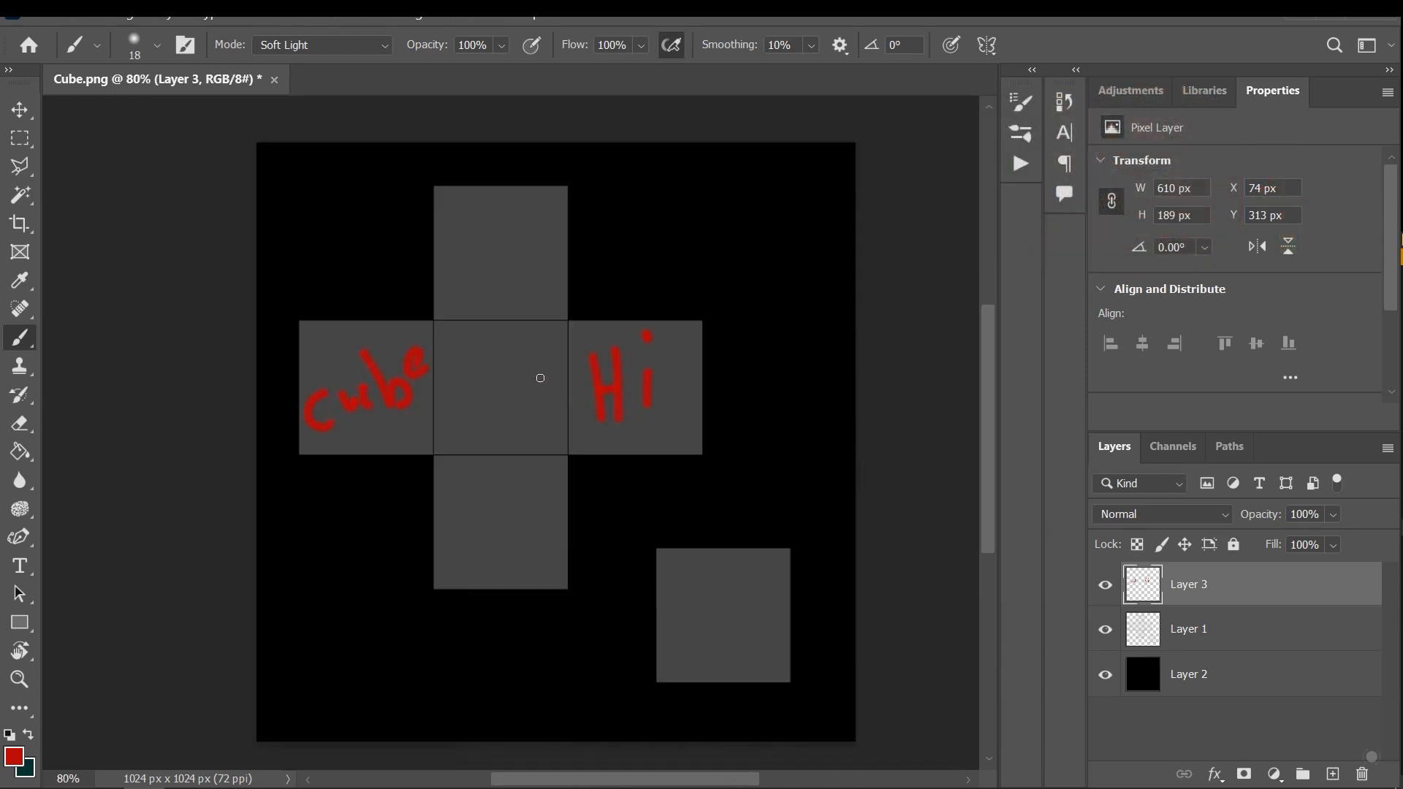
left_click(514, 426)
key("v")
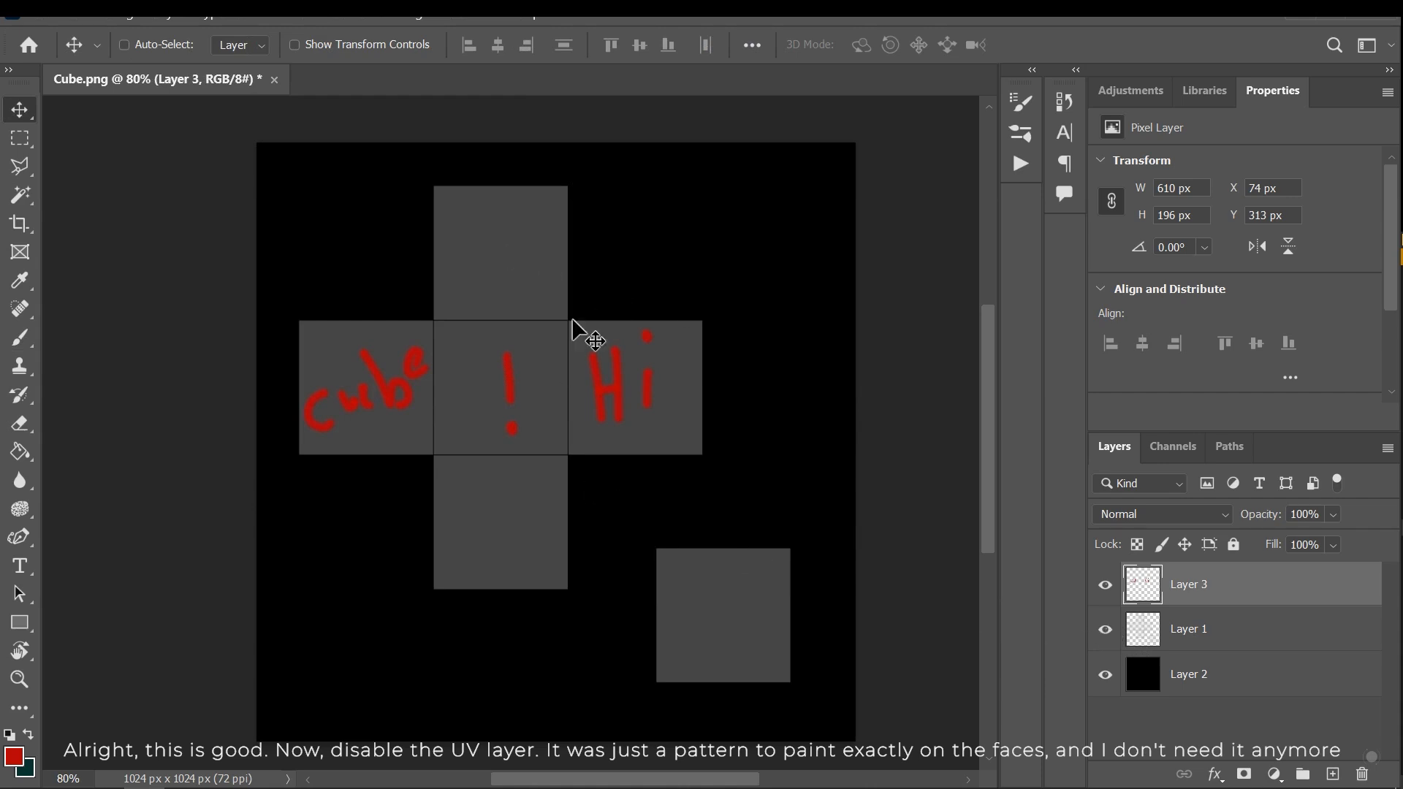
left_click(1107, 631)
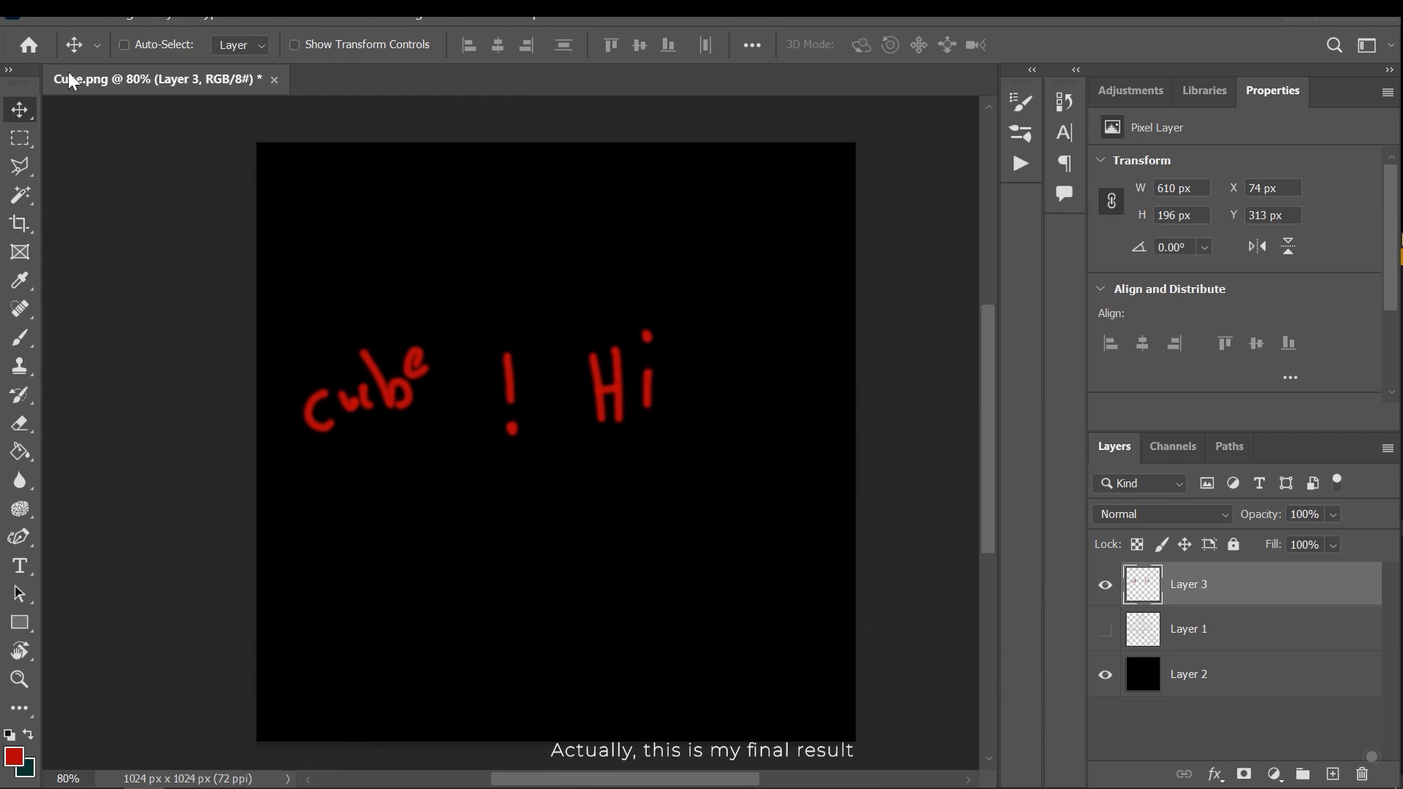
Export the painted texture as a 1024 x 1024 PNG, overwriting Cube.png in the UV folder.
left_click(51, 23)
mouse_move(110, 344)
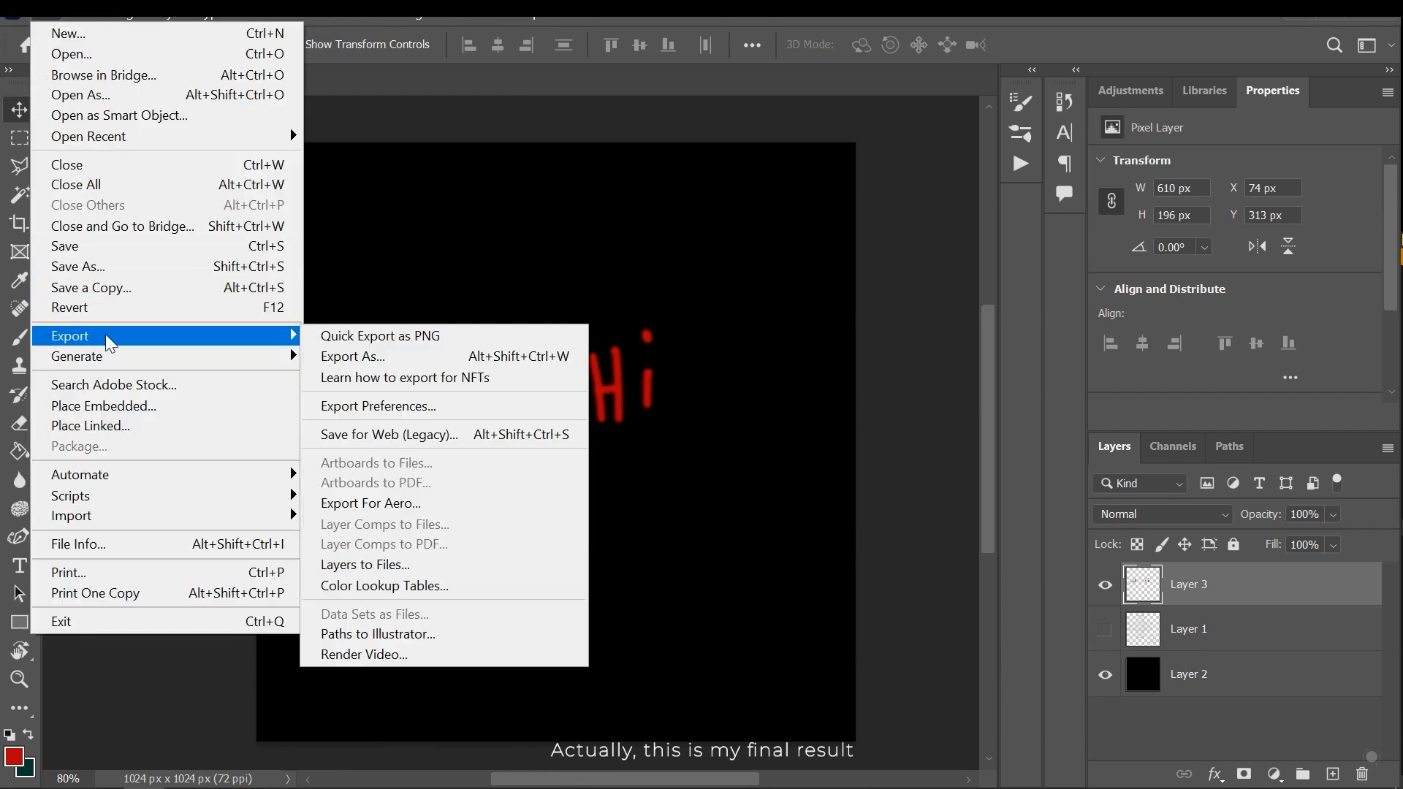
left_click(349, 357)
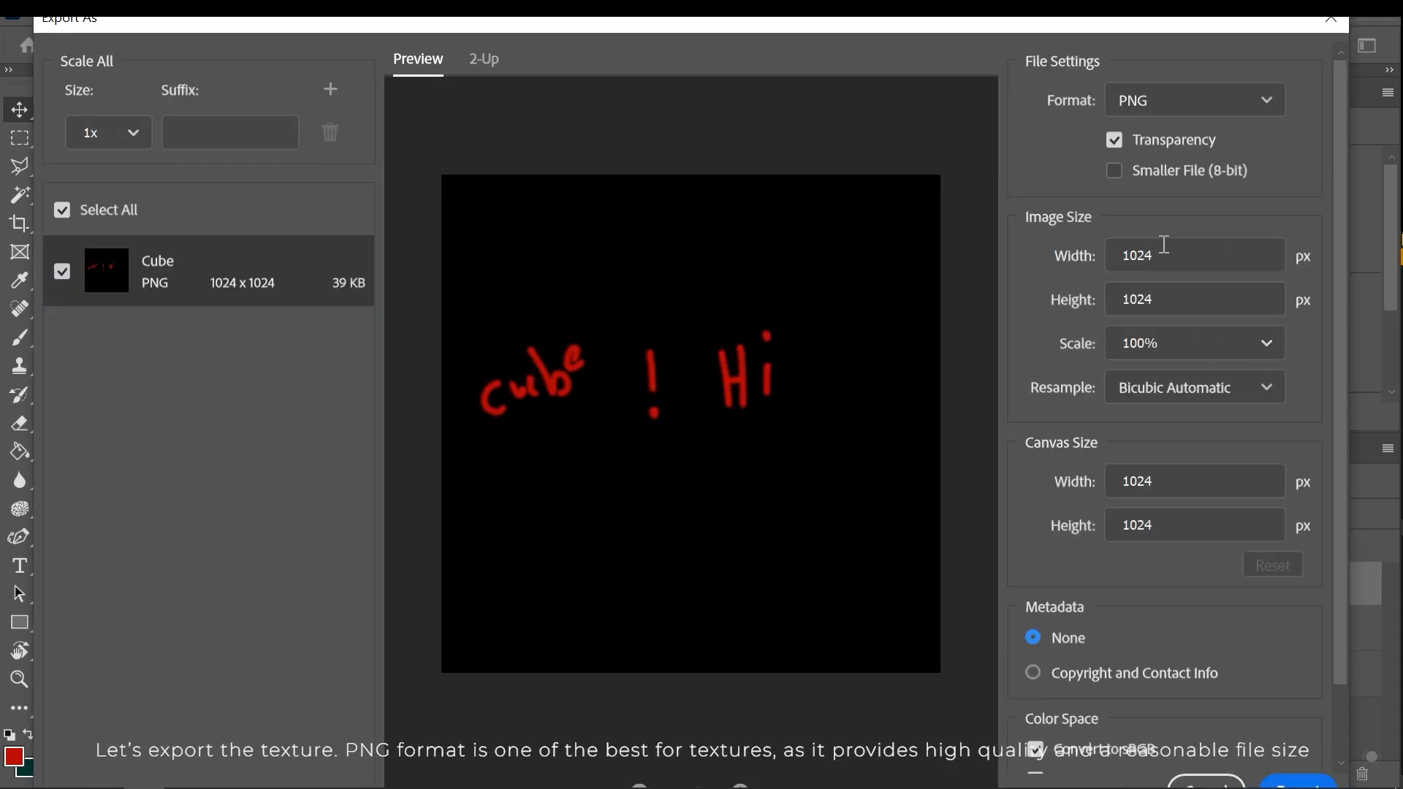
scroll(1217, 380, "down", 2)
scroll(1222, 389, "up", 2)
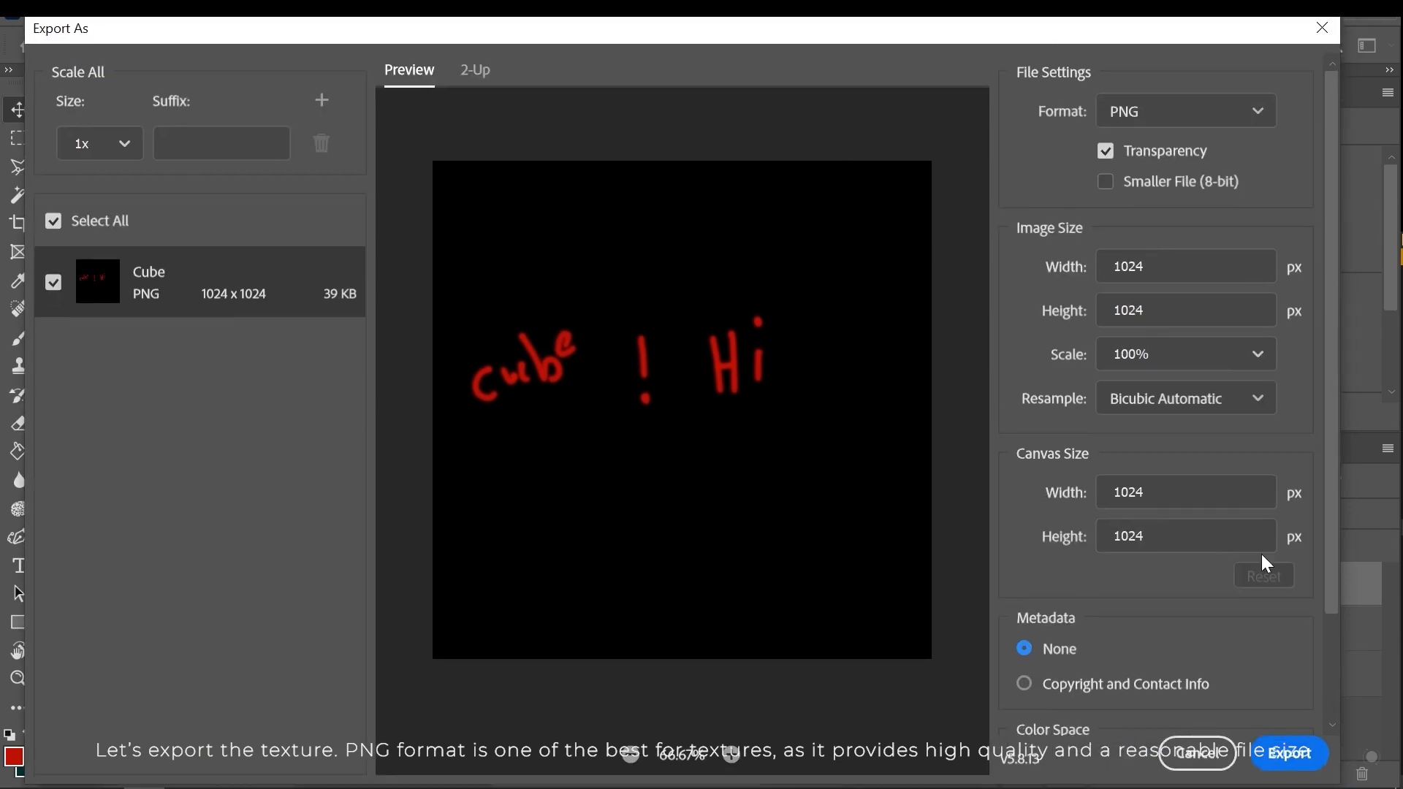
left_click(1291, 753)
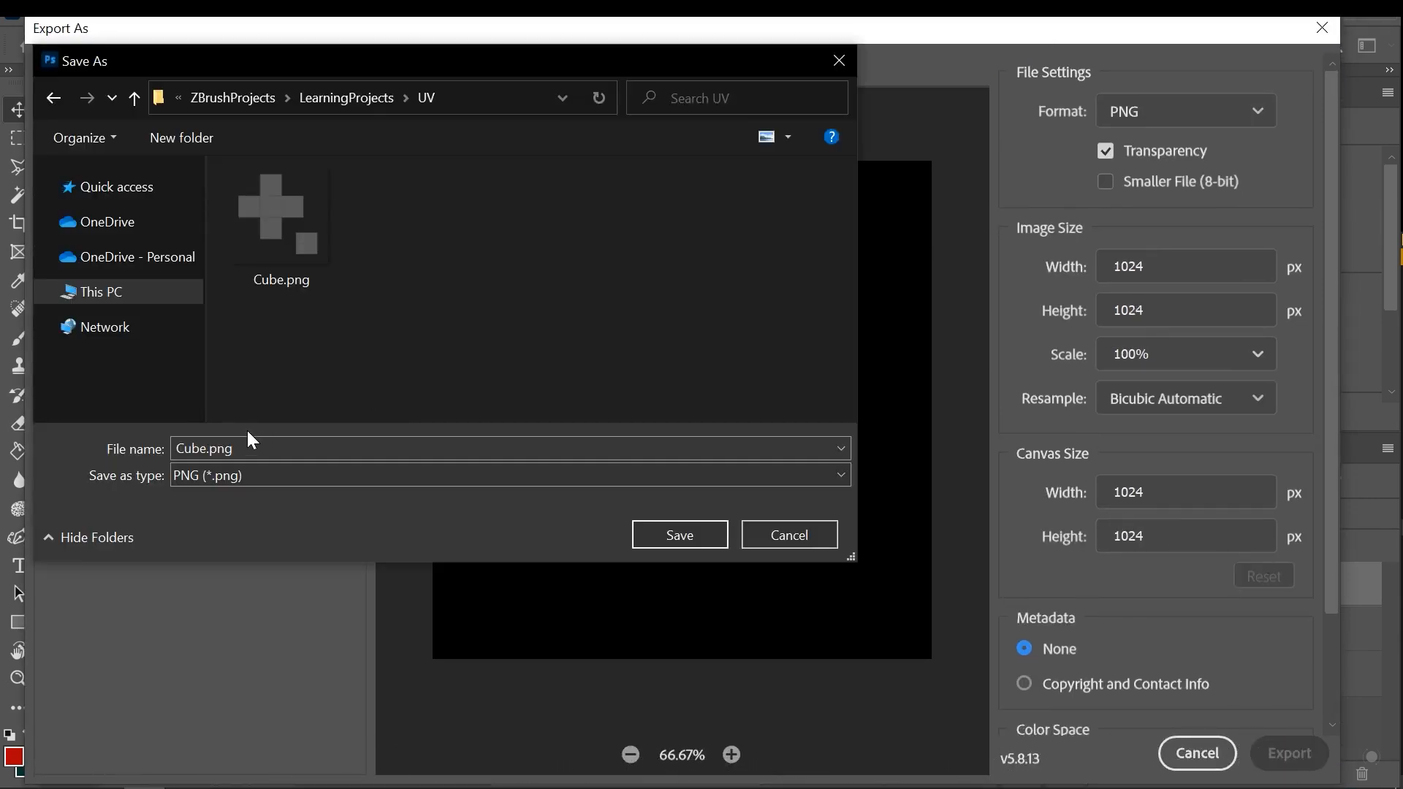
double_click(285, 221)
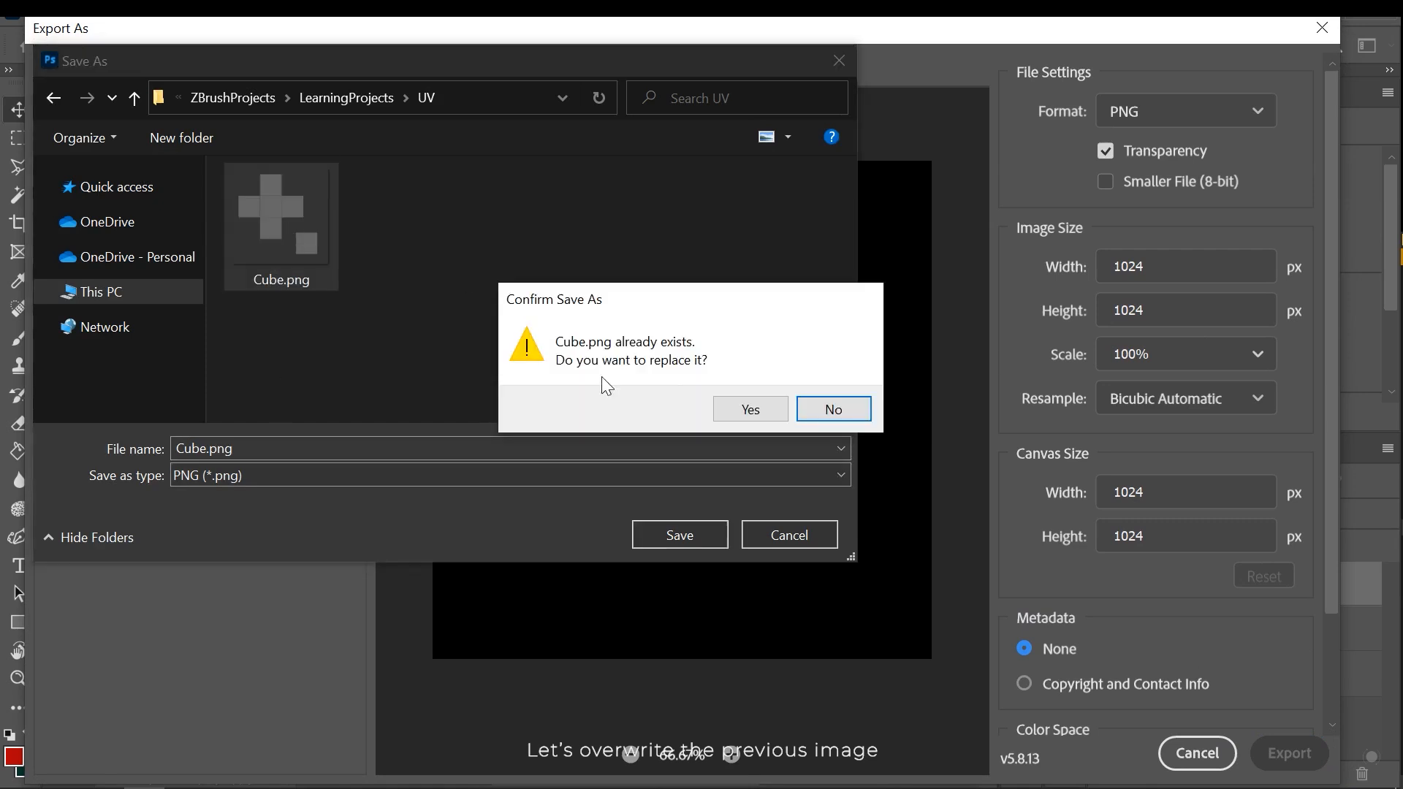
left_click(747, 407)
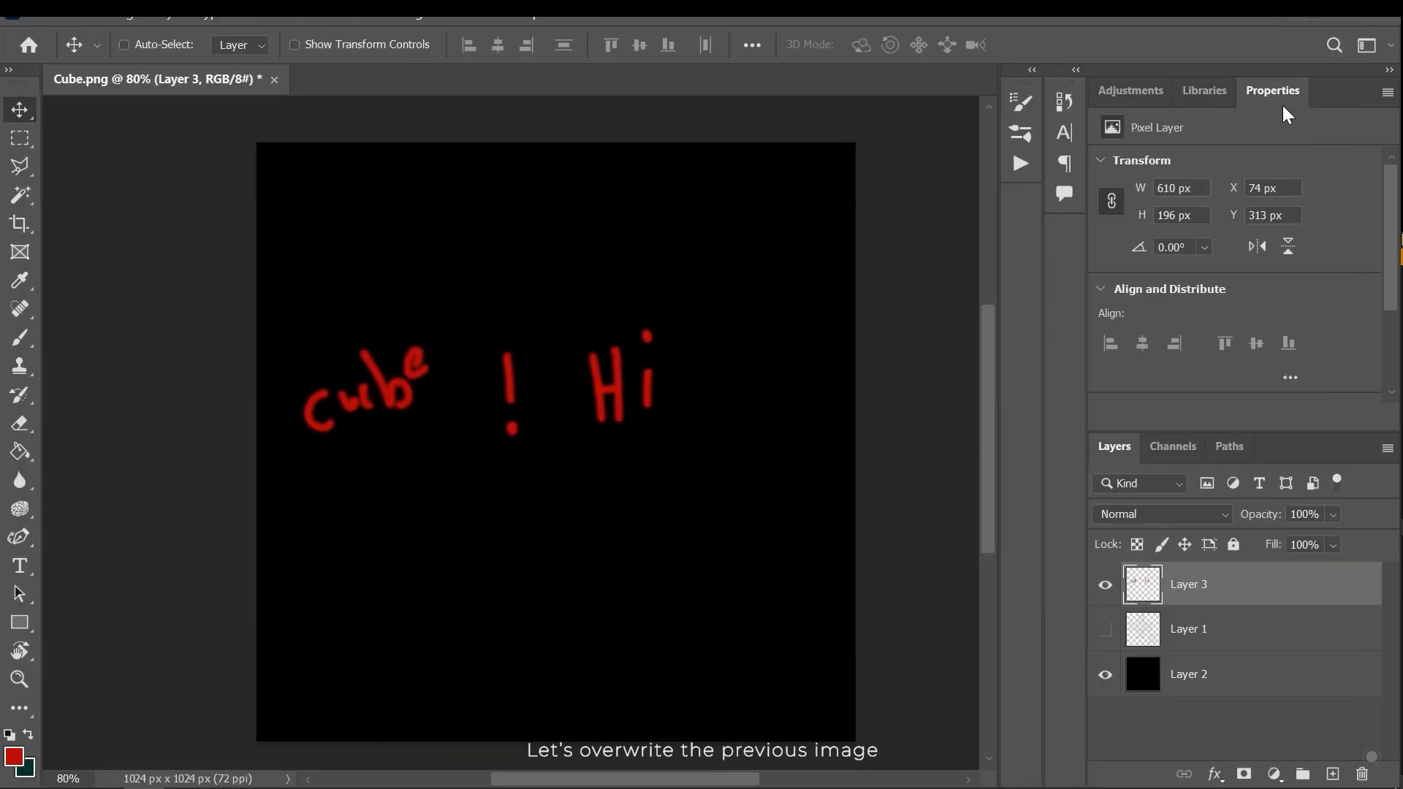
Switch back to Blender, put the cube in Object Mode and deselect it.
left_click(1316, 22)
key("Tab")
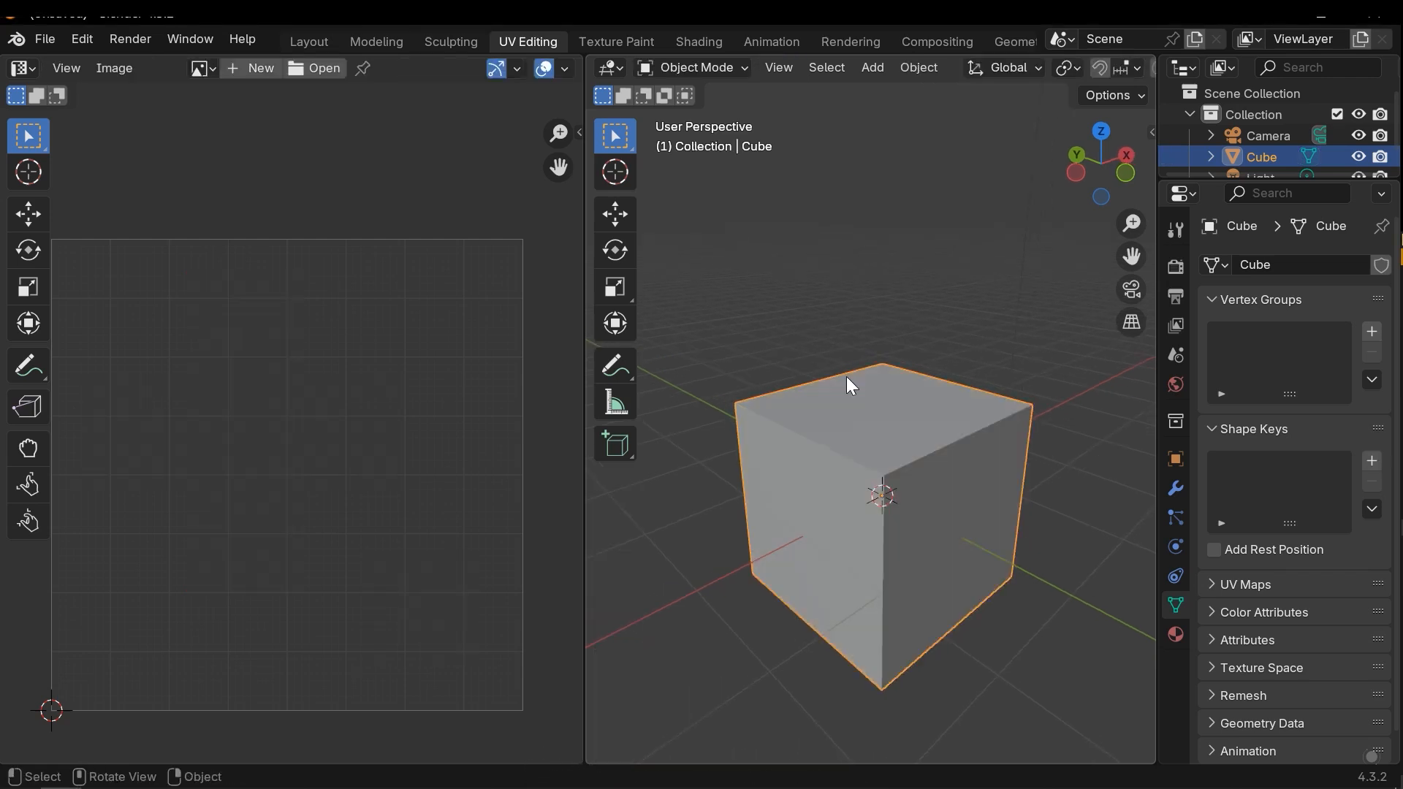
middle_click_drag(900, 393, 864, 372, "shift")
left_click(966, 271)
View the exported Cube.png in the image viewer, close it and select the cube in Blender.
left_click(186, 788)
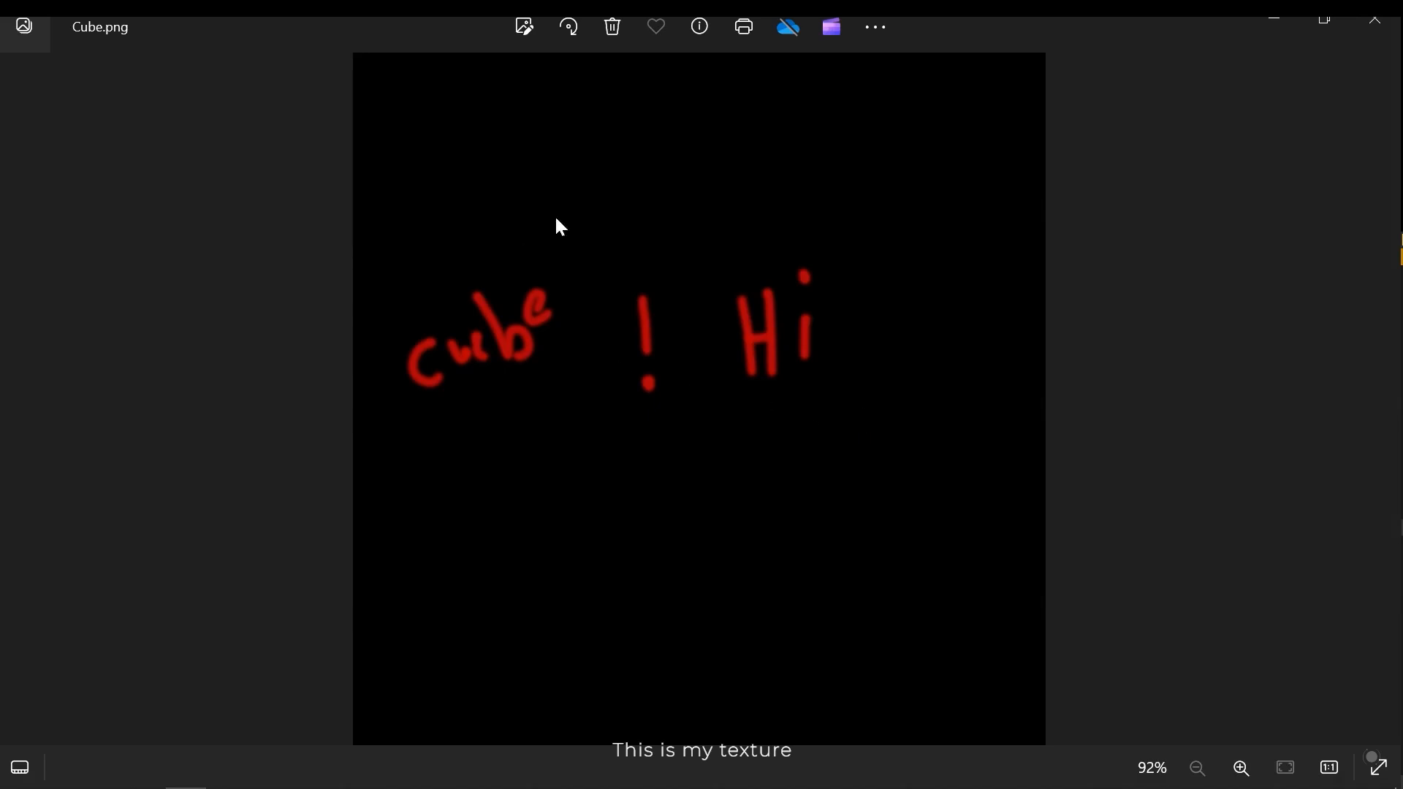
left_click(1375, 22)
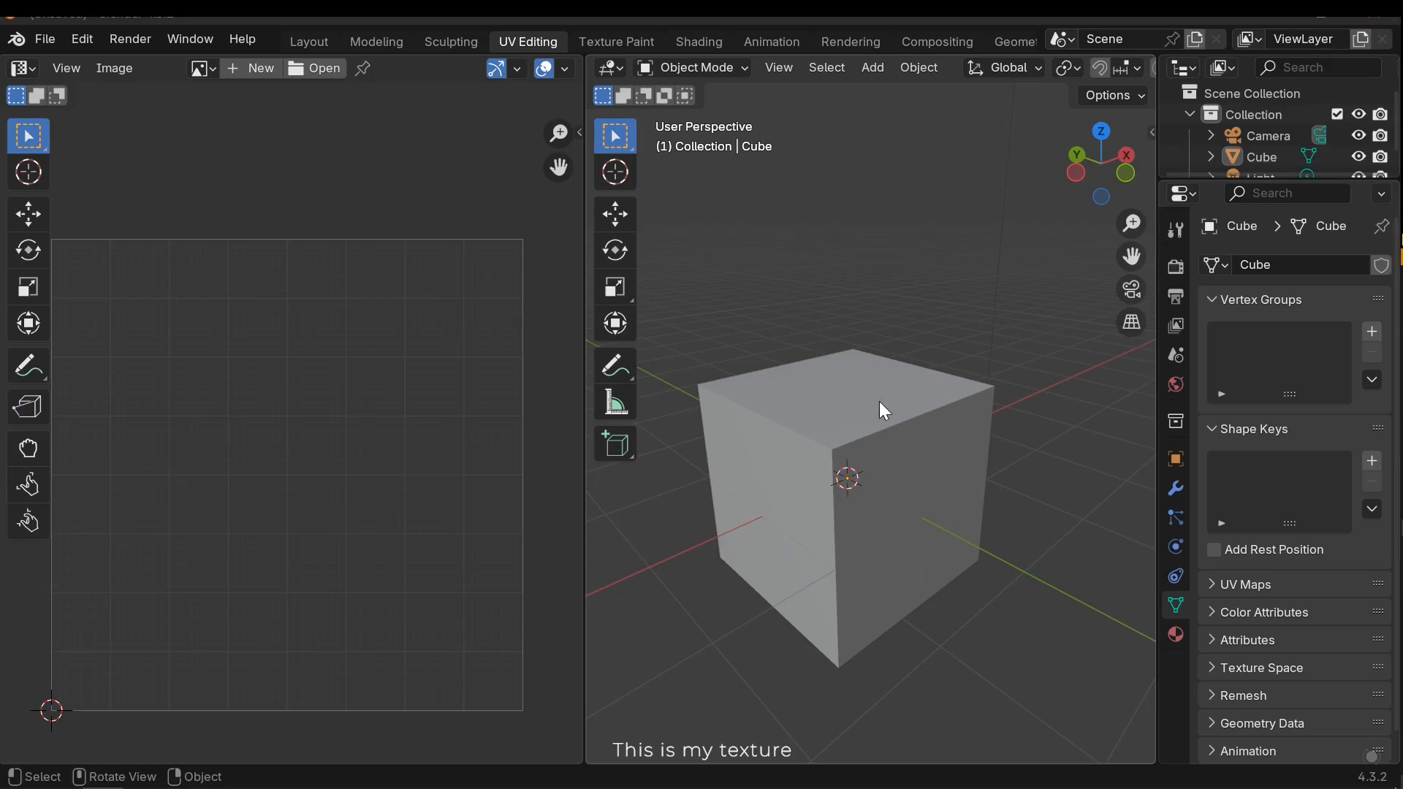
middle_click_drag(824, 374, 800, 373)
left_click(799, 373)
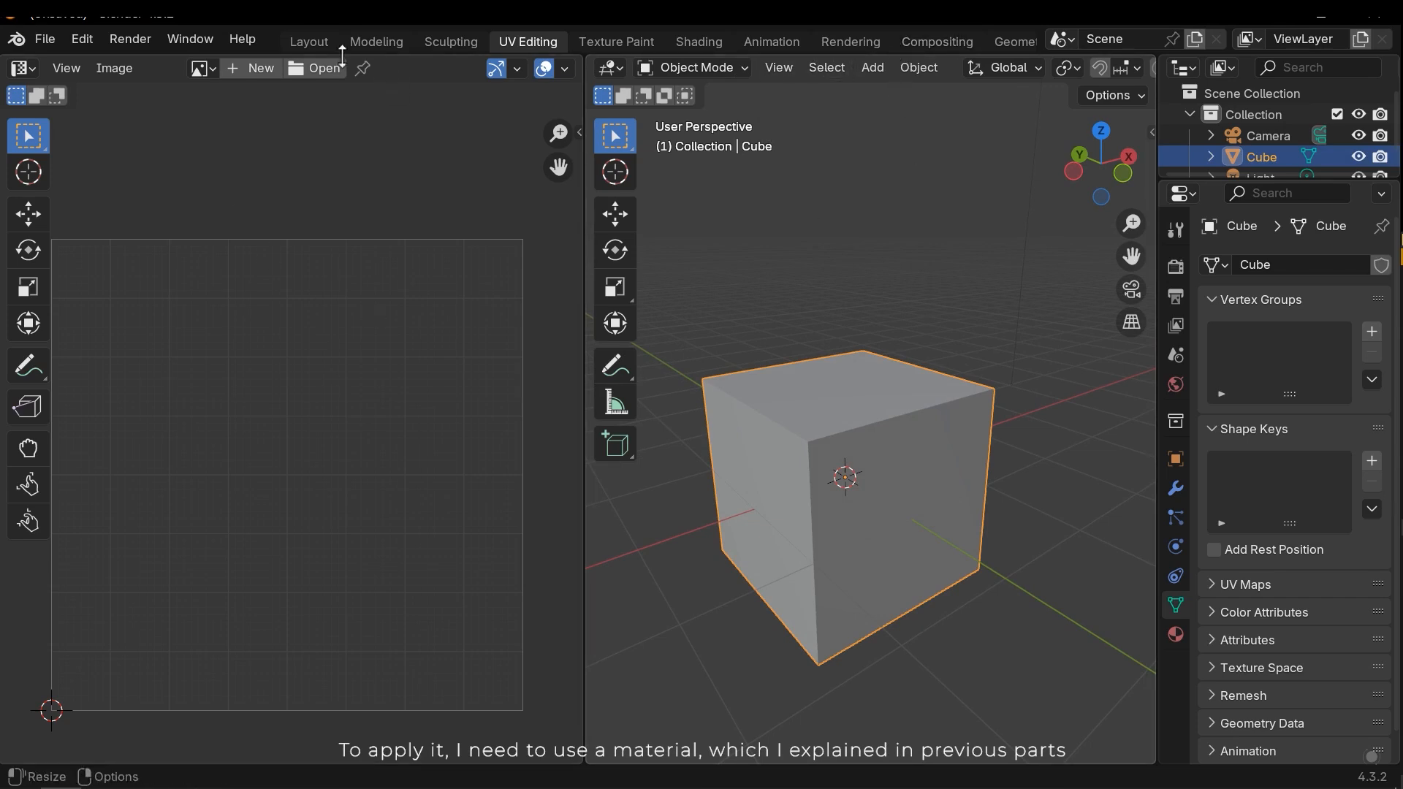
In the Layout workspace, replace the timeline with an enlarged Shader Editor showing the cube's material nodes.
left_click(305, 42)
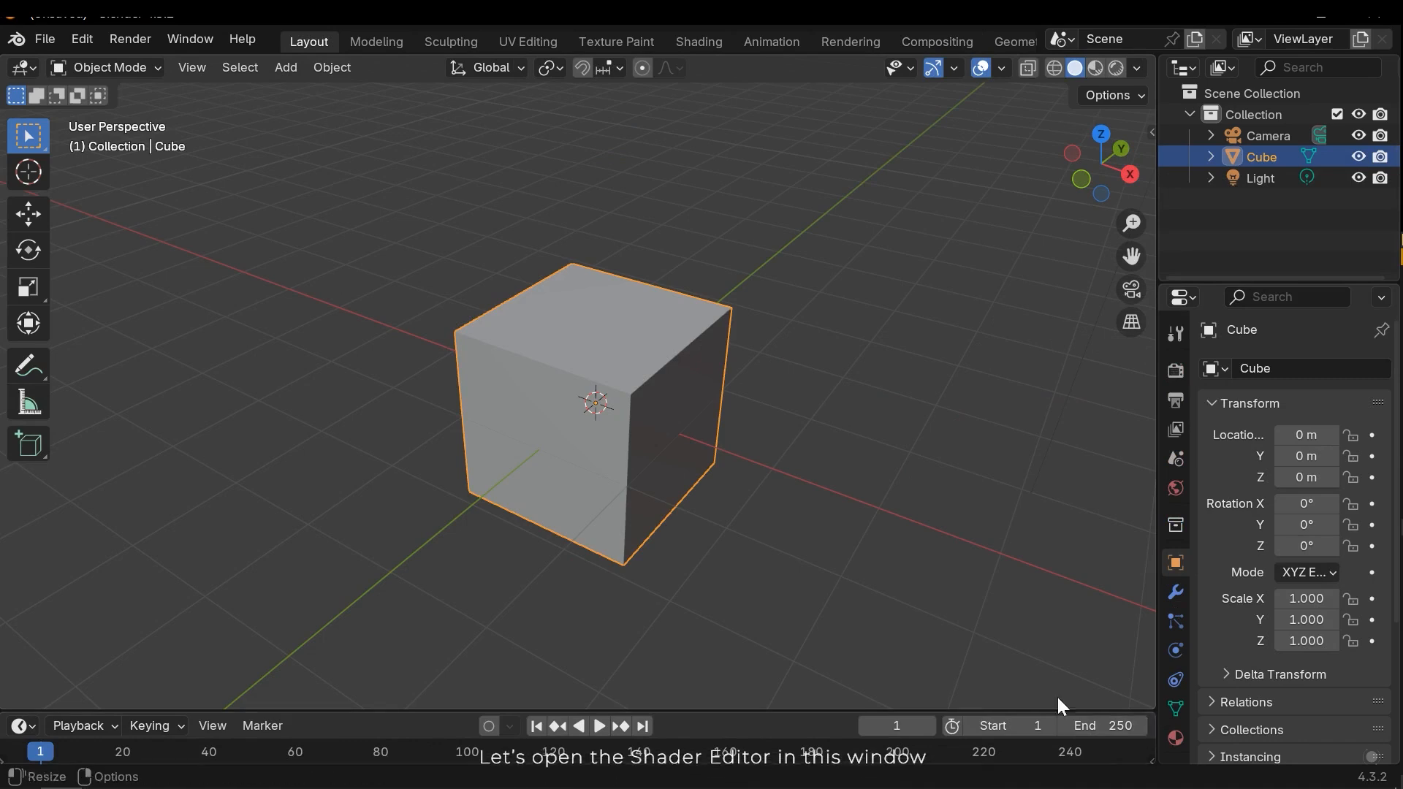
left_click_drag(654, 708, 702, 555)
left_click(22, 564)
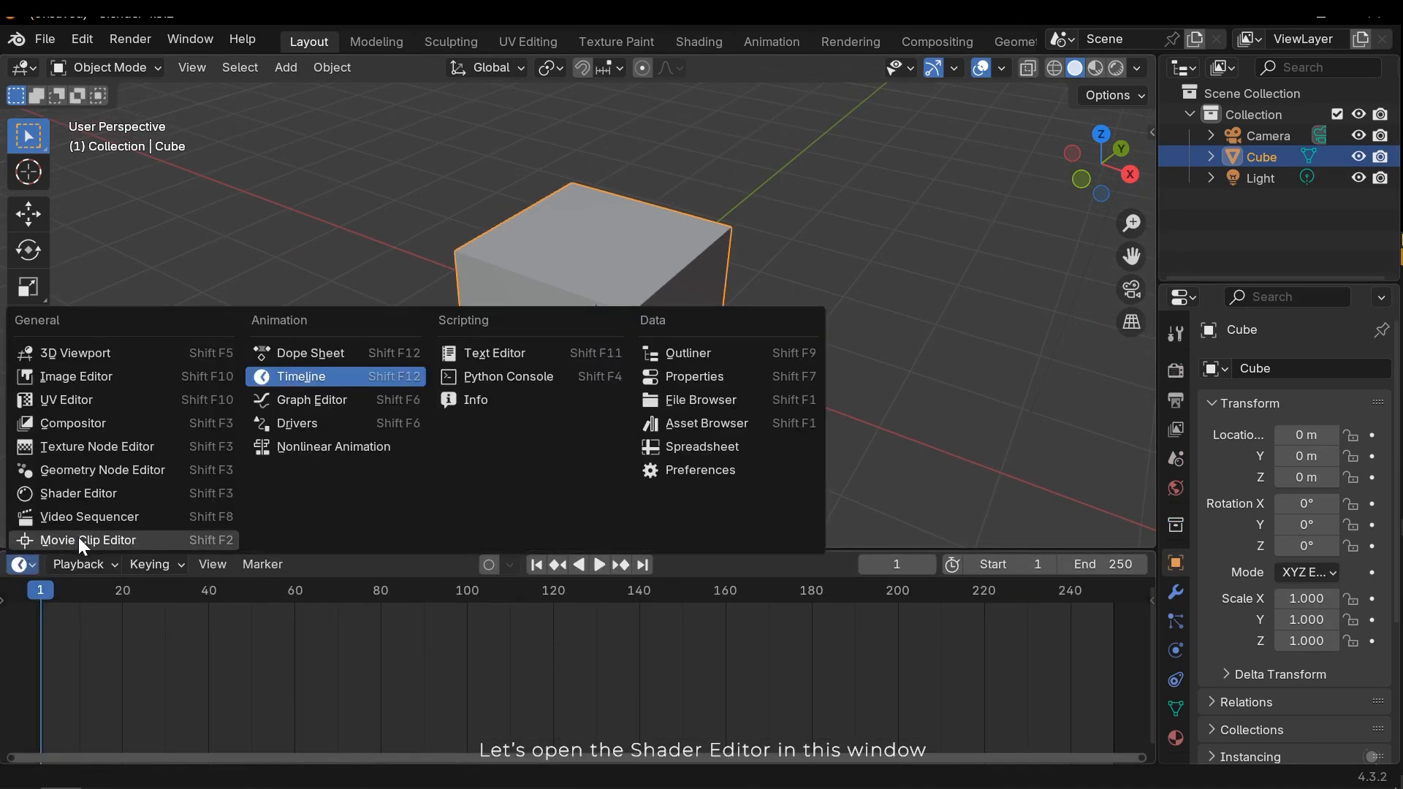
left_click(73, 492)
left_click_drag(437, 545, 454, 489)
key("Home")
scroll(592, 635, "up", 2)
middle_click_drag(611, 636, 360, 636)
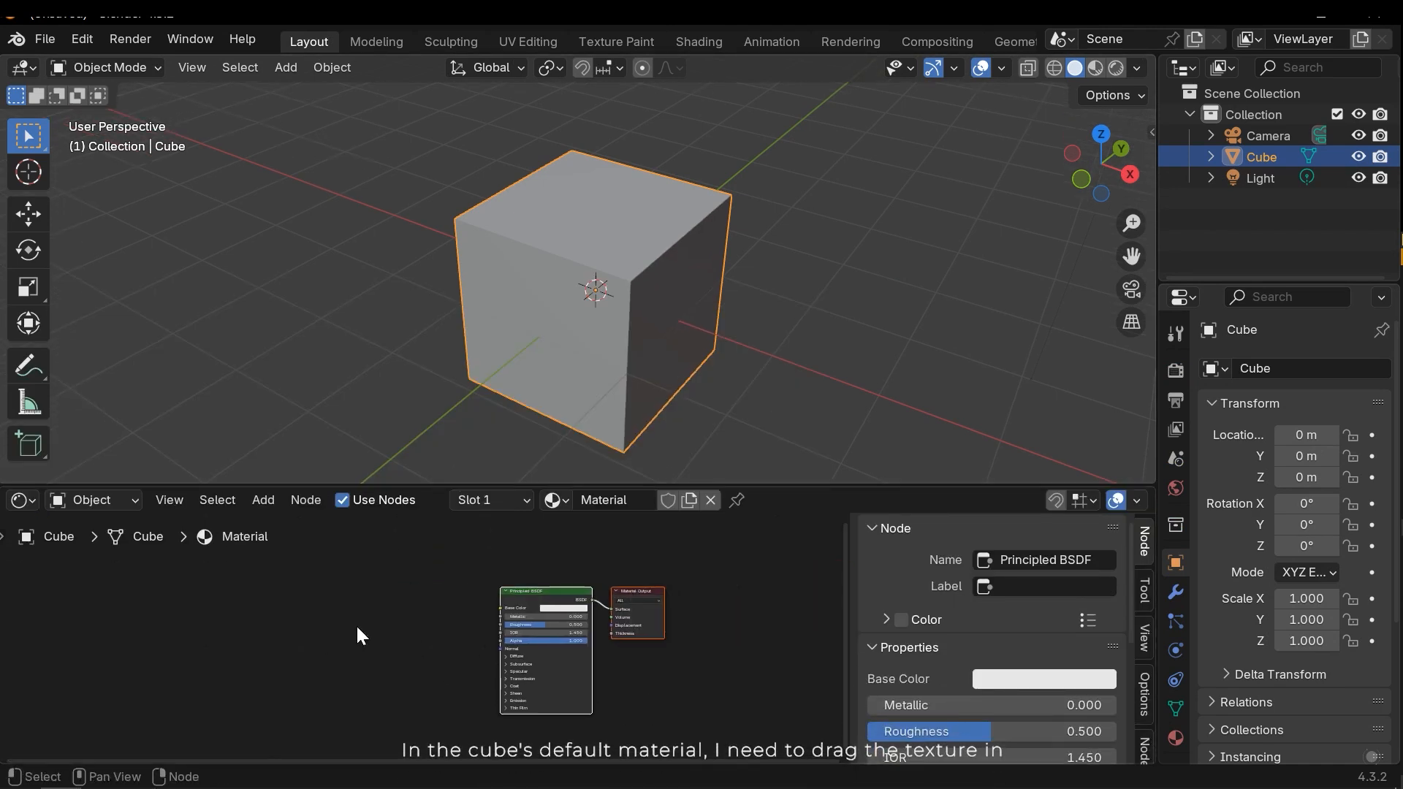
Add Cube.png to the cube's material as an image texture and connect its Color output to the Principled BSDF's Base Color.
left_click_drag(292, 786, 351, 576)
scroll(418, 616, "up", 1)
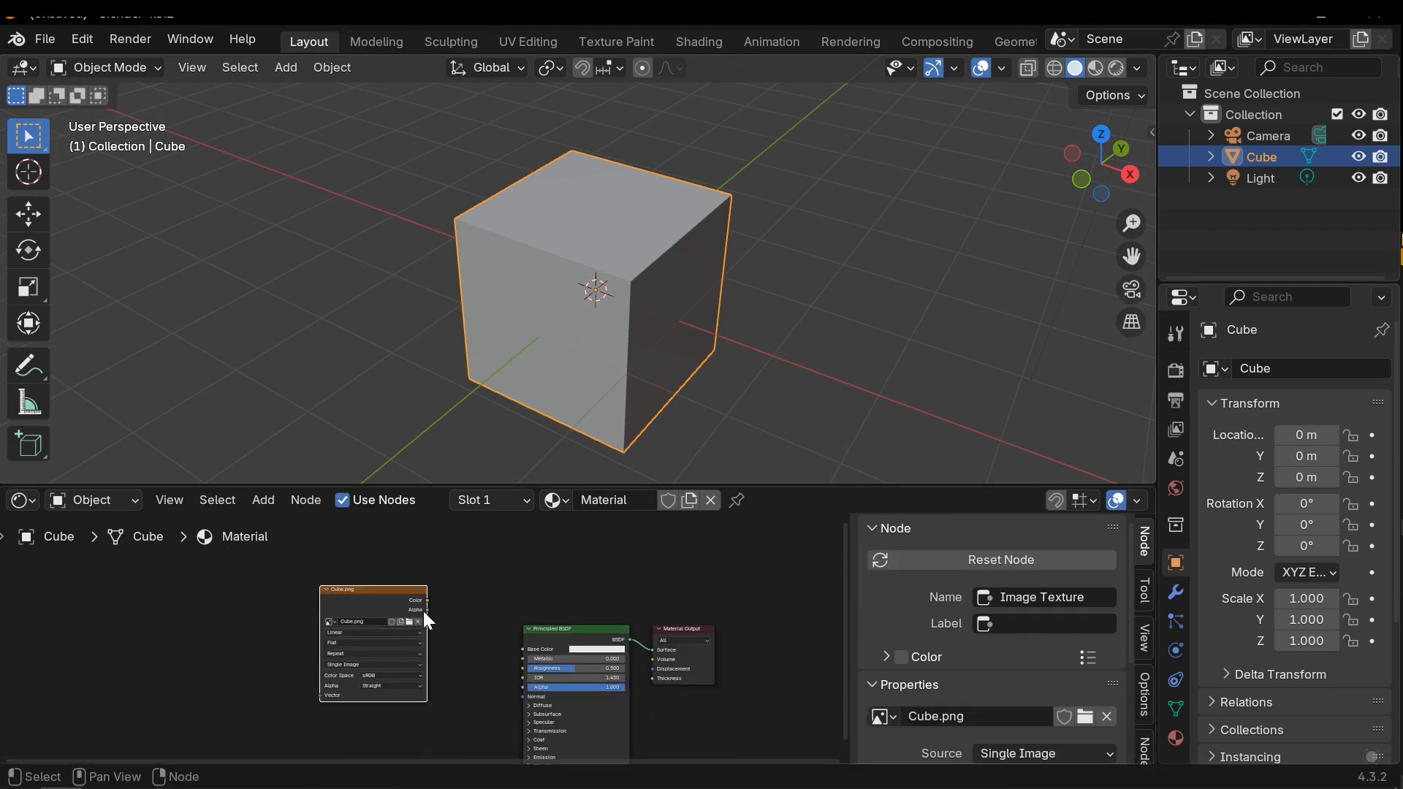
scroll(394, 607, "up", 1)
left_click_drag(428, 594, 537, 650)
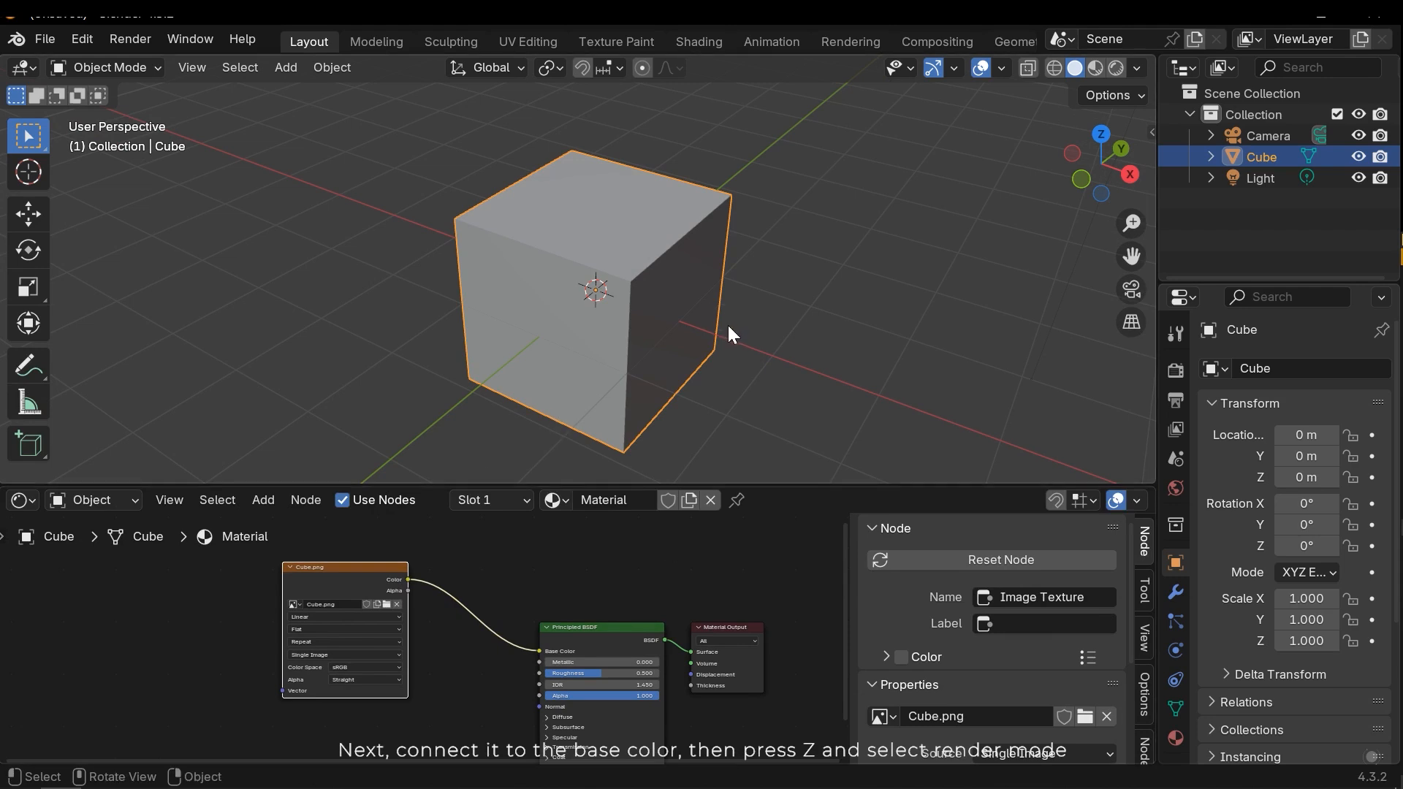
Show the viewport in Rendered shading, deselect the cube and inspect the texture on its faces.
mouse_move(725, 322)
middle_mouse_down()
mouse_move(684, 368)
mouse_move(663, 354)
middle_mouse_up()
key("z")
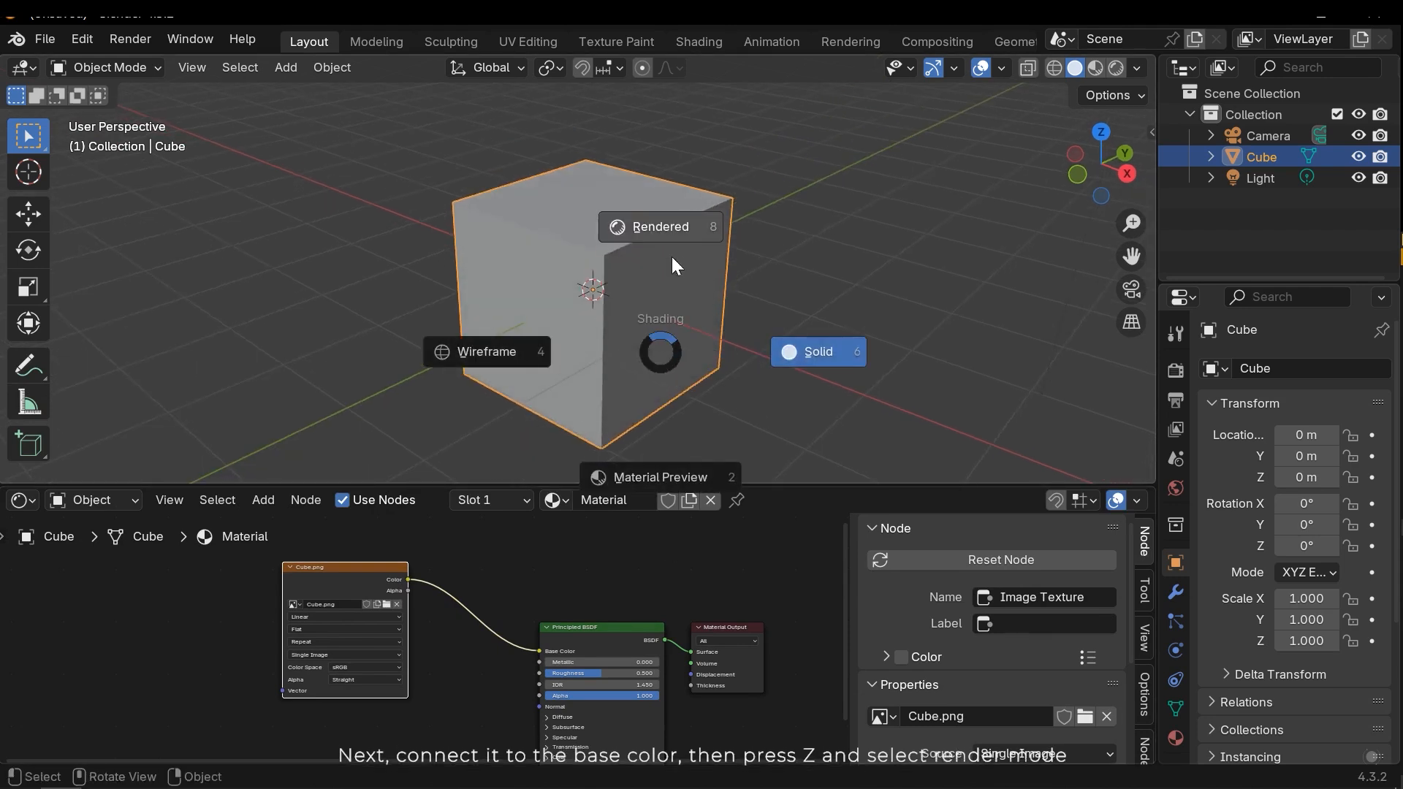
left_click(684, 267)
middle_click_drag(725, 273, 367, 383)
middle_click_drag(634, 291, 664, 327, "shift")
key("alt+a")
scroll(620, 305, "up", 2)
mouse_move(535, 321)
middle_mouse_down()
mouse_move(614, 263)
mouse_move(577, 226)
mouse_move(658, 282)
mouse_move(607, 222)
mouse_move(648, 222)
mouse_move(611, 270)
middle_mouse_up()
Inspect the textured cube in Material Preview shading and return the viewport to Solid shading.
key("z")
left_click(606, 381)
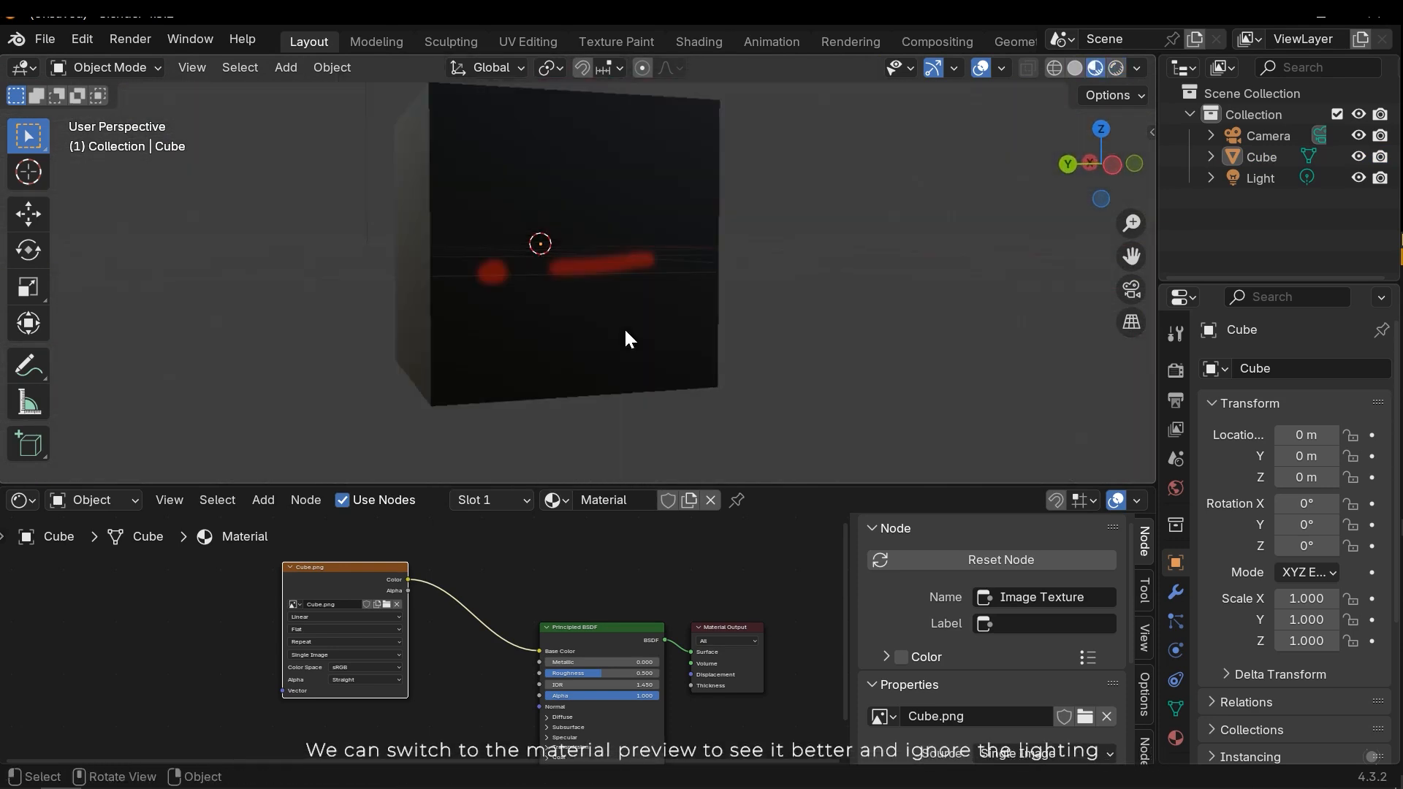
mouse_move(624, 326)
middle_mouse_down()
mouse_move(641, 420)
mouse_move(640, 306)
mouse_move(577, 106)
mouse_move(581, 234)
mouse_move(657, 226)
middle_mouse_up()
key("z")
left_click(760, 227)
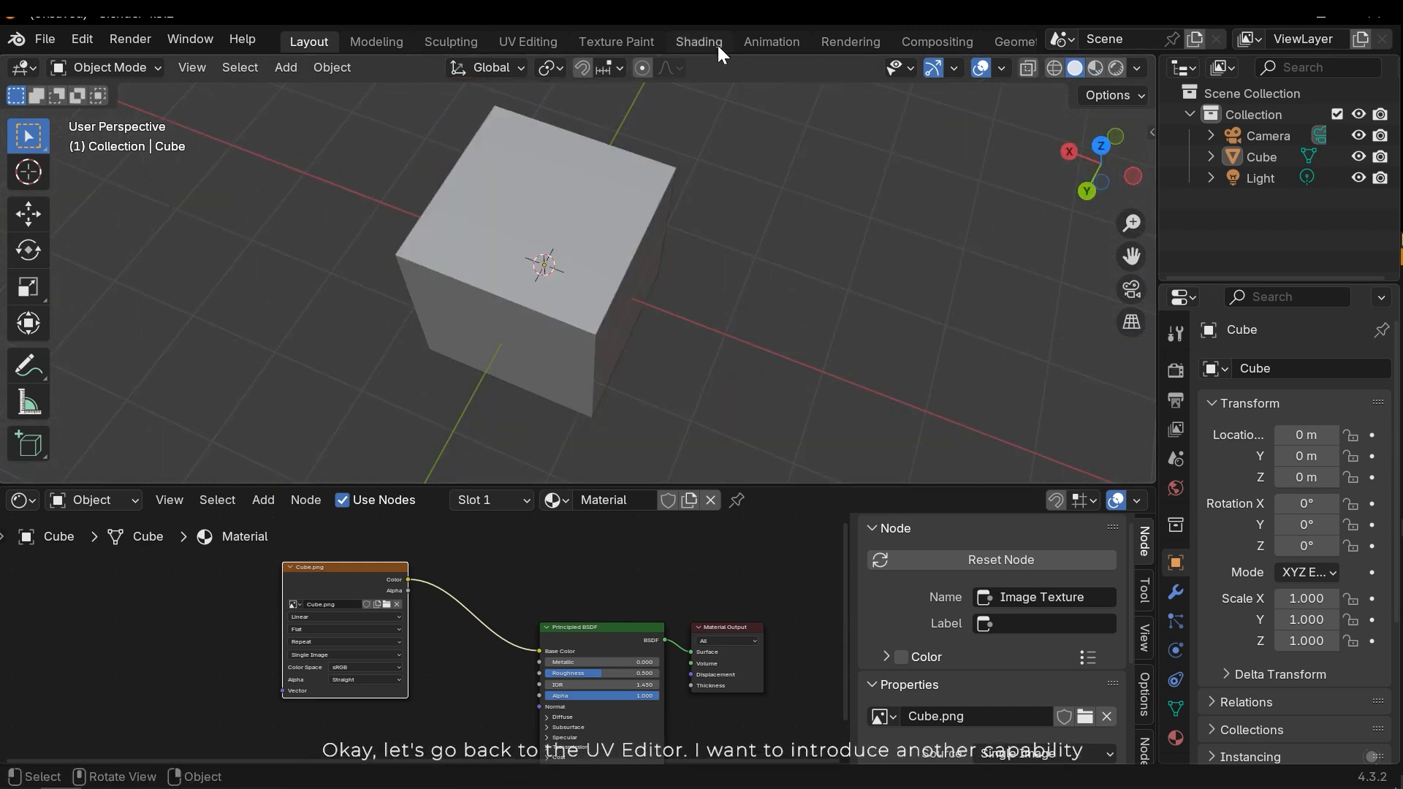
Return to the UV Editing workspace with the cube in Edit Mode, show its whole UV layout and clear the selection.
left_click(515, 44)
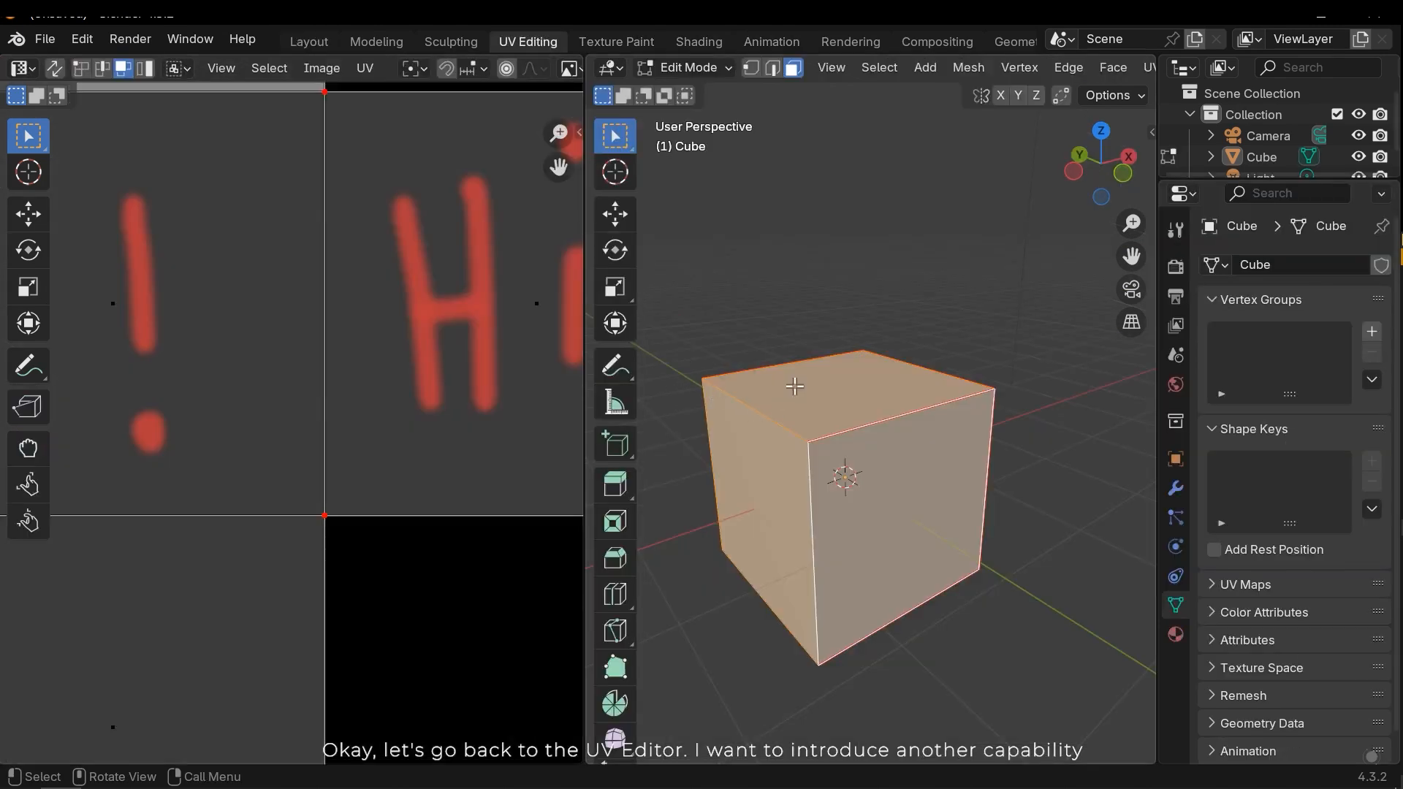
key("Home")
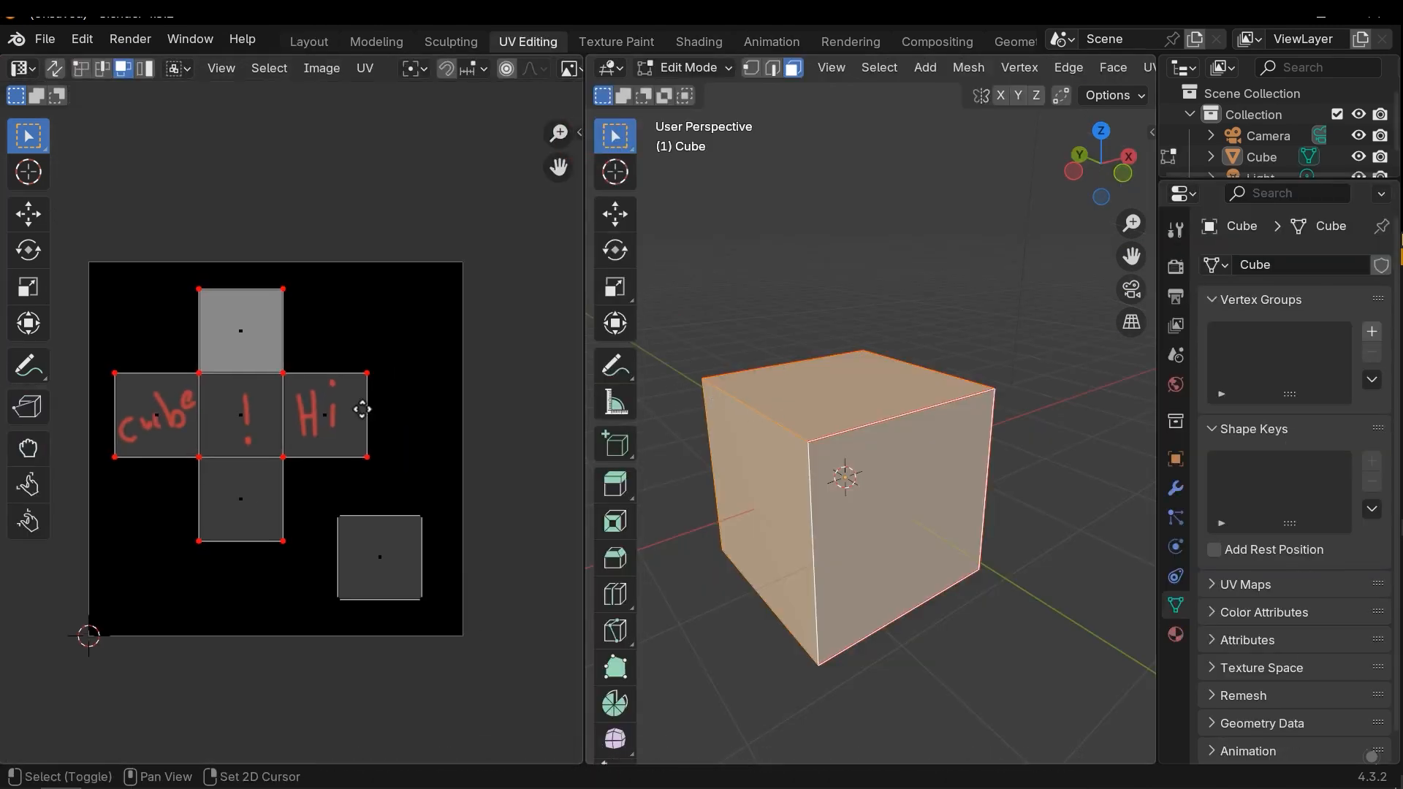
middle_click_drag(829, 437, 833, 505)
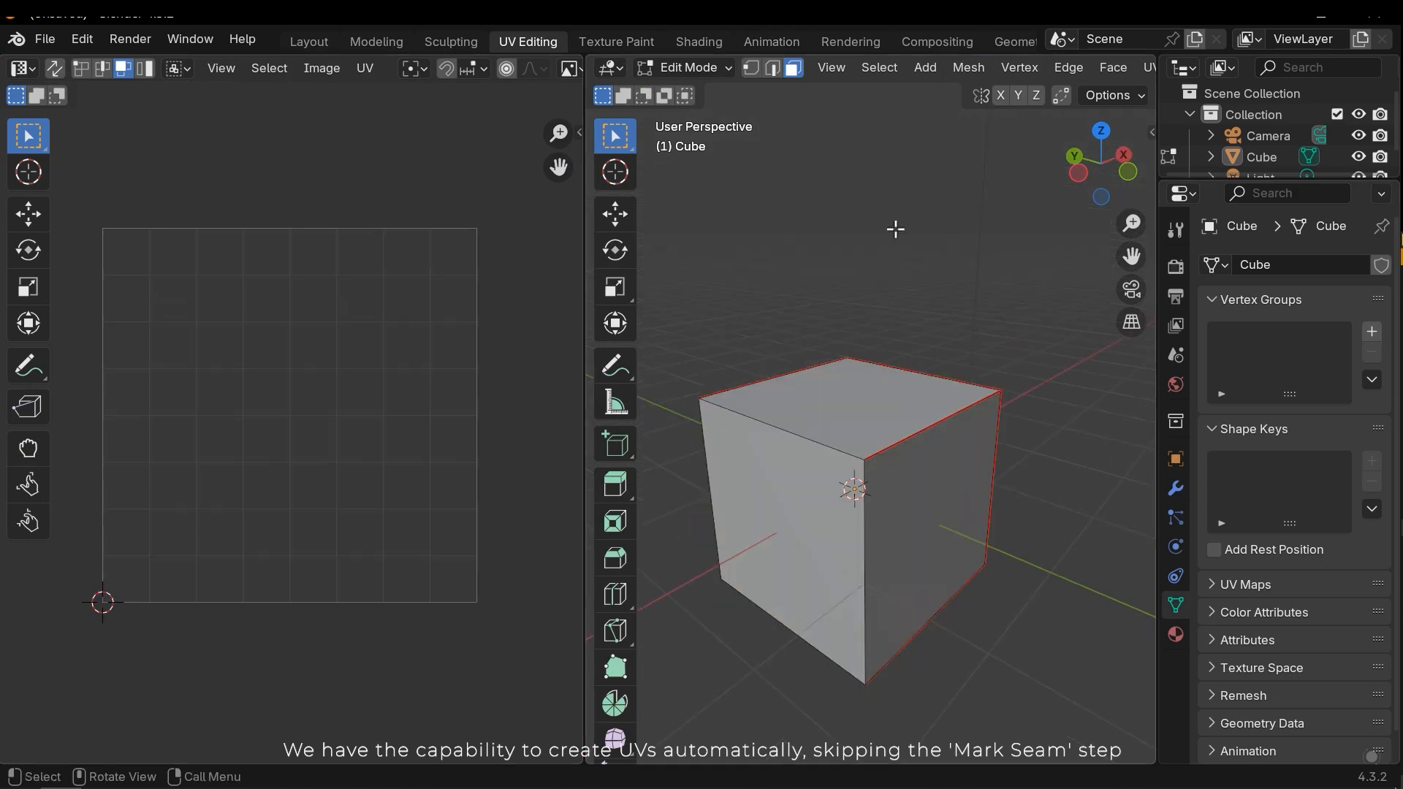
middle_click_drag(879, 308, 839, 392)
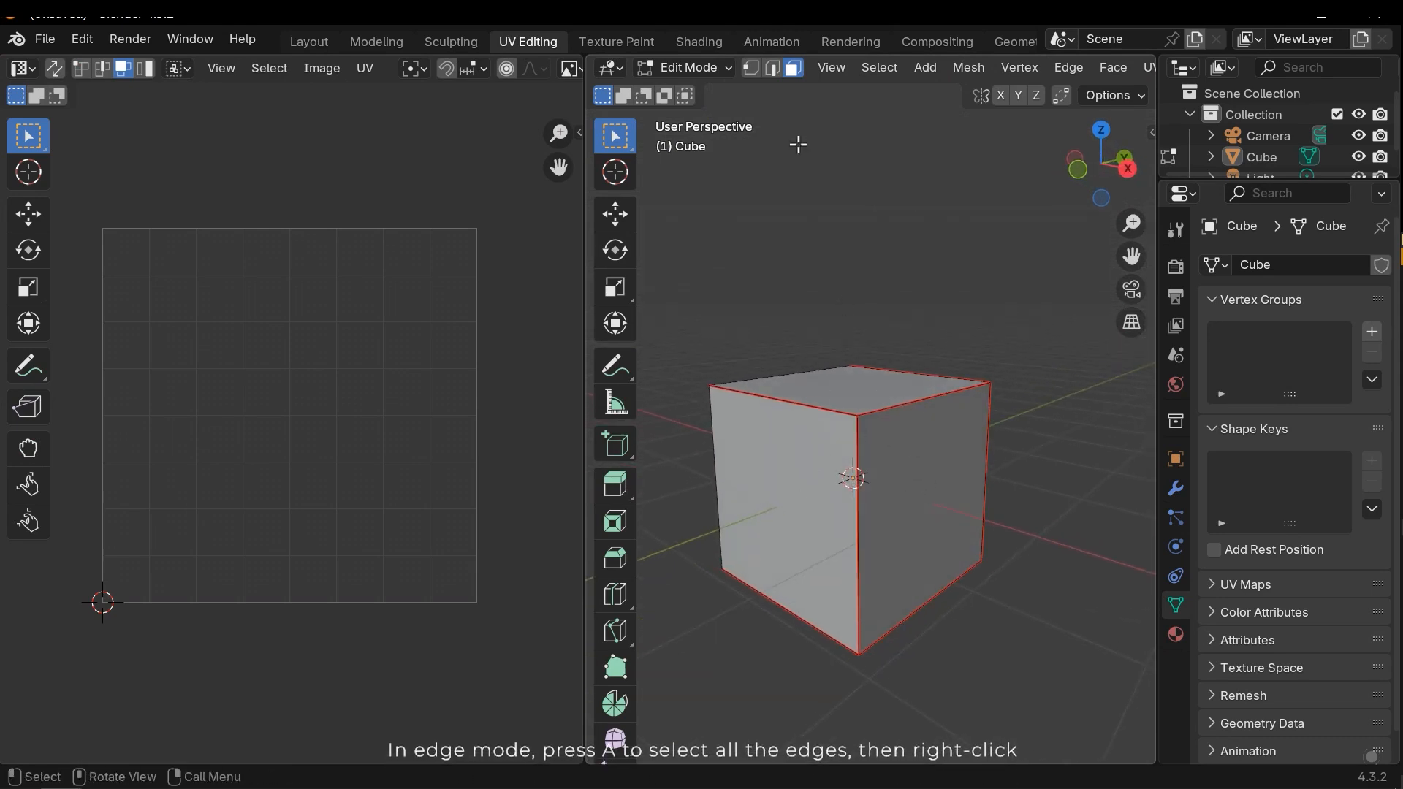
Clear the seams from all edges of the cube and deselect them.
left_click(774, 69)
key("a")
right_click(904, 523)
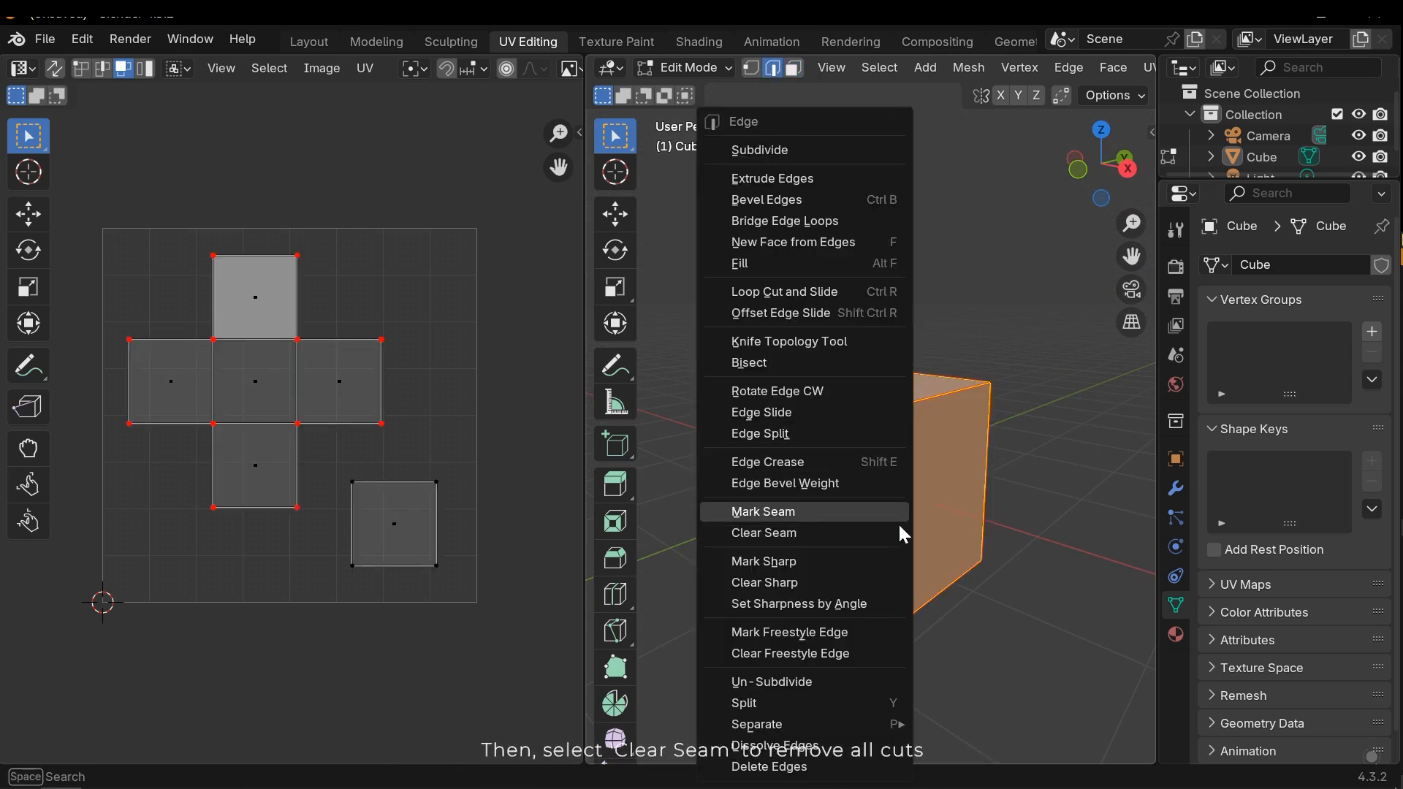
left_click(776, 534)
left_click(901, 320)
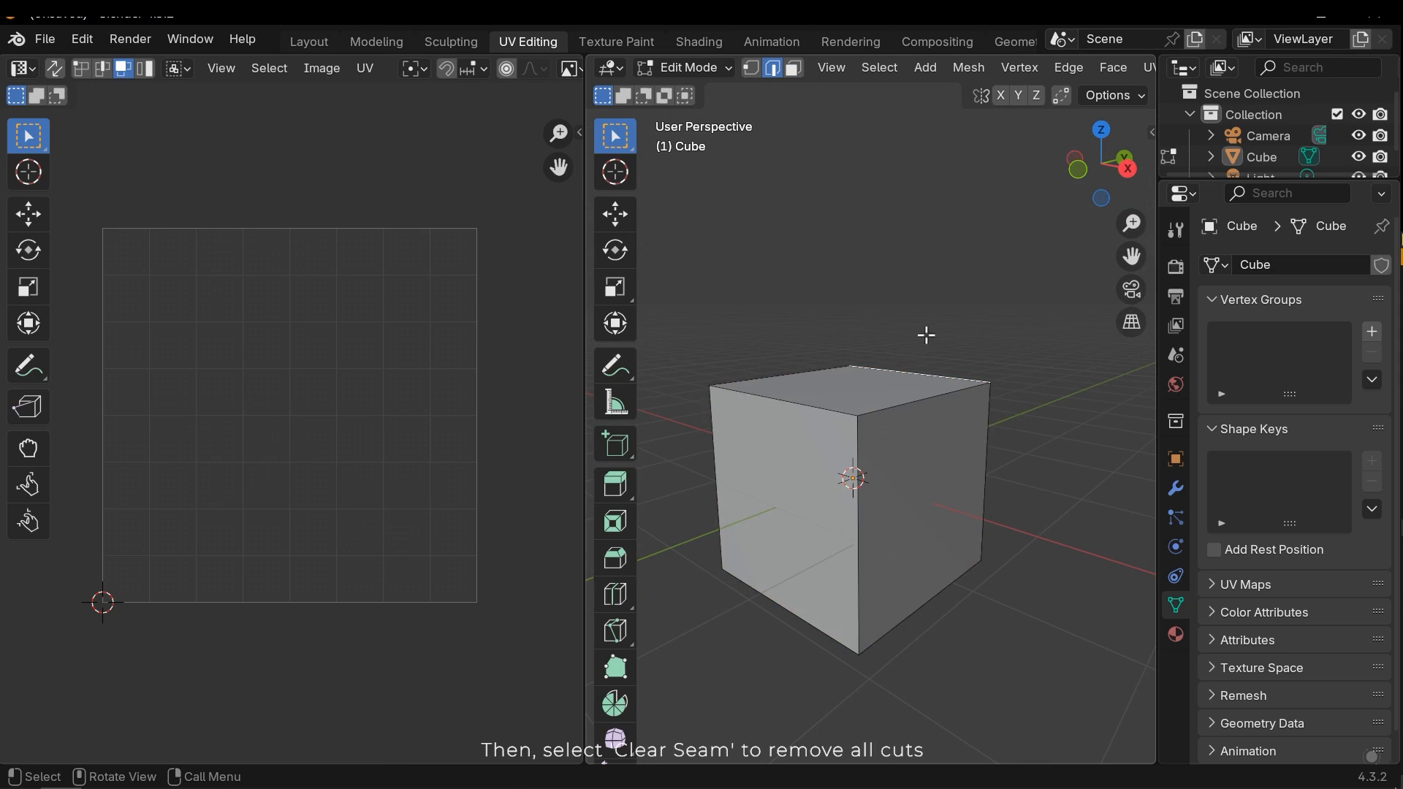
Unwrap all the cube's faces with Smart UV Project, keeping the default options such as the 66° angle limit.
key("3")
key("a")
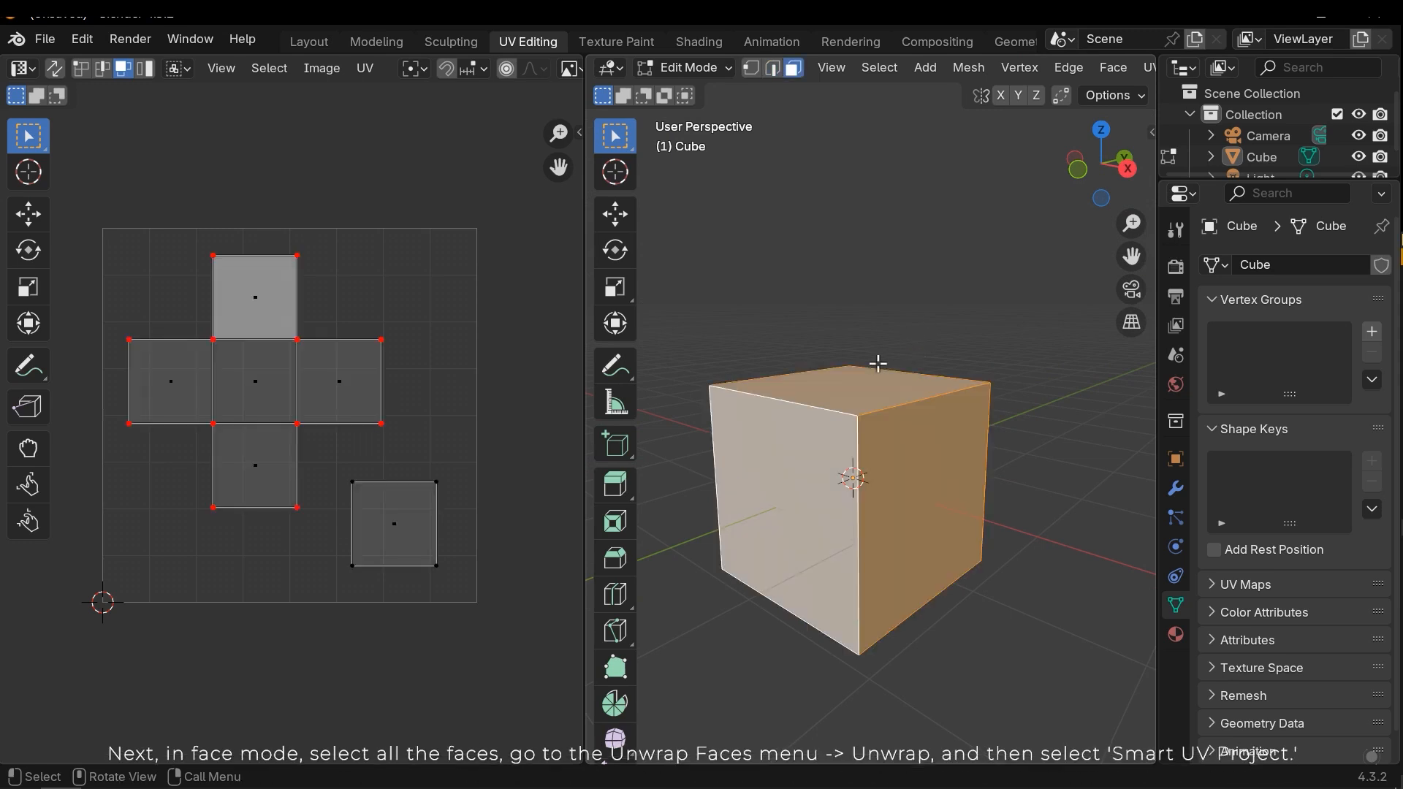
key("ctrl+f")
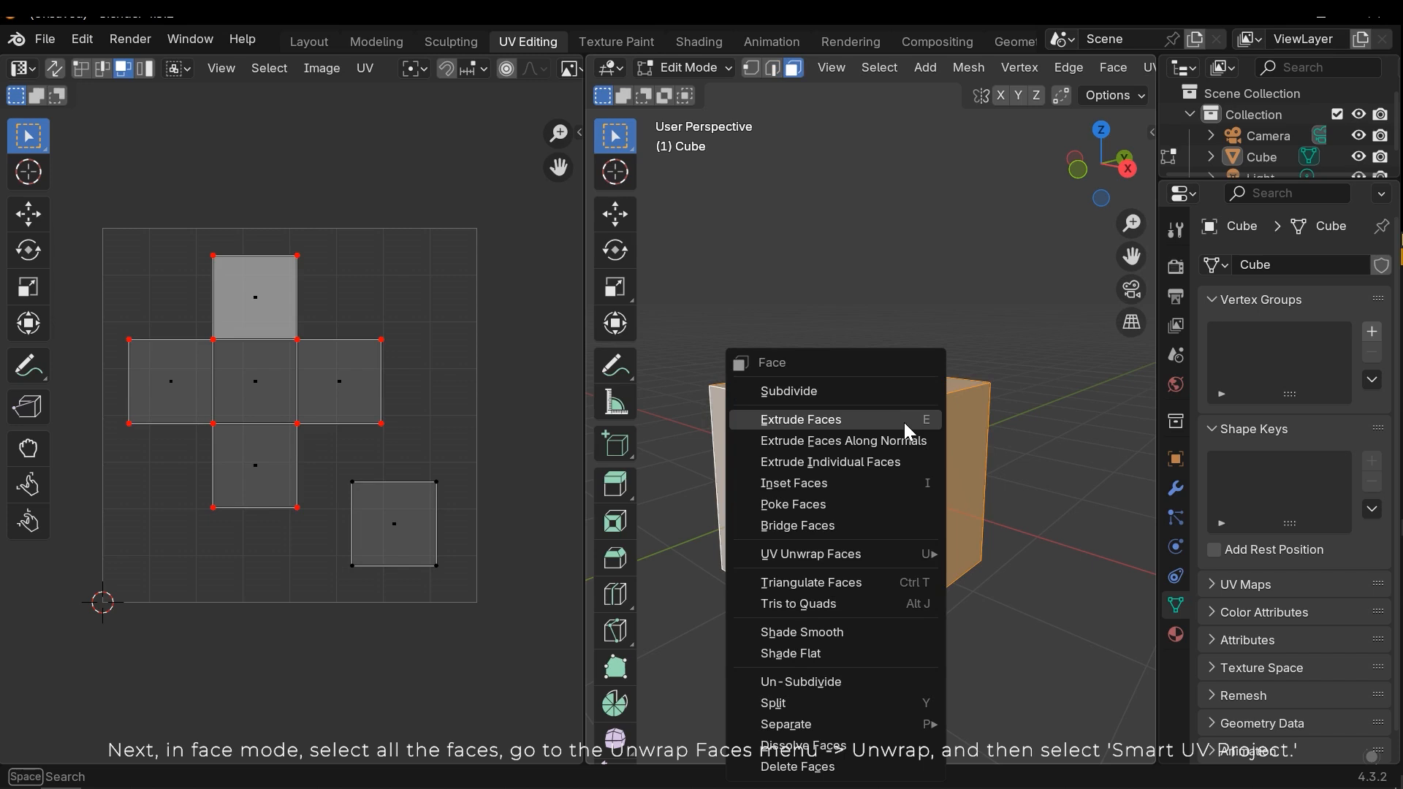
mouse_move(874, 557)
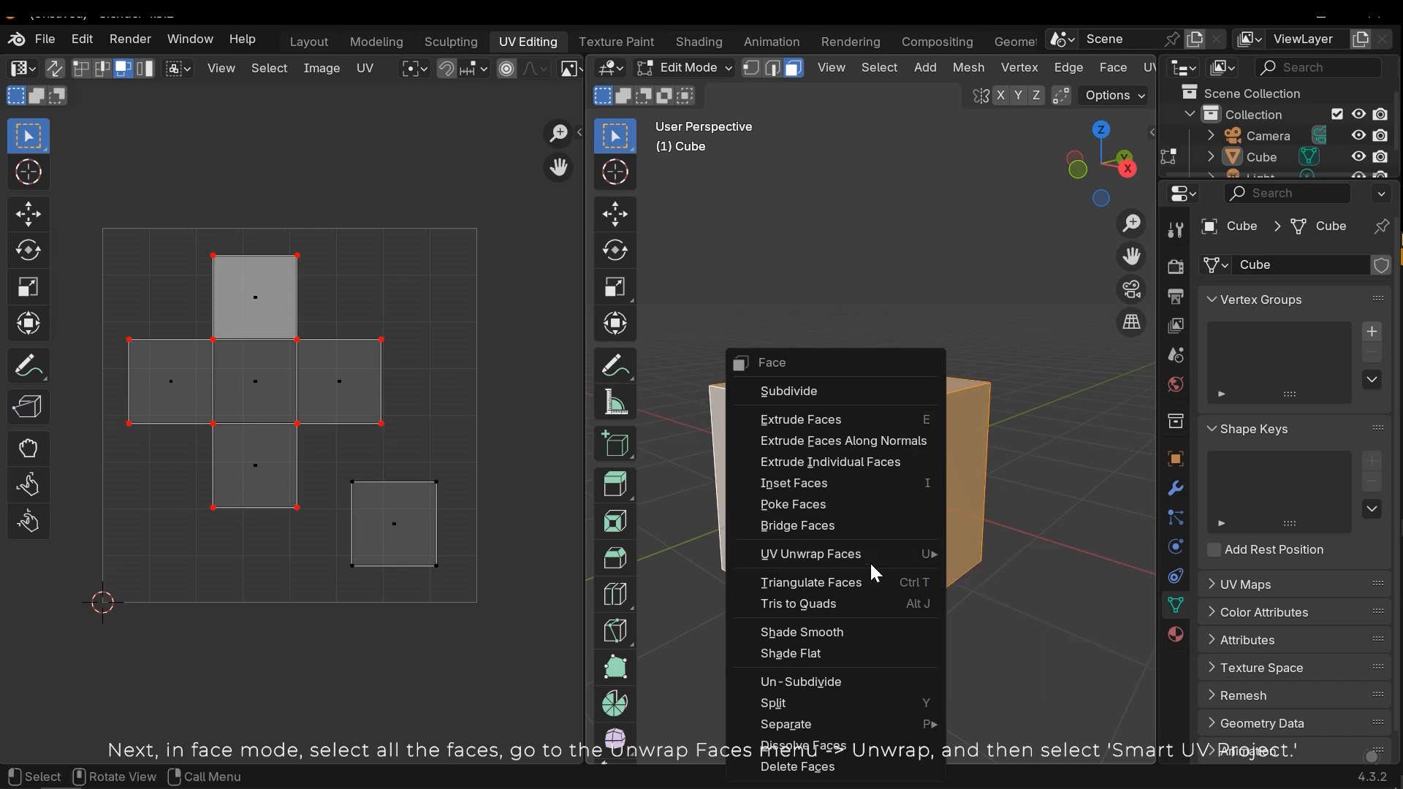
mouse_move(995, 563)
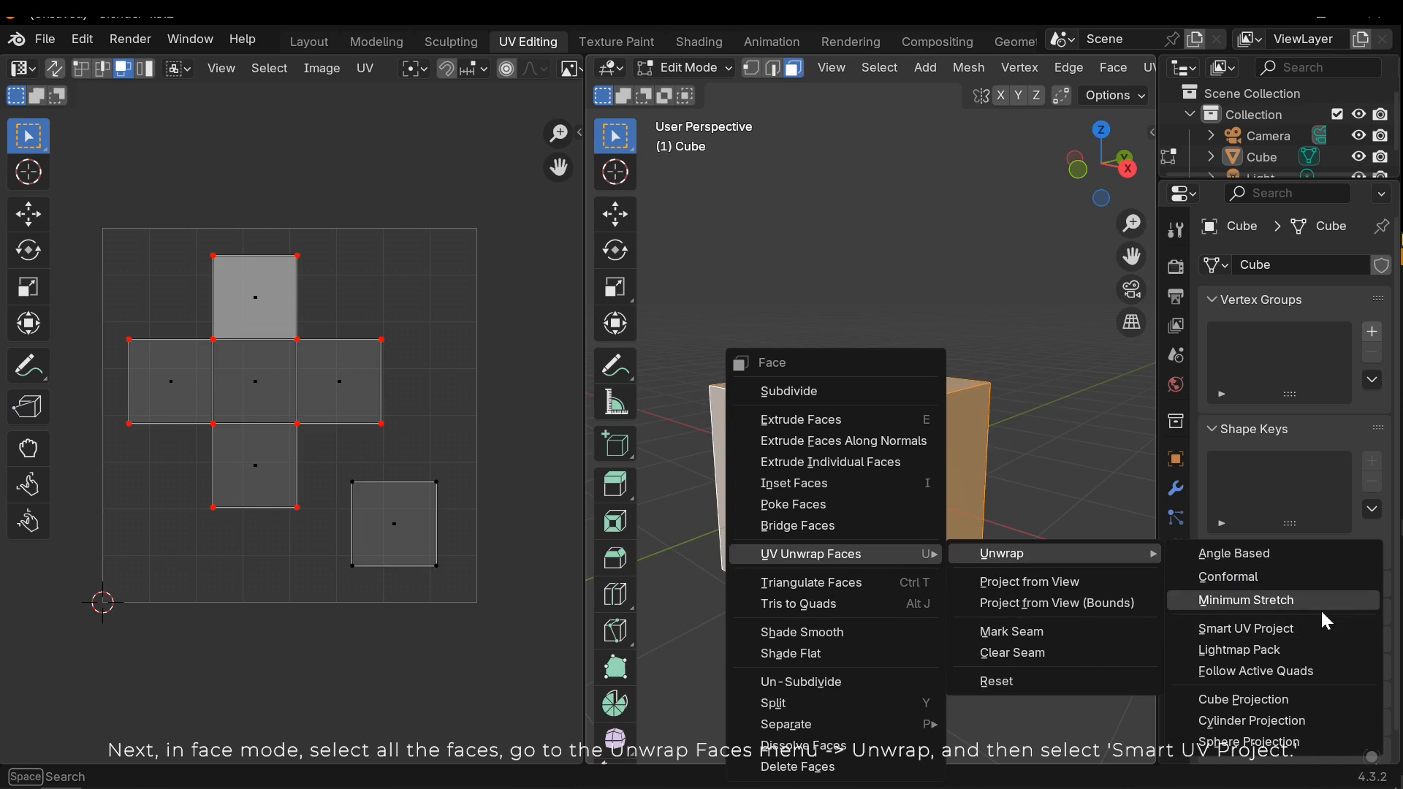
left_click(1242, 629)
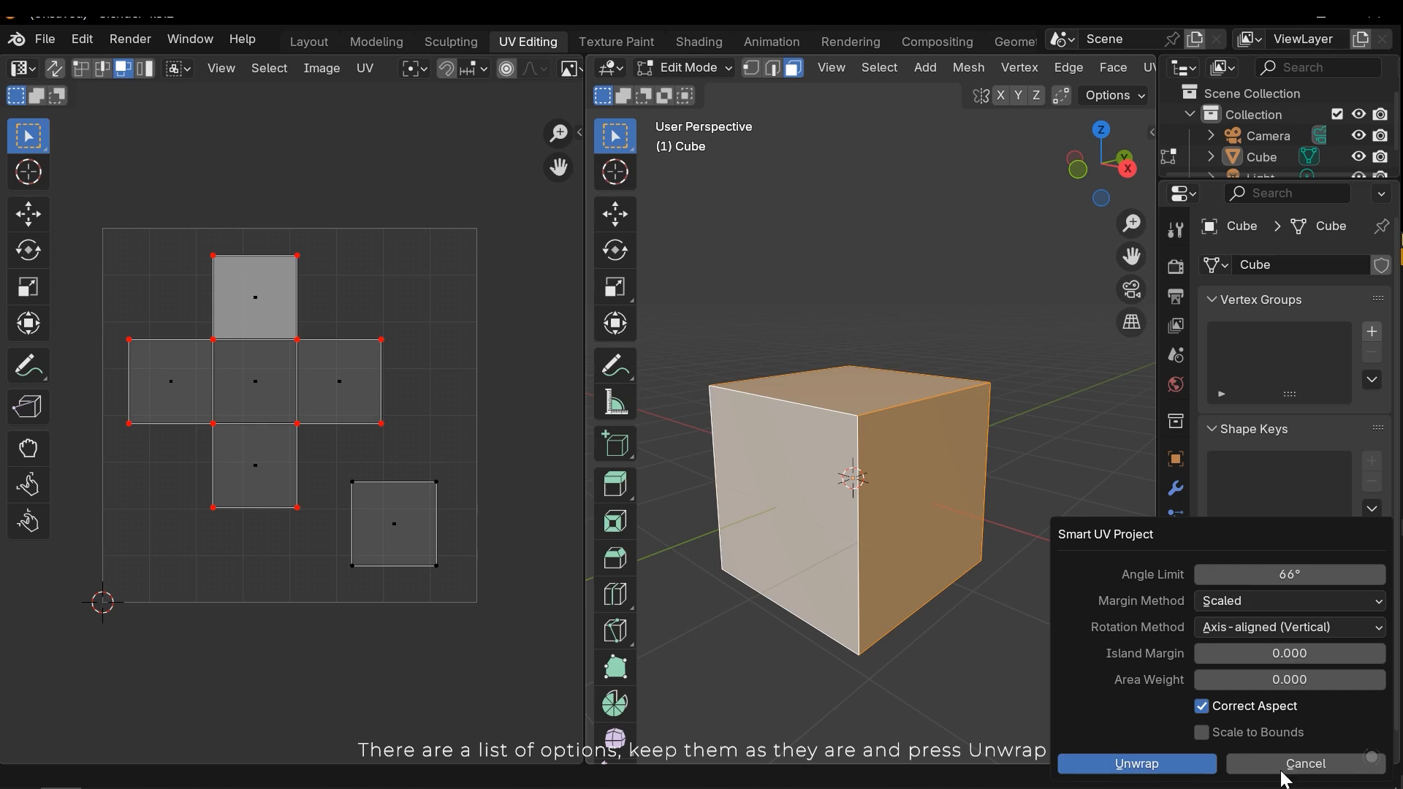
left_click(1161, 765)
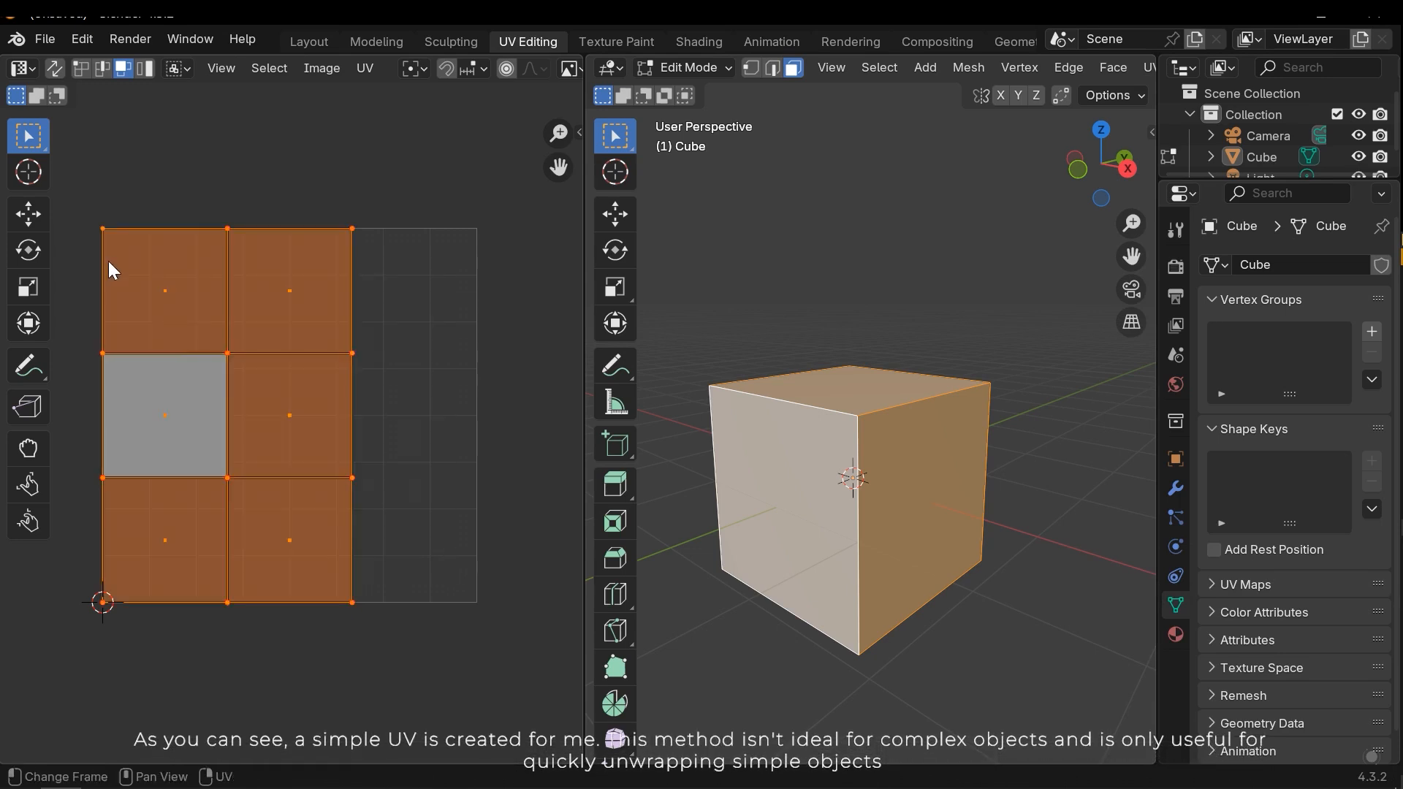
Scale the cube's whole UV layout down and centre it within the UV tile, then clear the selection.
key("s")
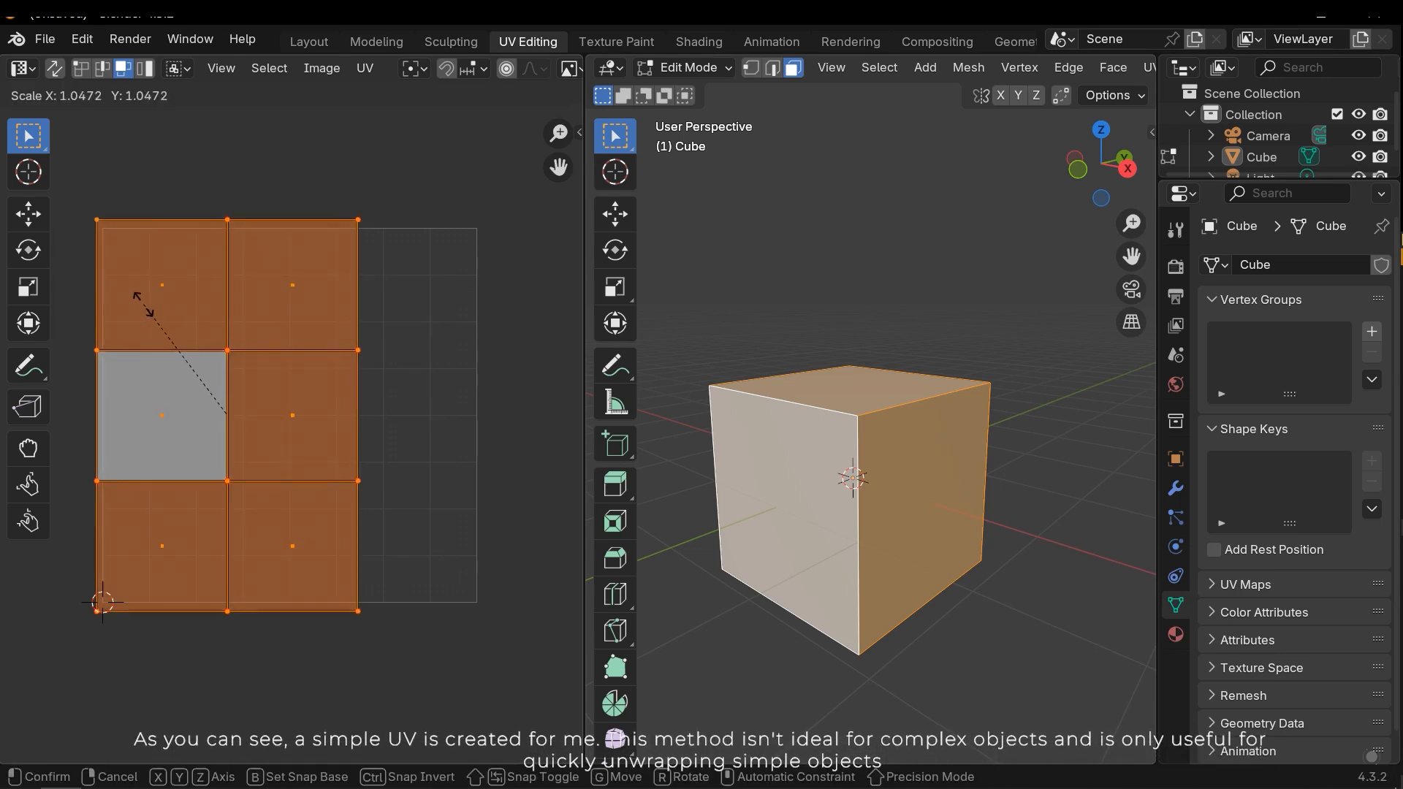
left_click(182, 318)
key("g")
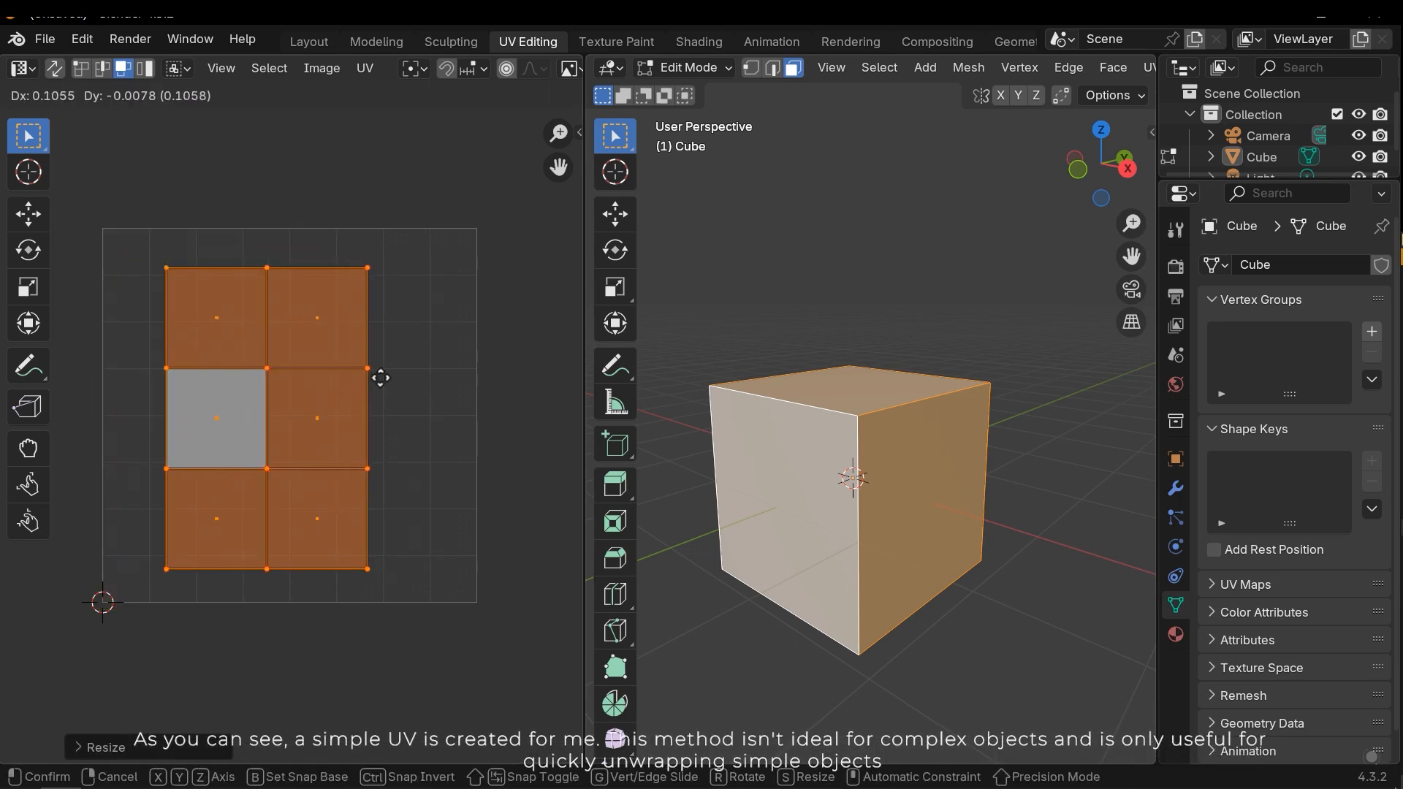
left_click(388, 380)
key("alt+a")
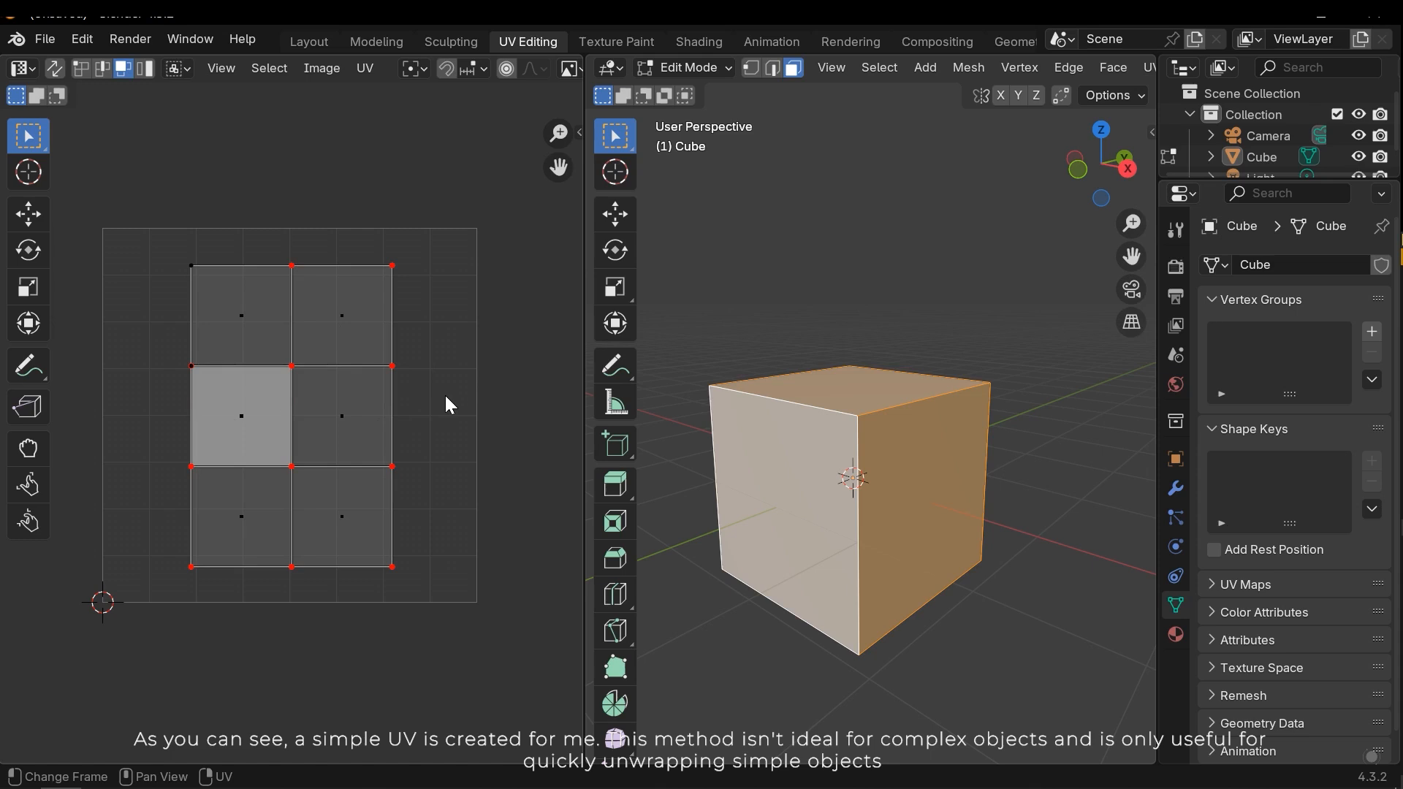
key("alt+a")
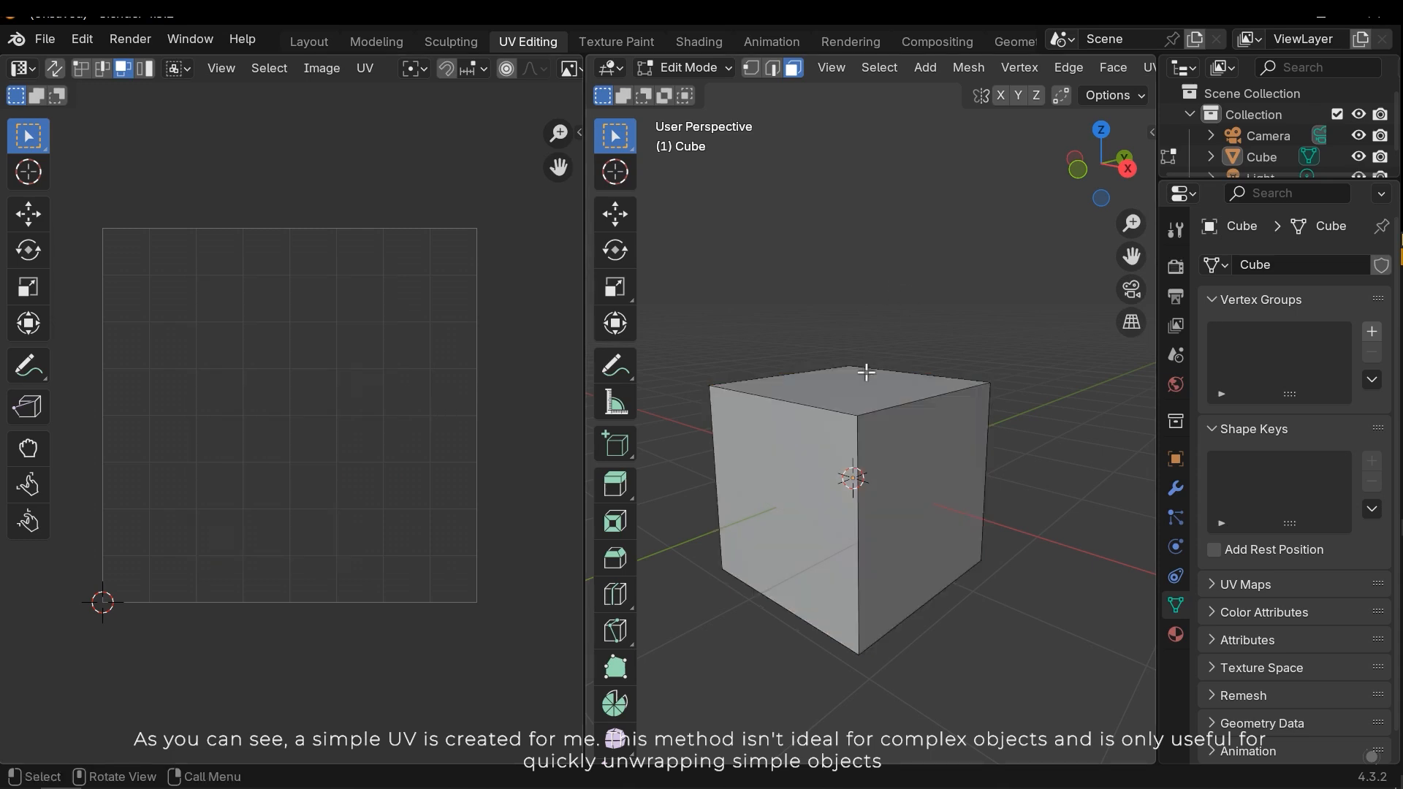
Return to Object Mode with only the cube selected and show its list of UV maps.
key("Tab")
middle_click_drag(853, 379, 882, 401)
left_click(923, 432)
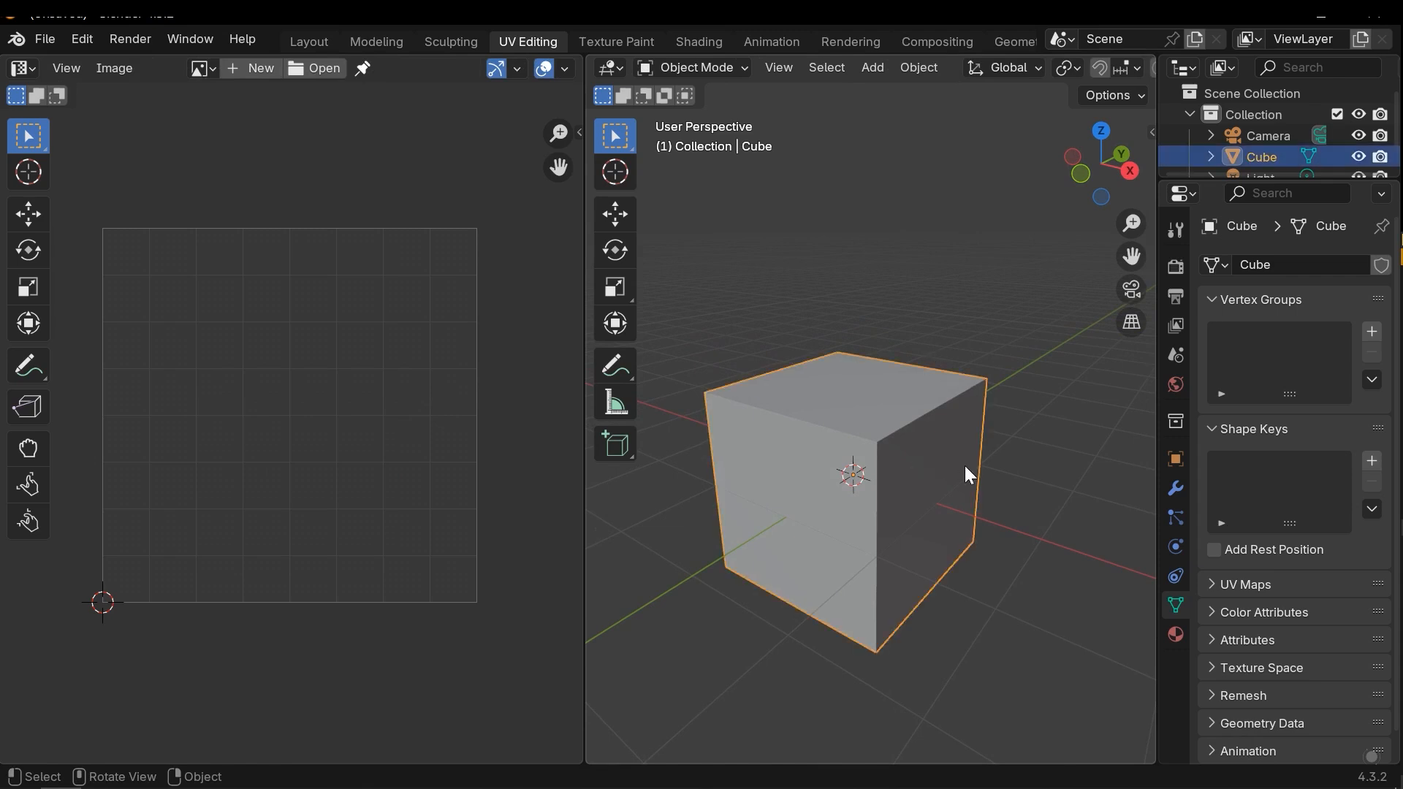
left_click(946, 316)
left_click(923, 369)
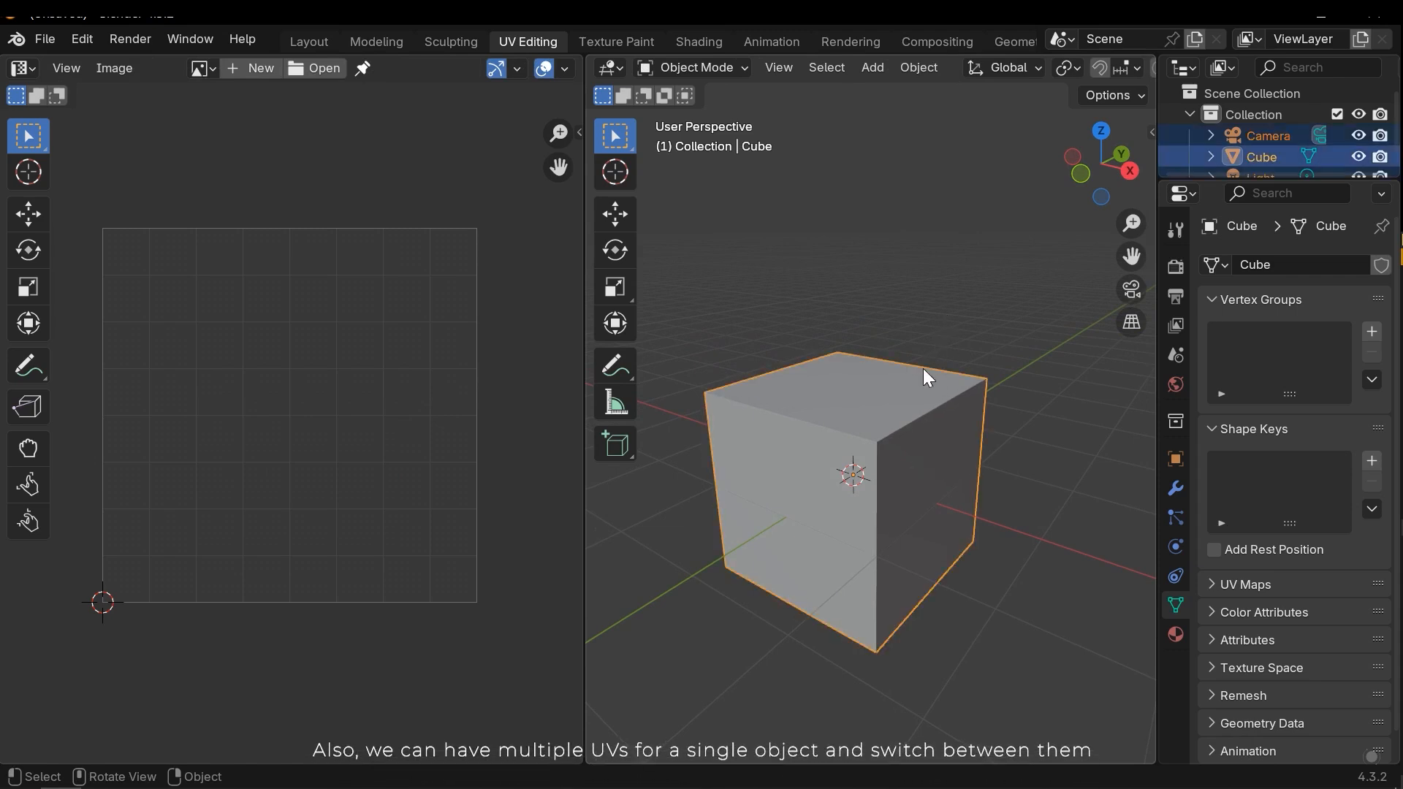
left_click(945, 317)
left_click(922, 418)
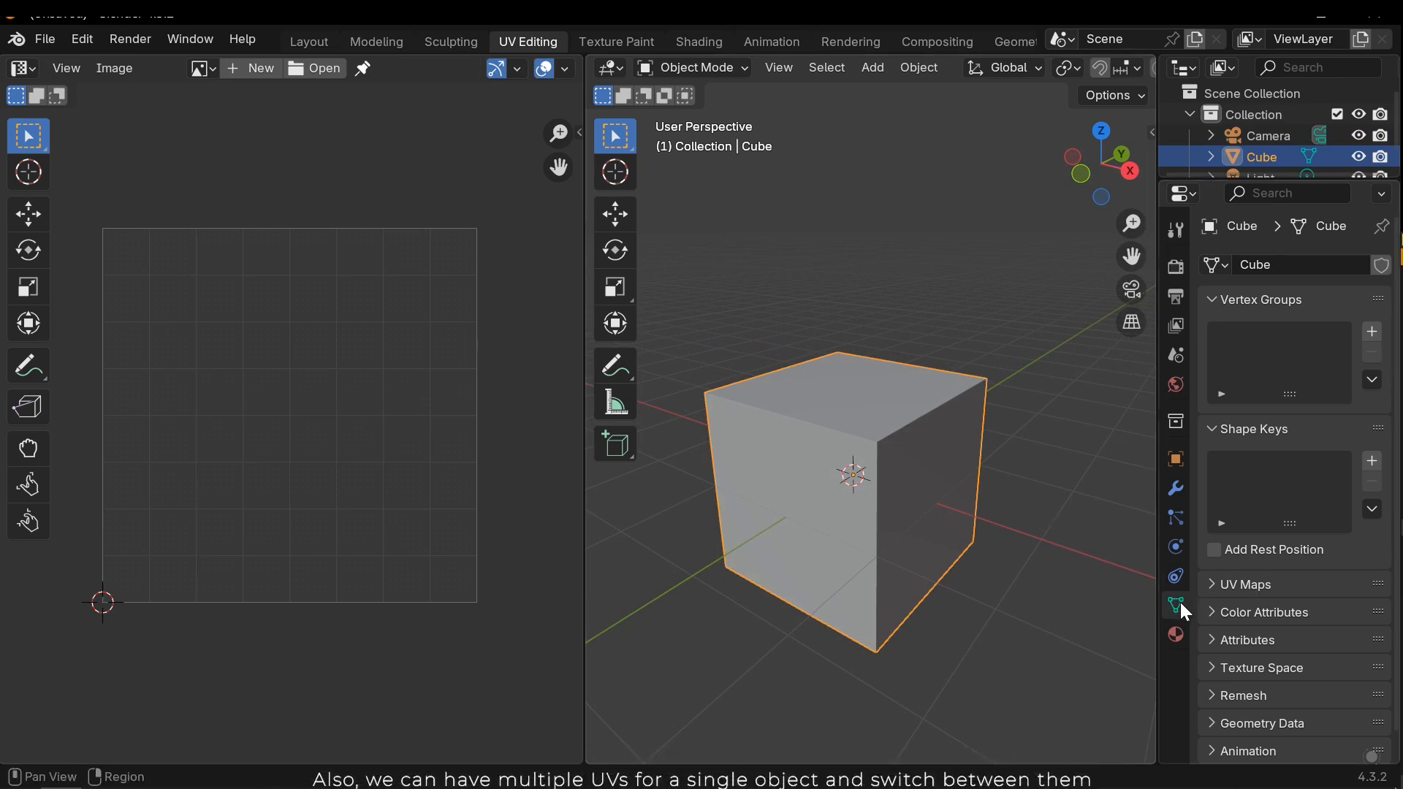
left_click(1235, 585)
scroll(1318, 602, "down", 2)
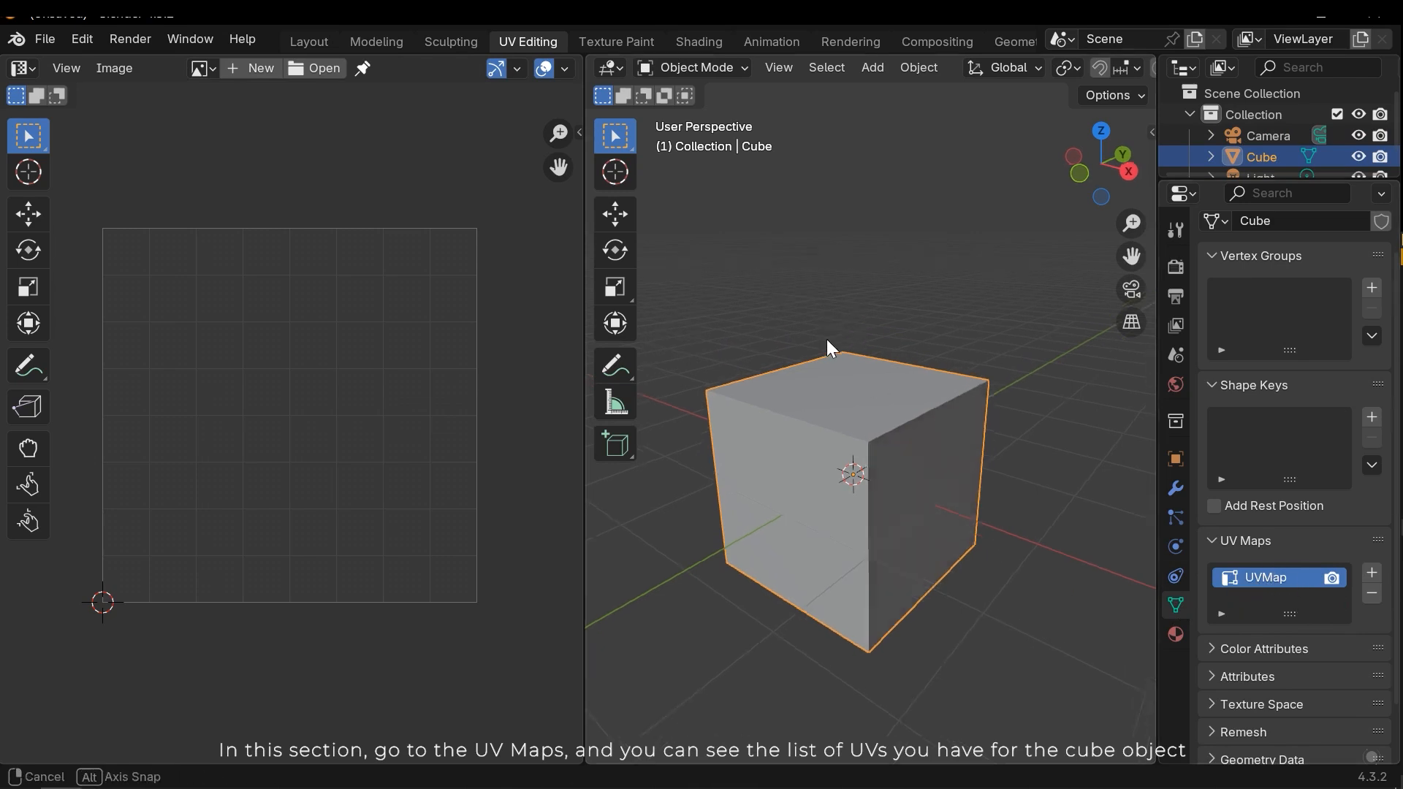
Select all the cube's faces in Edit Mode and add a second UV map.
key("Tab")
key("a")
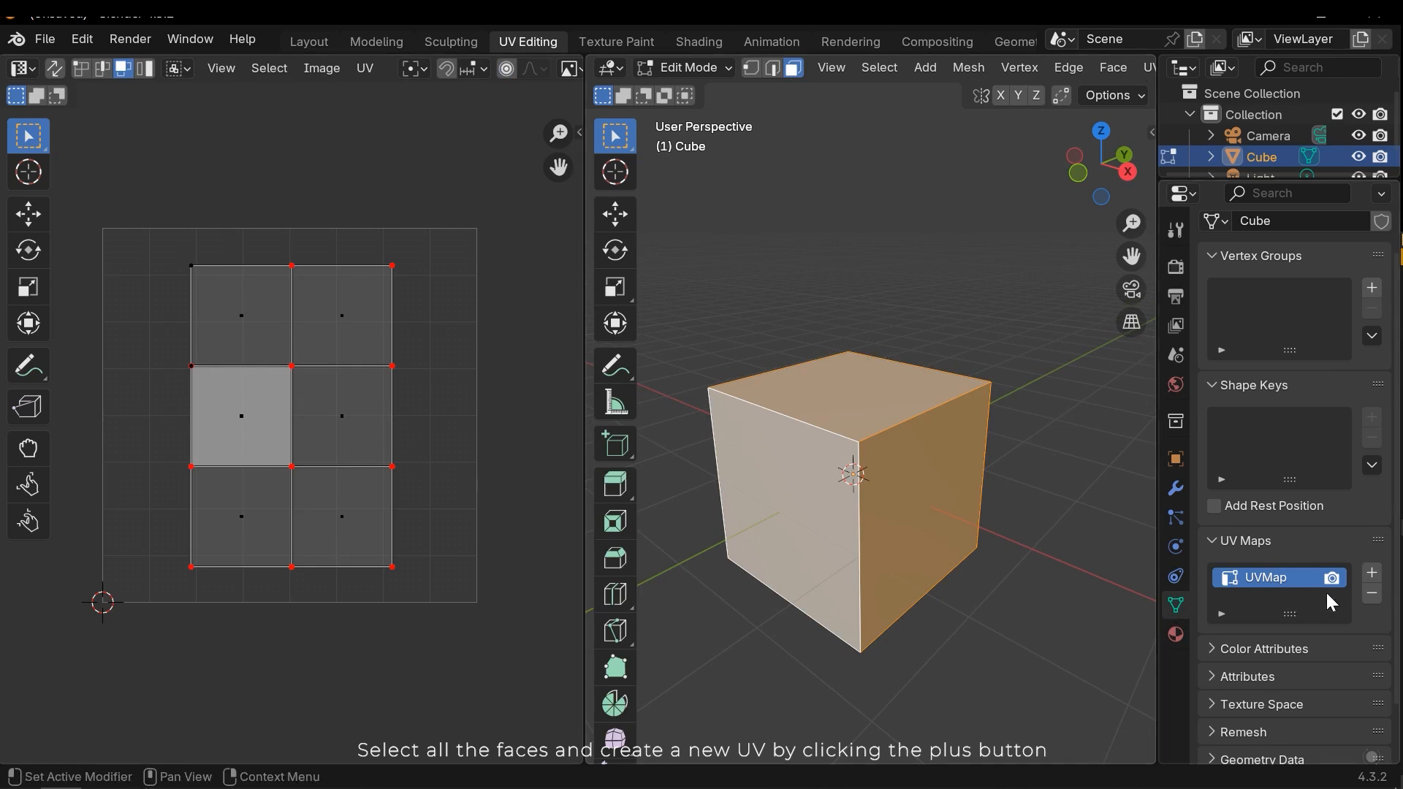
left_click(1371, 575)
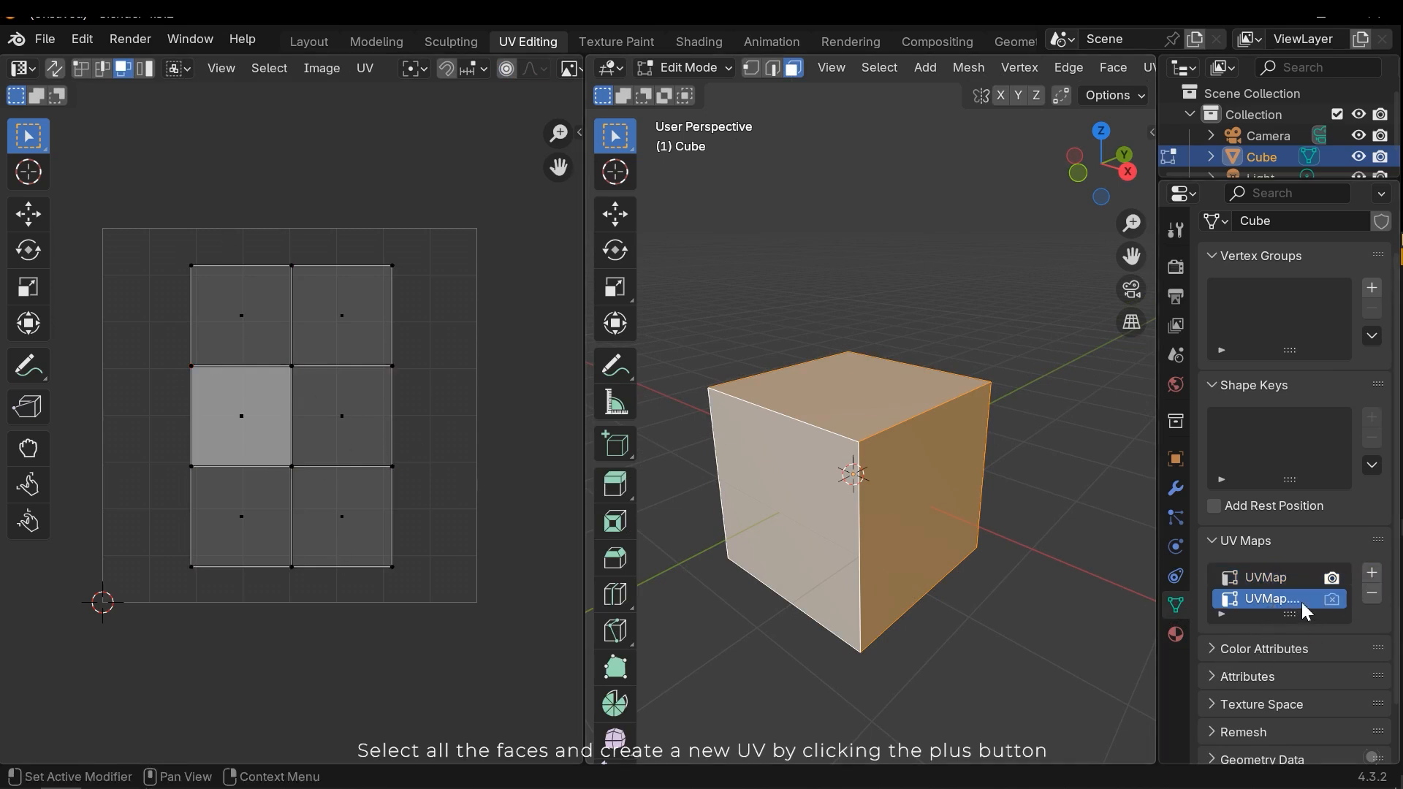
middle_click_drag(904, 585, 882, 523)
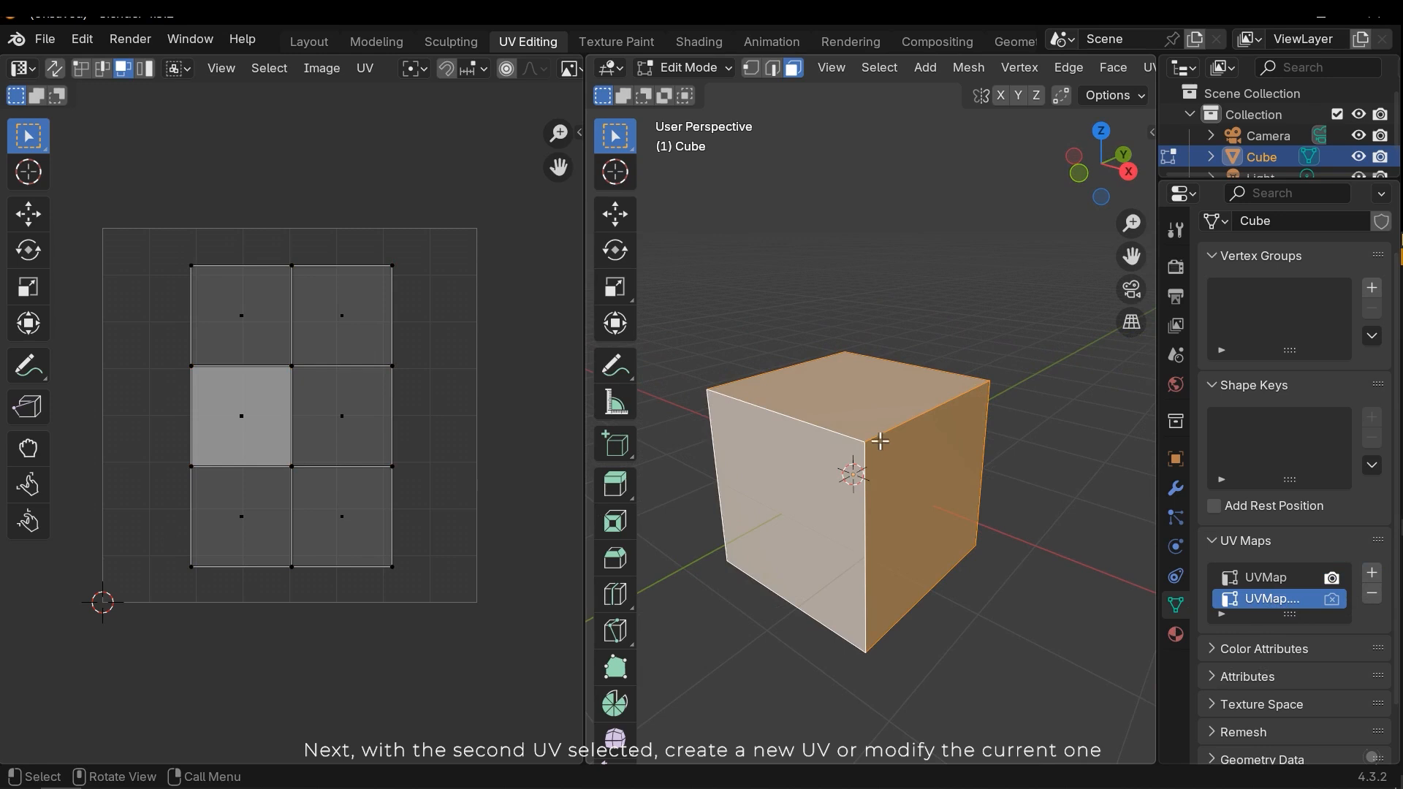
Unwrap all the faces in the second UV map with Smart UV Project, keeping the default 66° angle limit and Scaled margin method.
key("ctrl+f")
mouse_move(864, 431)
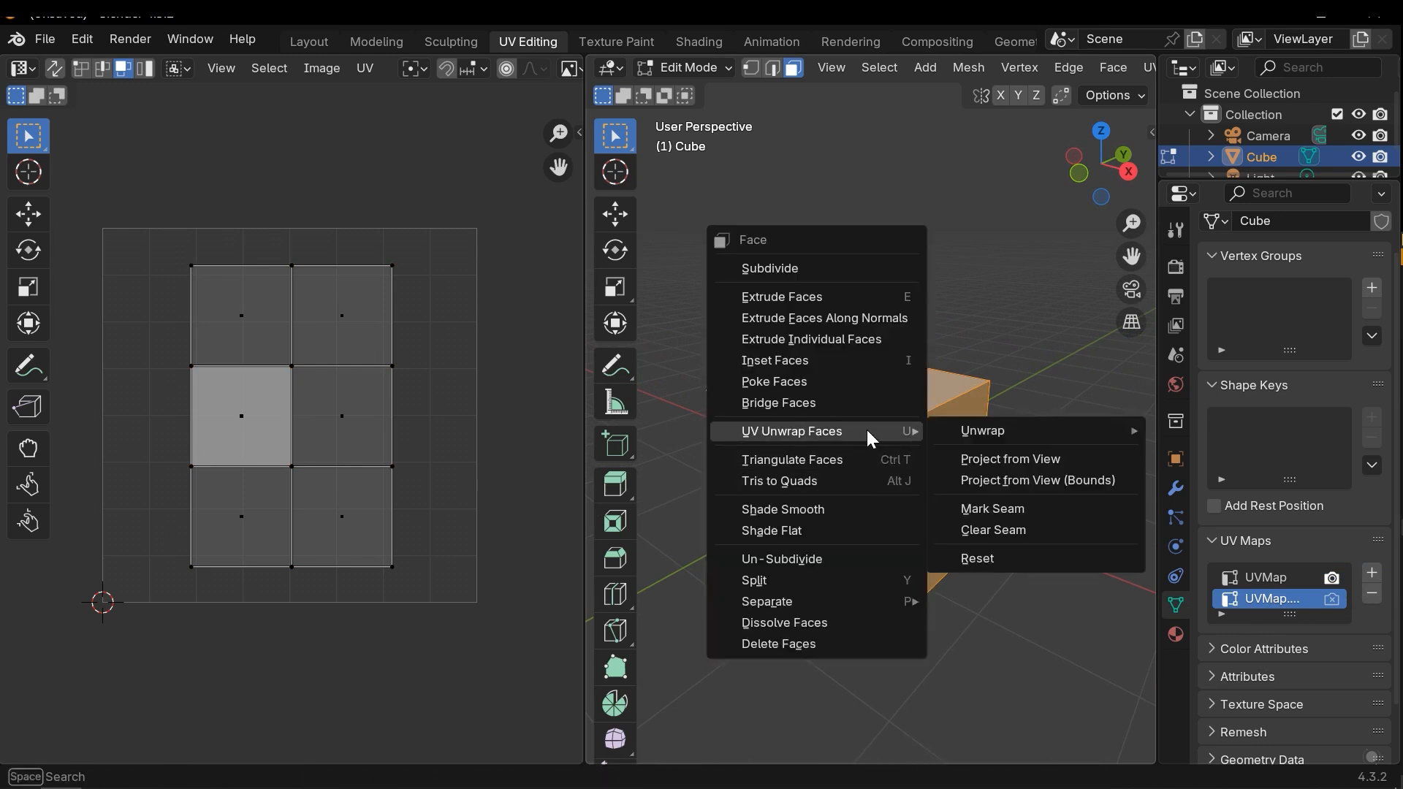
mouse_move(1066, 430)
left_click(1227, 505)
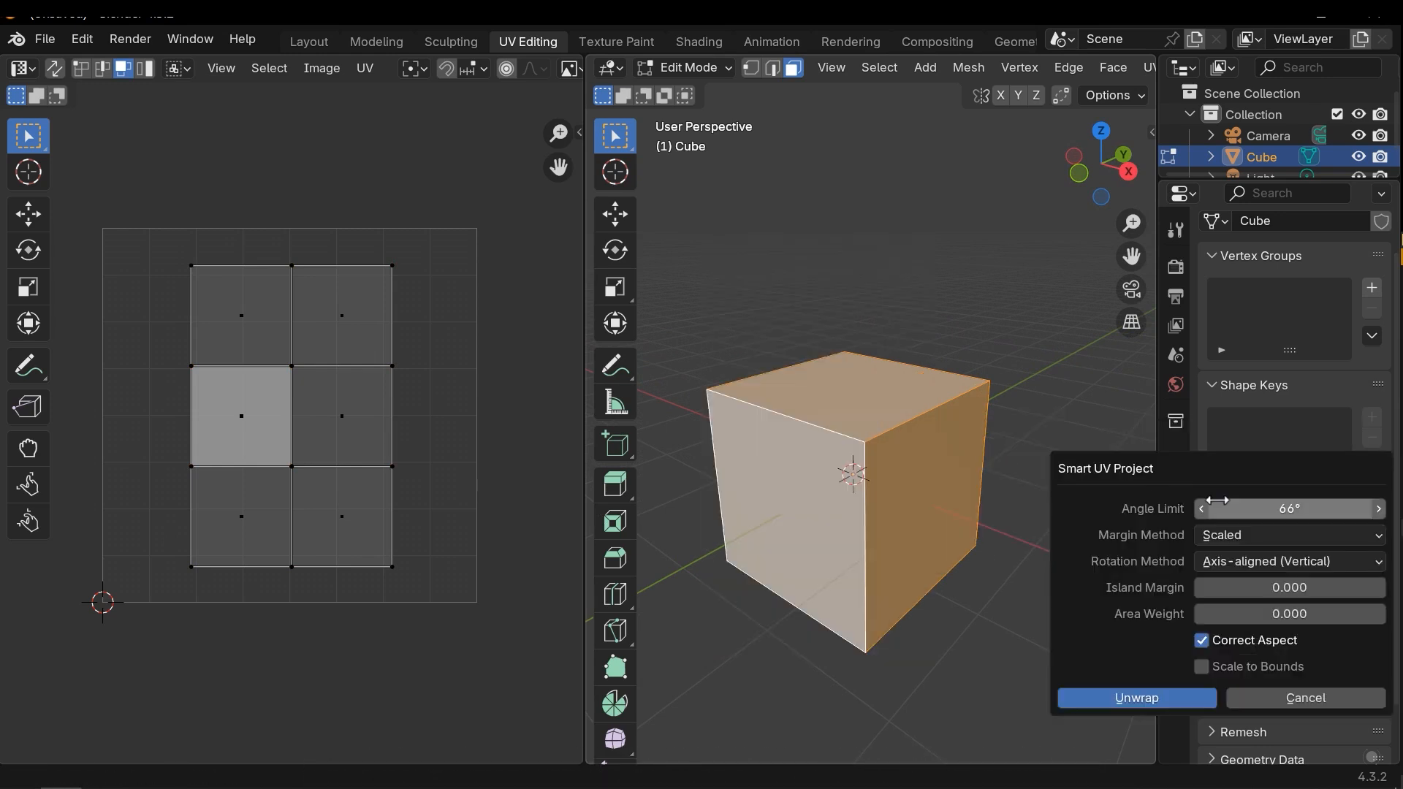
left_click(1100, 687)
Scale the second map's UV layout to about 0.32, move it into the tile's upper-left corner and deselect it.
left_click_drag(453, 206, 125, 578)
key("s")
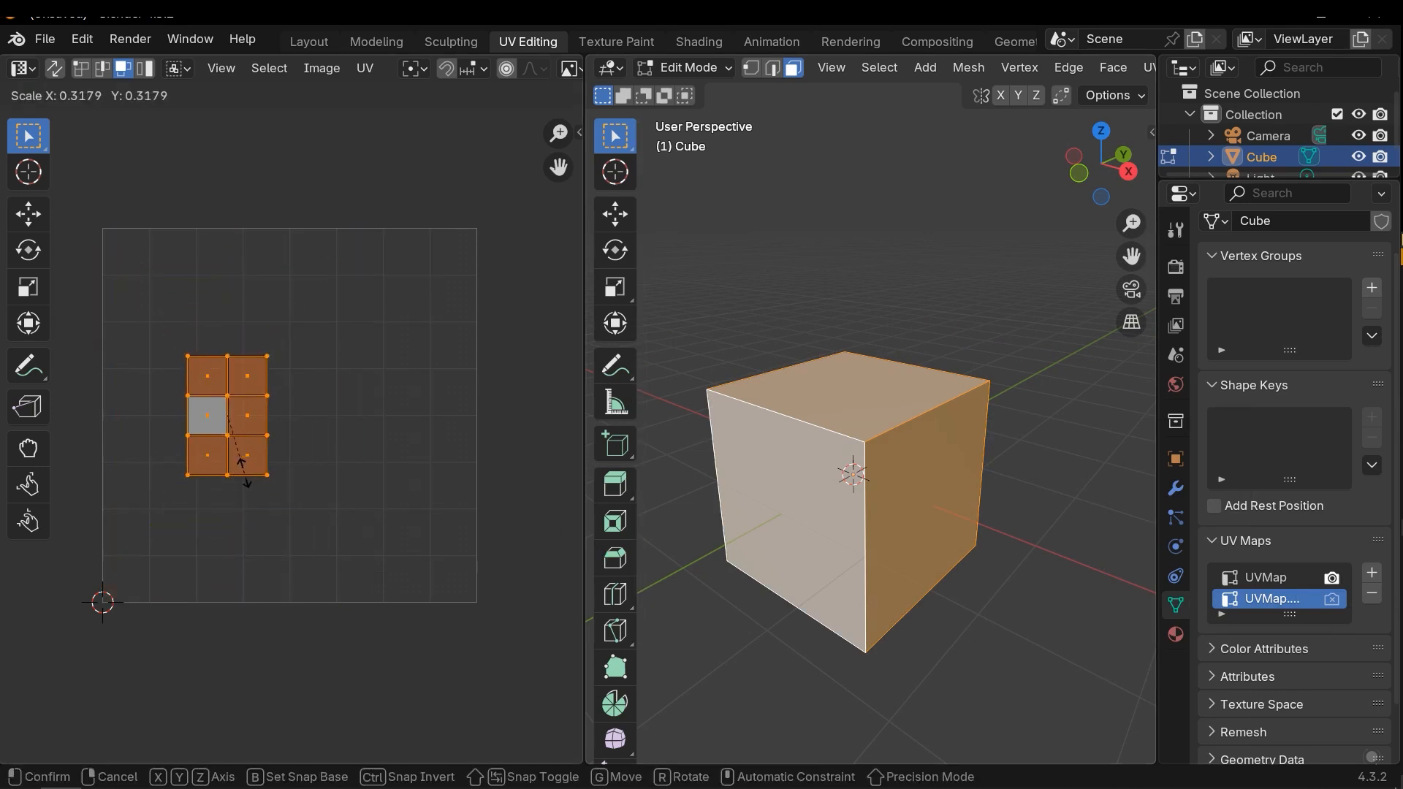
left_click(244, 475)
key("g")
left_click(181, 367)
left_click(244, 397)
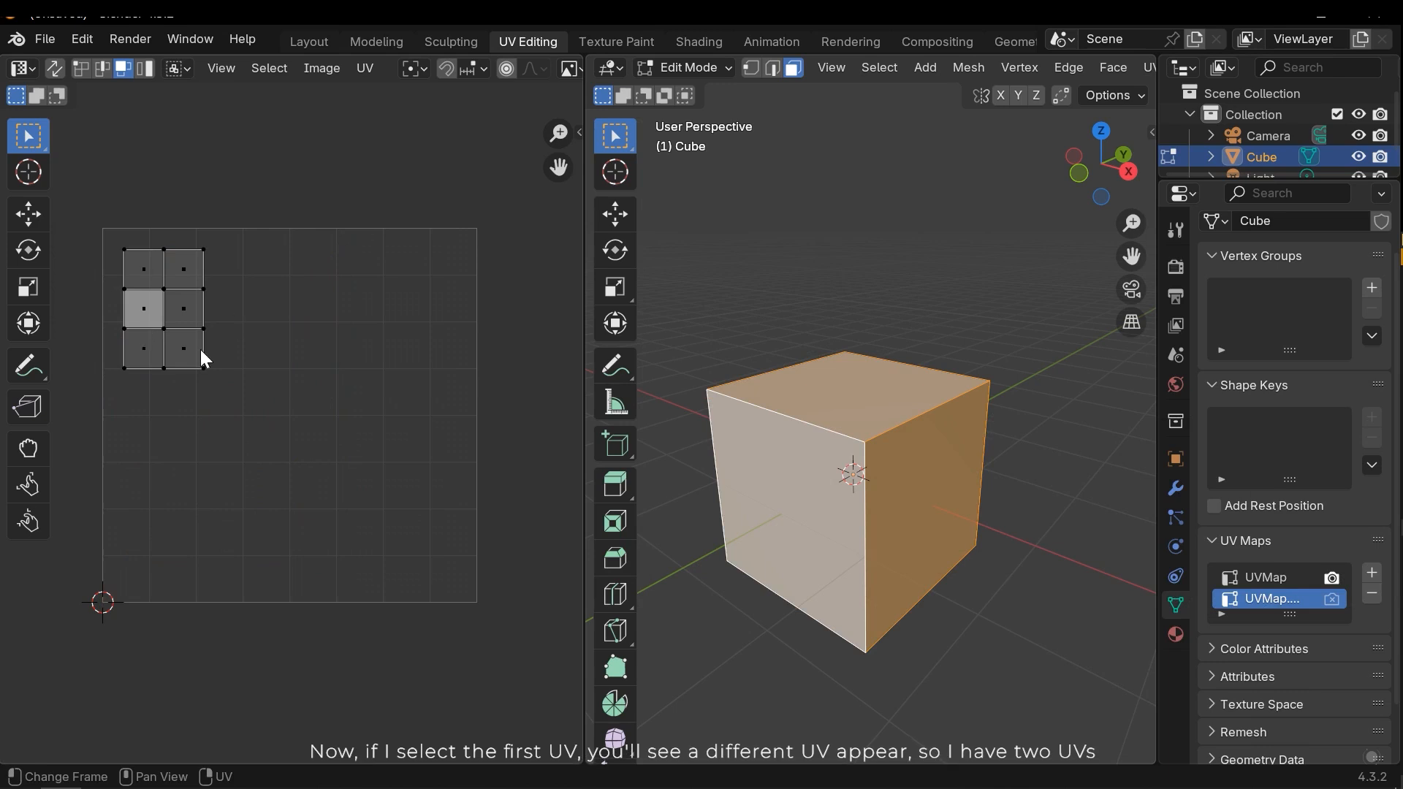
Switch between the cube's two UV maps to compare their layouts, ending with UVMap active.
left_click(1280, 579)
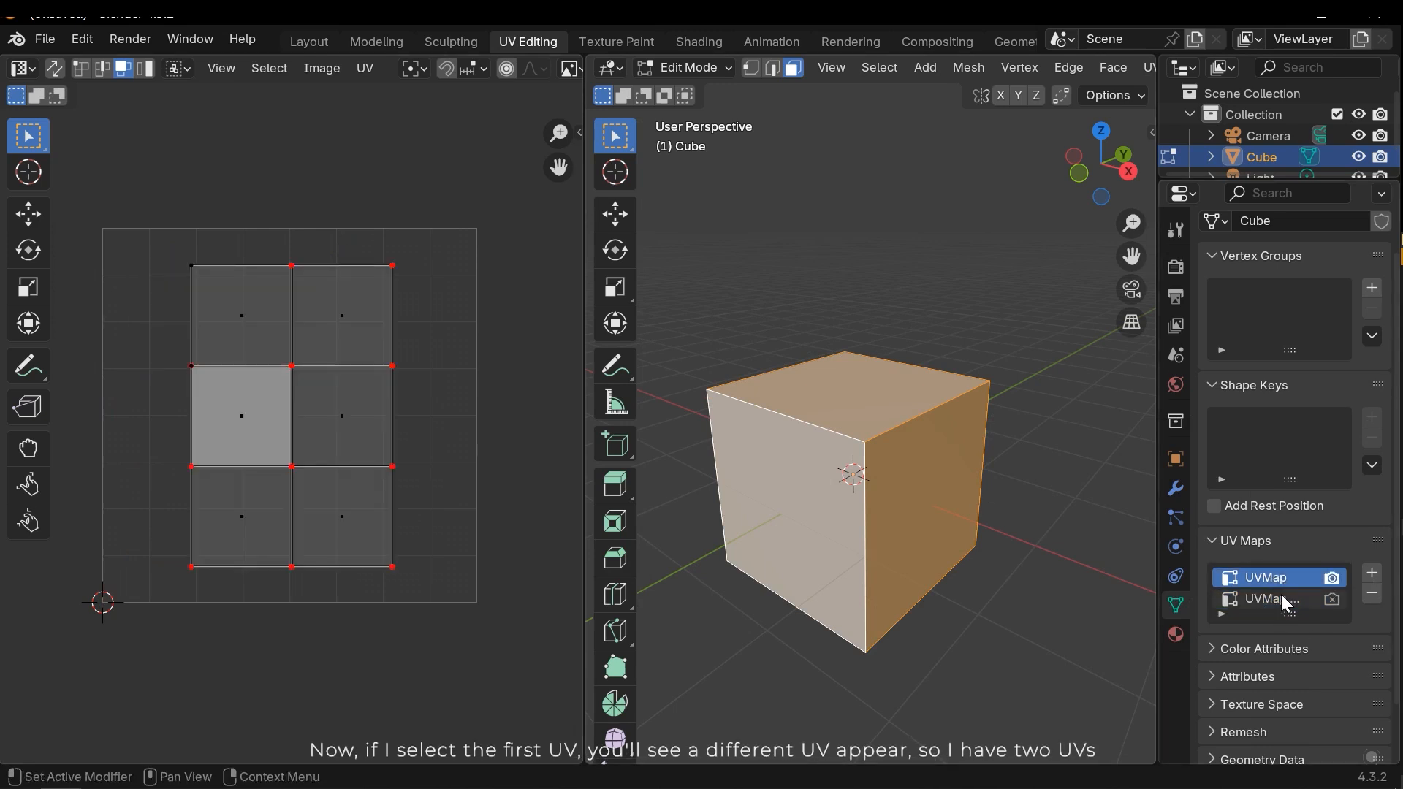
left_click(1276, 595)
left_click(1268, 577)
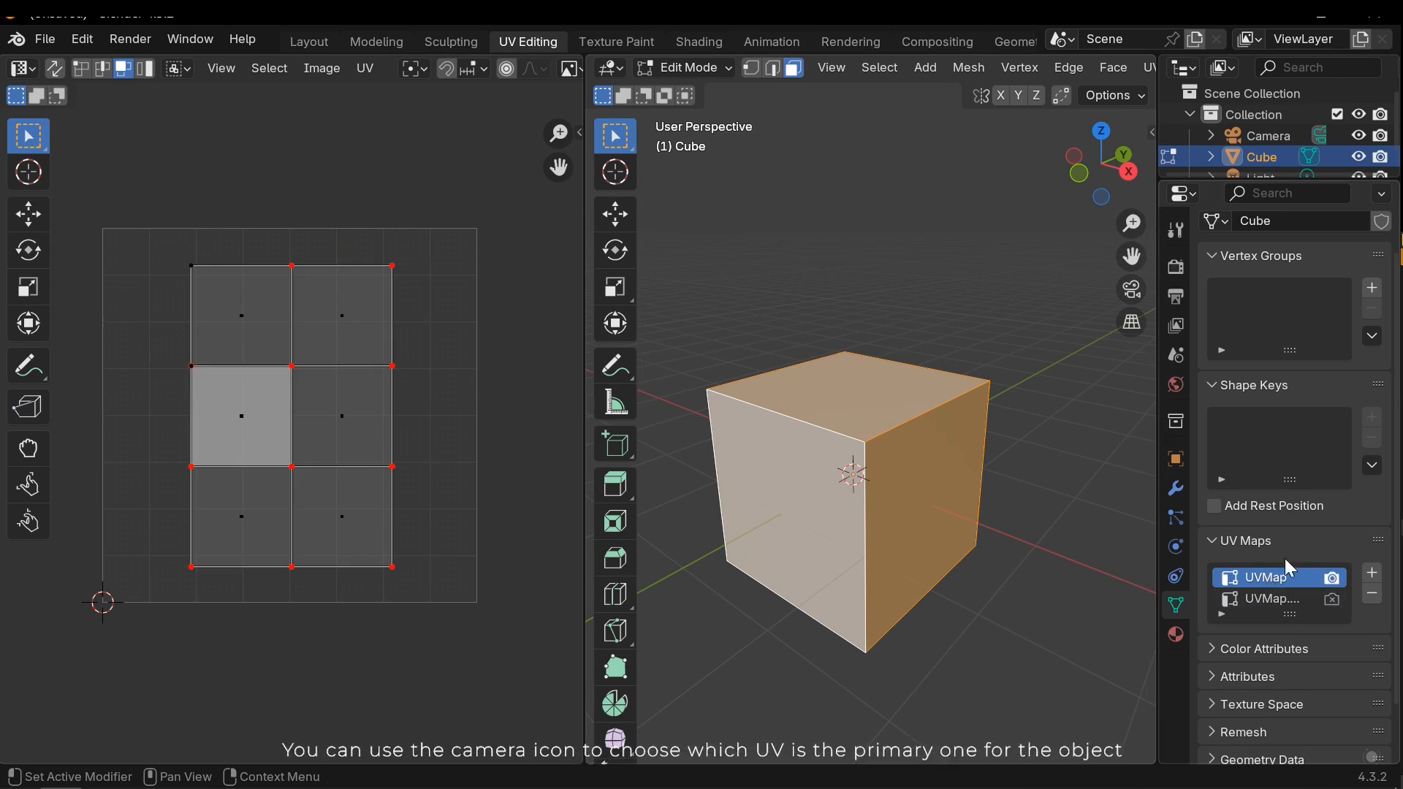
scroll(840, 468, "down", 2)
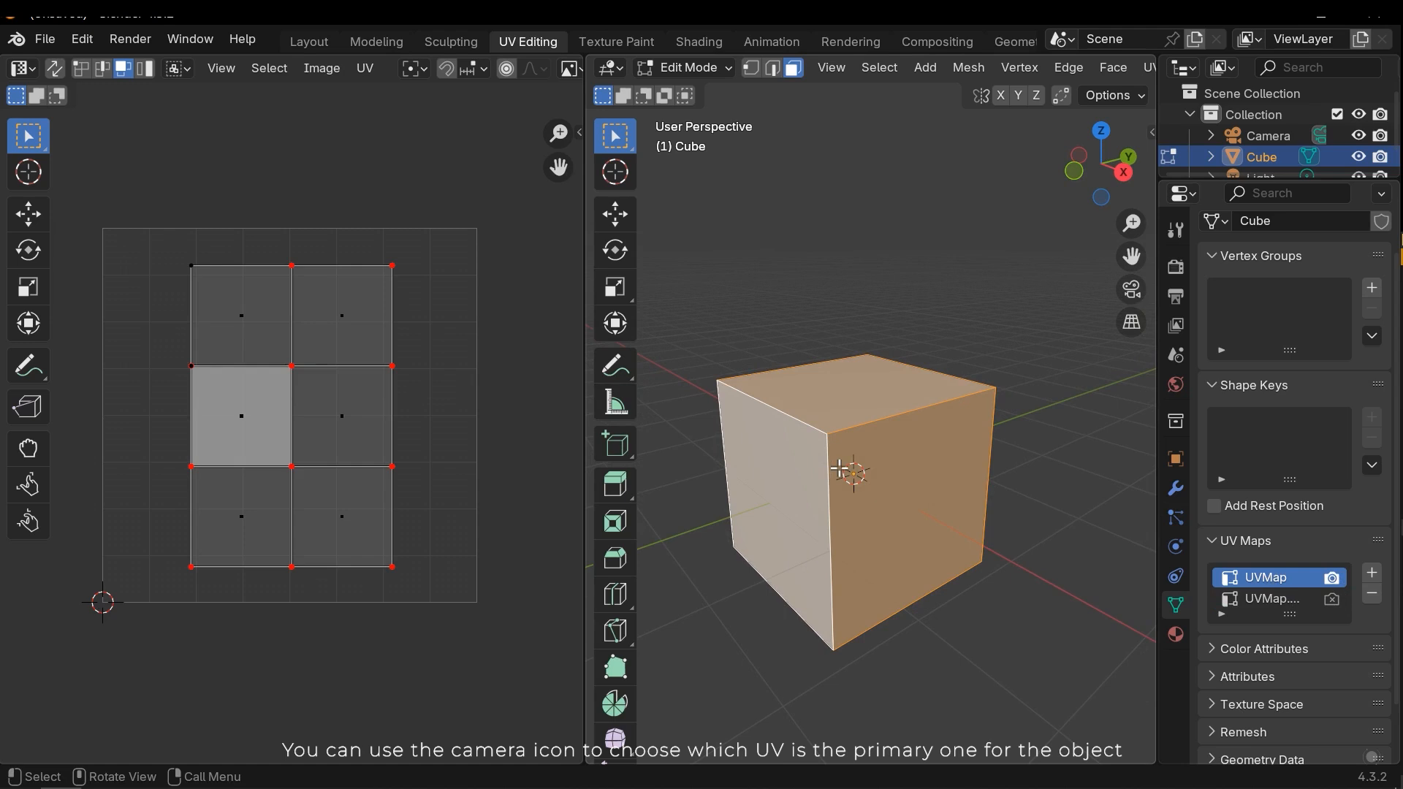
Add a UV sphere in Object Mode and move it beside the cube.
key("Tab")
scroll(936, 497, "down", 2)
middle_click_drag(942, 546, 909, 500, "shift")
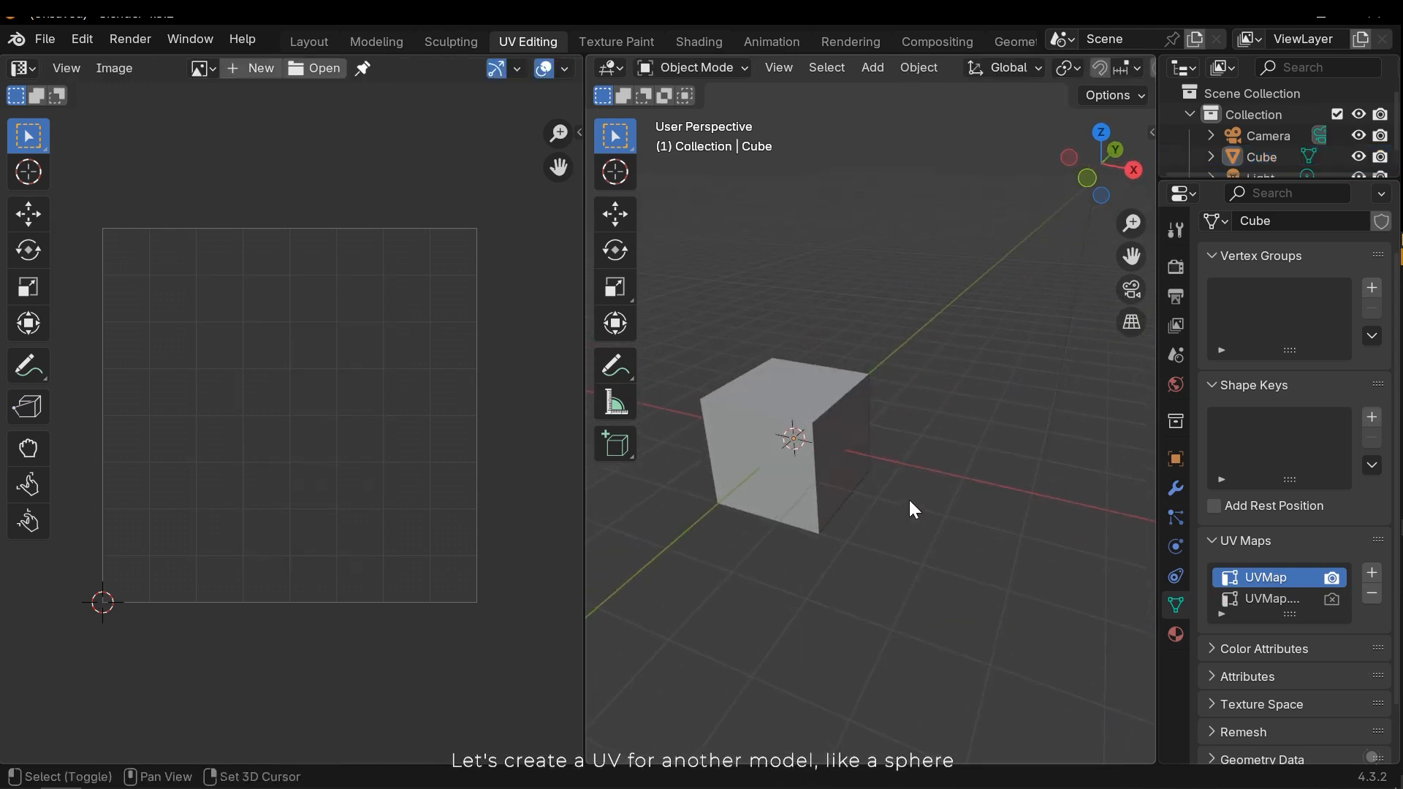
key("shift+a")
mouse_move(917, 377)
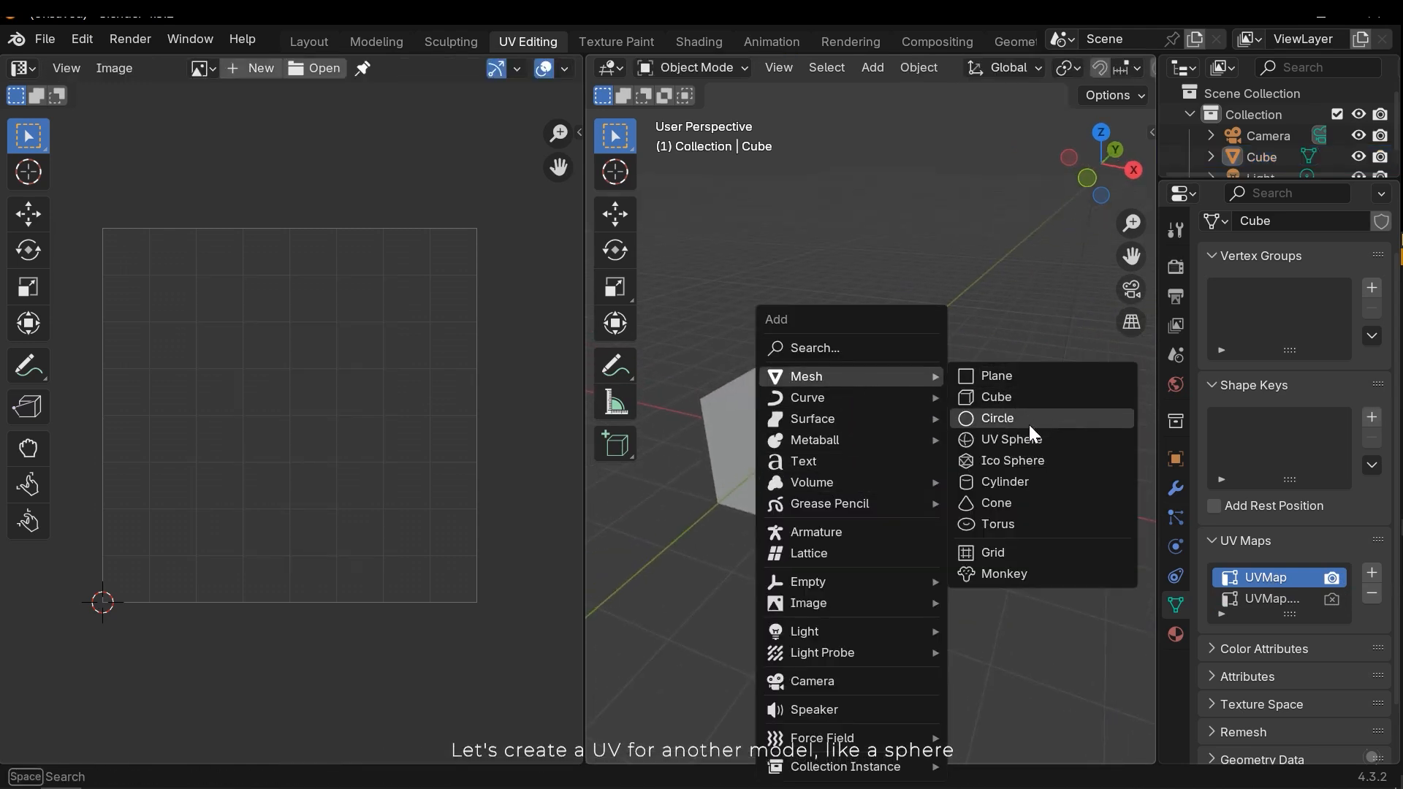
left_click(1009, 442)
middle_click_drag(1006, 445, 874, 476)
key("g")
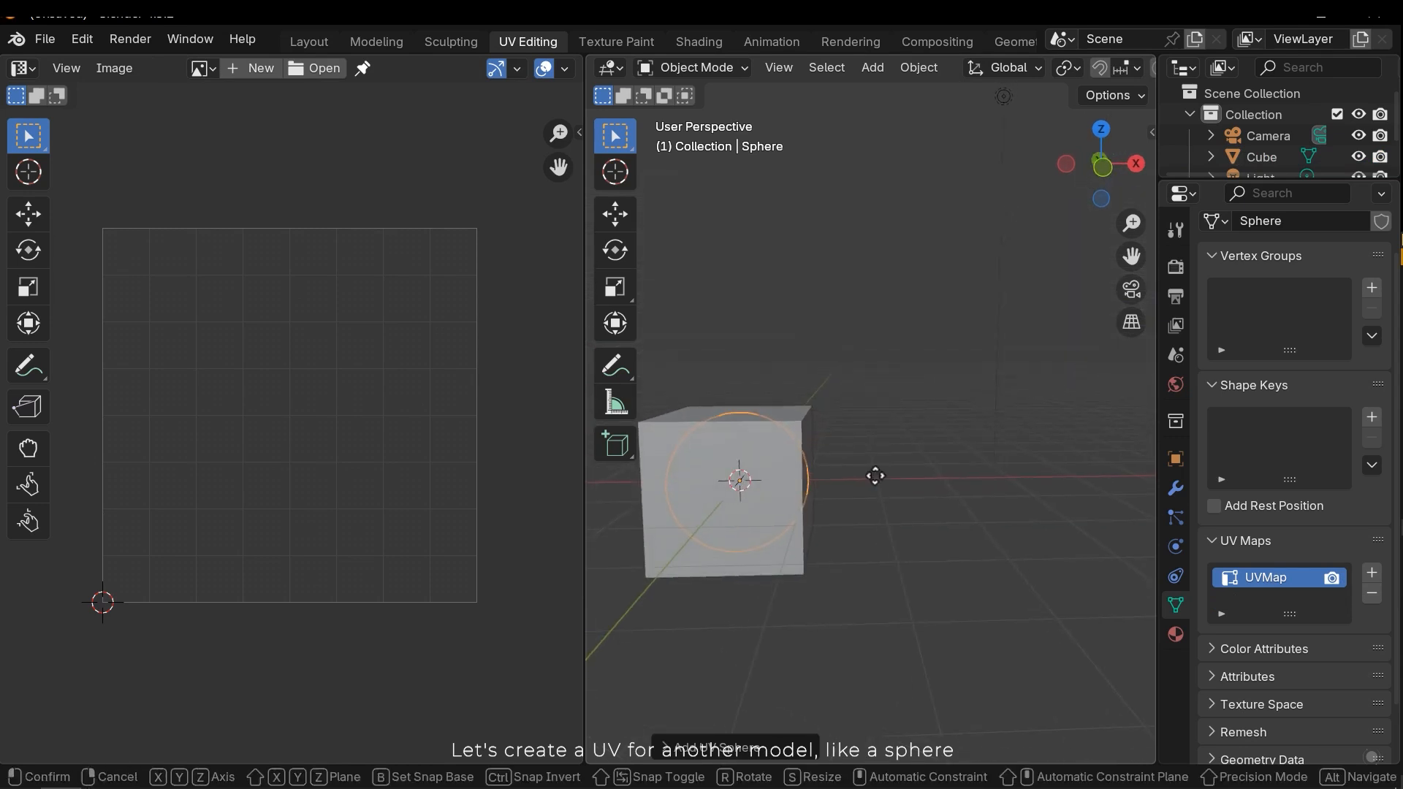
left_click(1089, 480)
Put the sphere in Edit Mode and select all its faces to display its existing UV layout.
middle_click_drag(1028, 510, 909, 482)
scroll(923, 540, "up", 3)
middle_click_drag(975, 546, 806, 402)
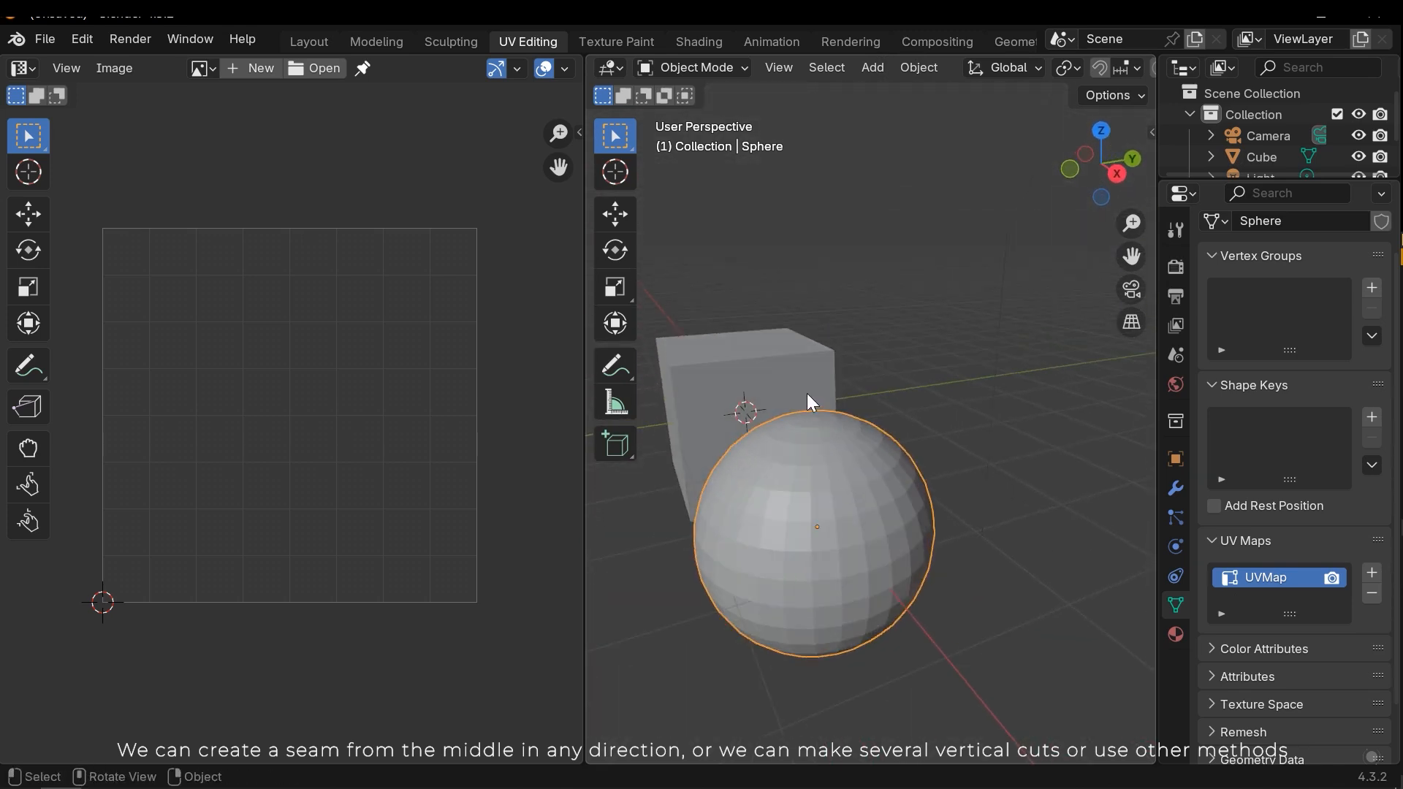
middle_click_drag(826, 511, 940, 655)
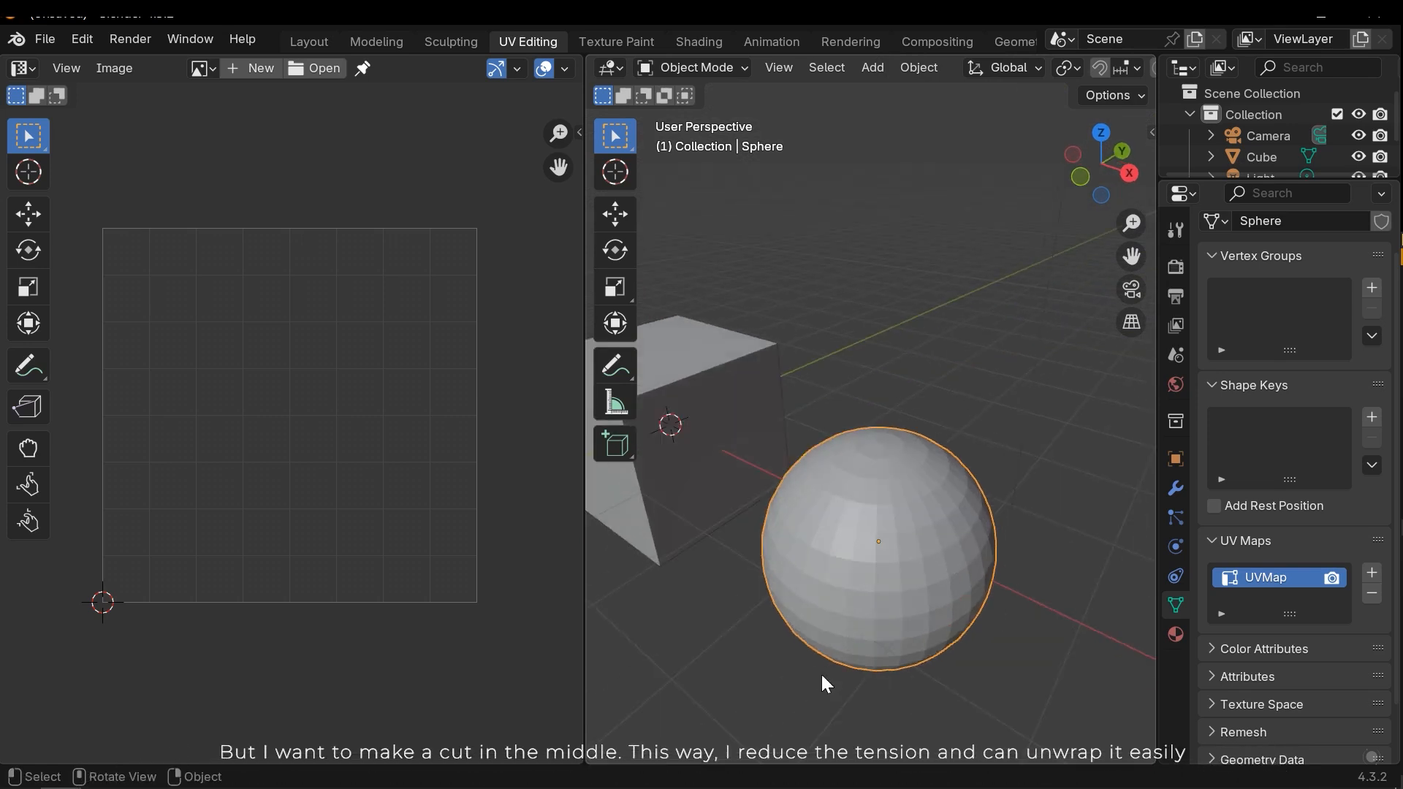
middle_click_drag(980, 579, 909, 445)
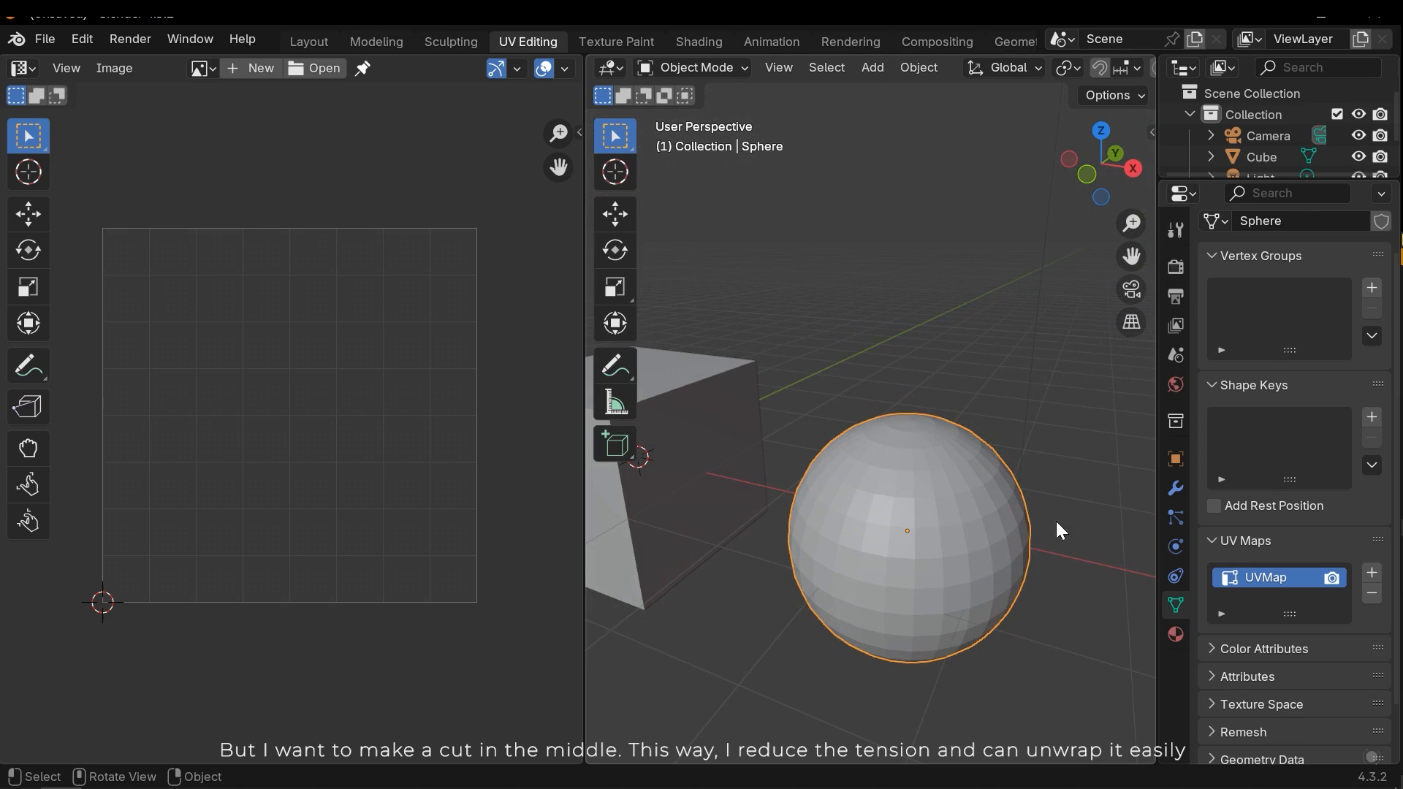
middle_click_drag(920, 506, 849, 406)
key("Tab")
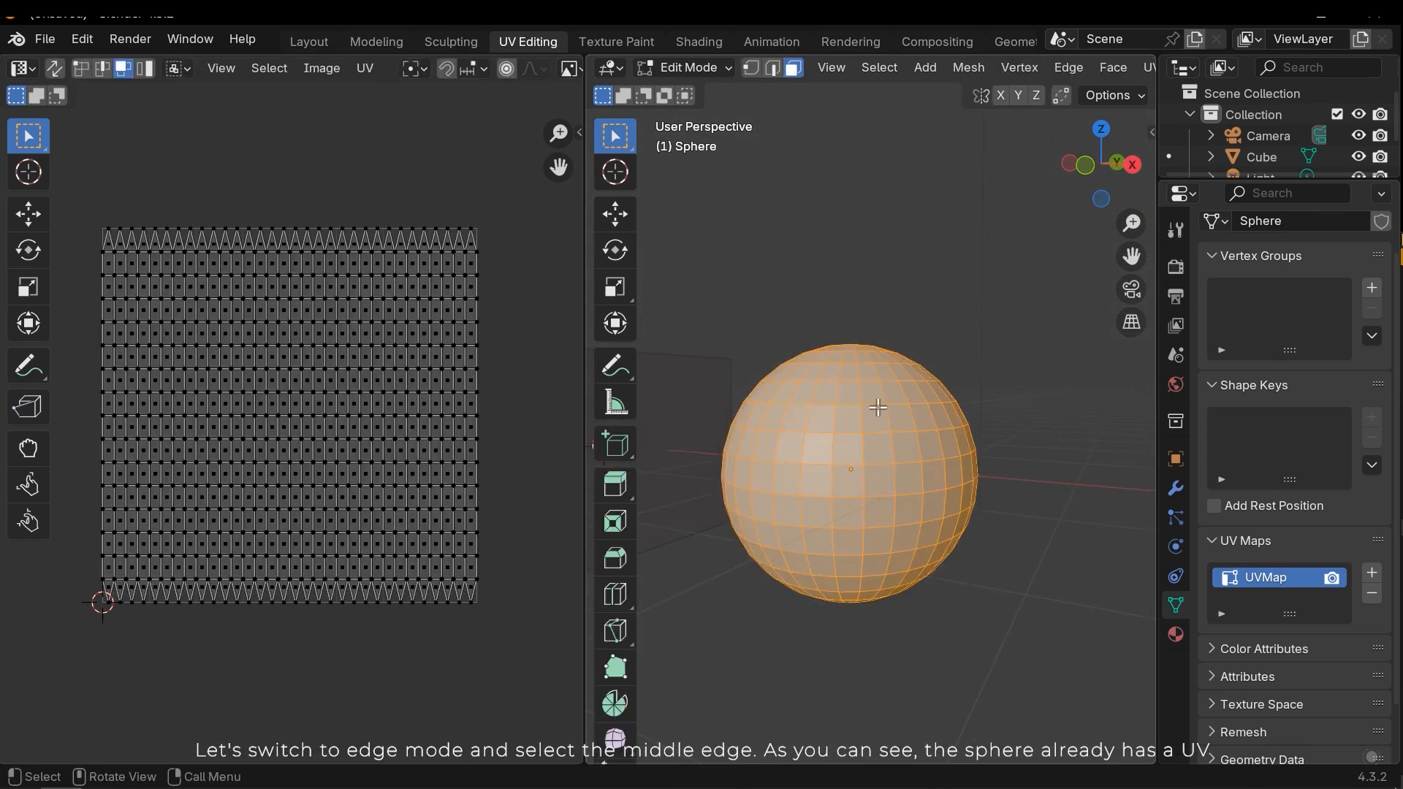
left_click(847, 254)
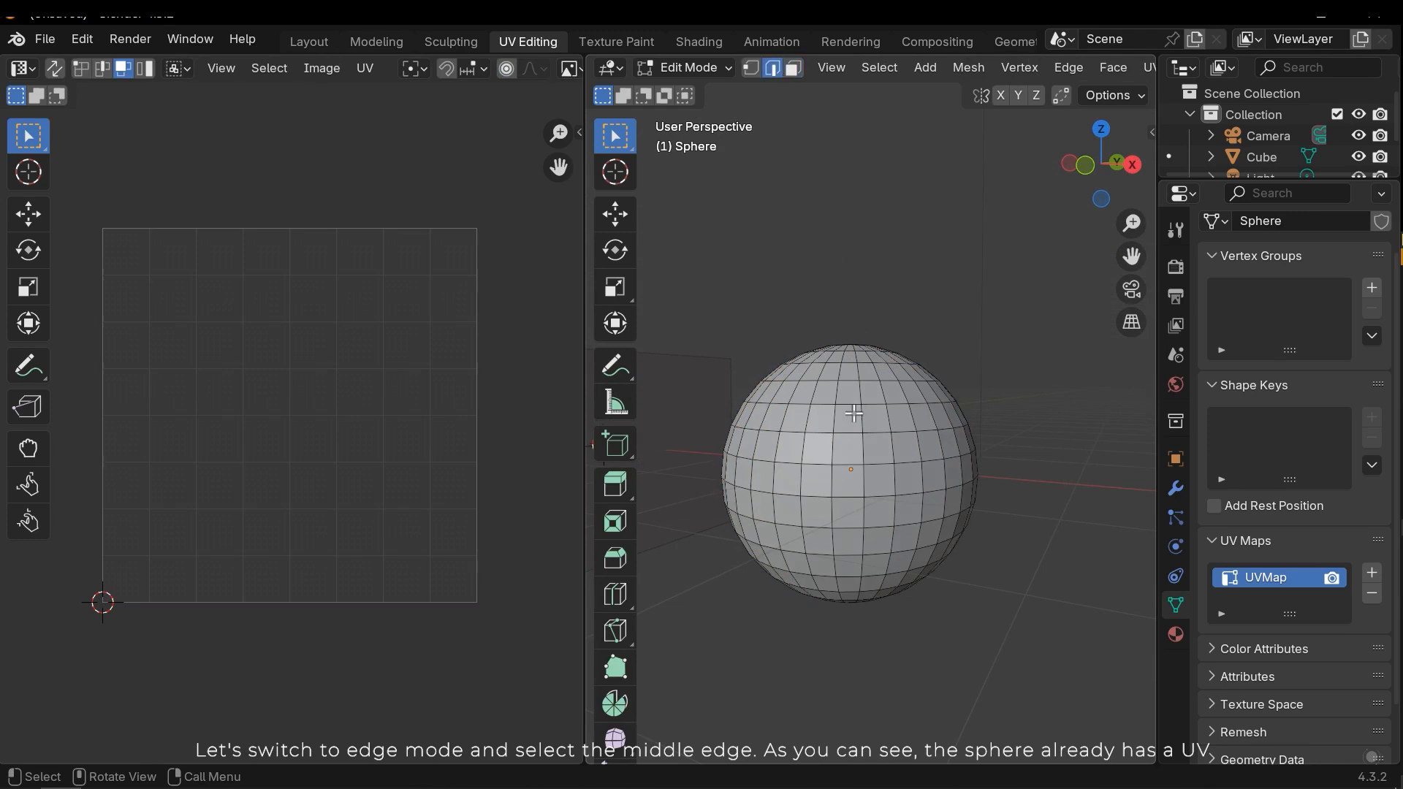
key("3")
key("a")
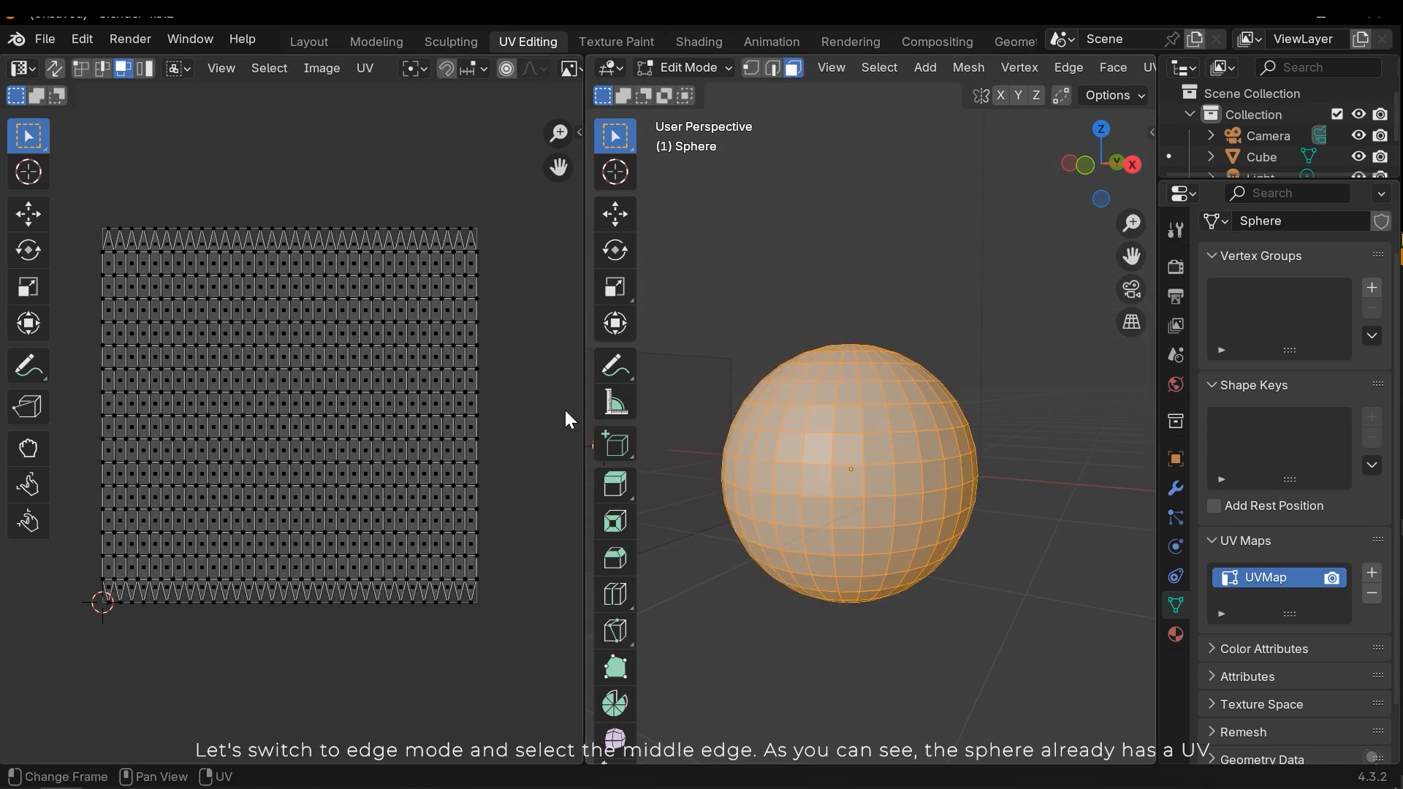
Mark the horizontal edge loop around the sphere's middle as a seam in edge select mode.
key("2")
left_click(989, 624)
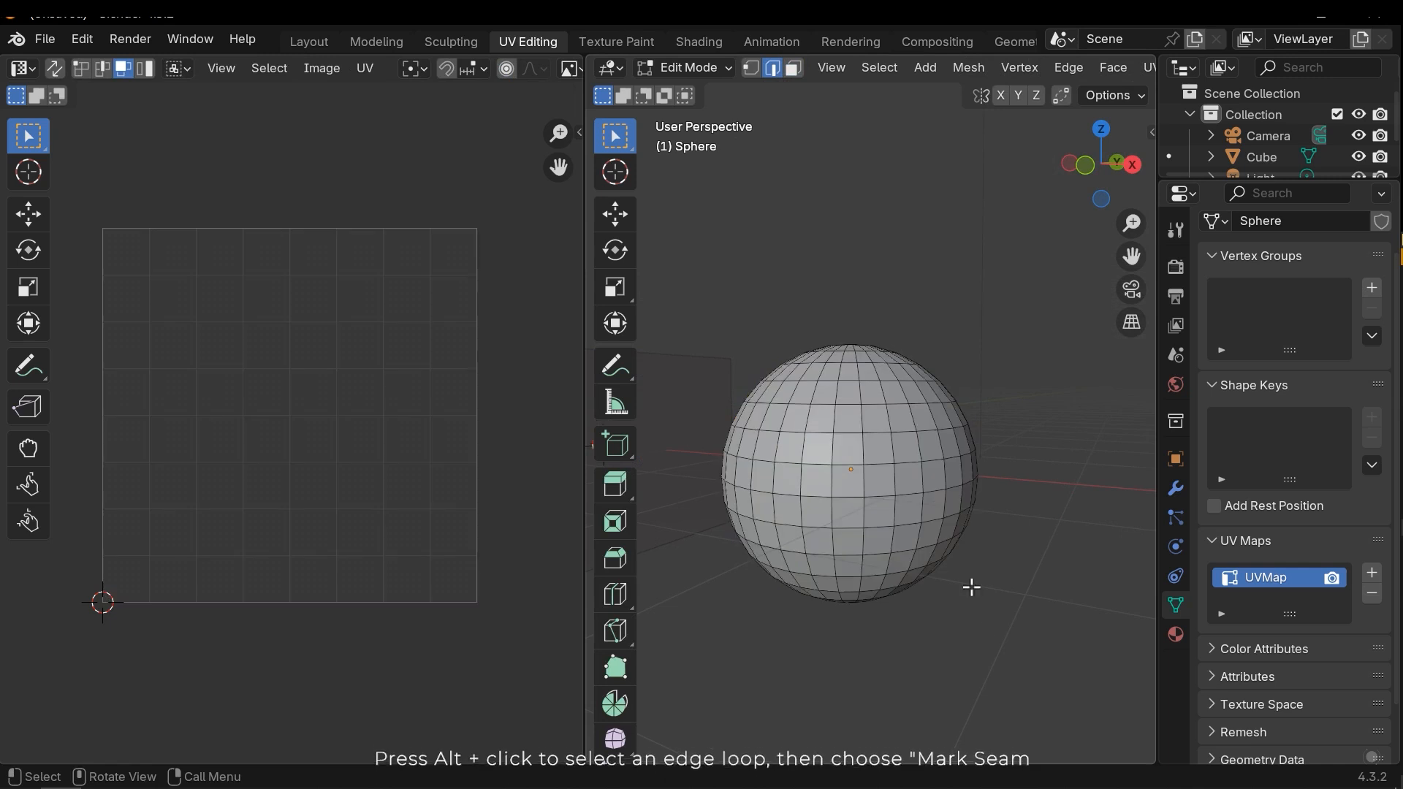
left_click(845, 497, "alt")
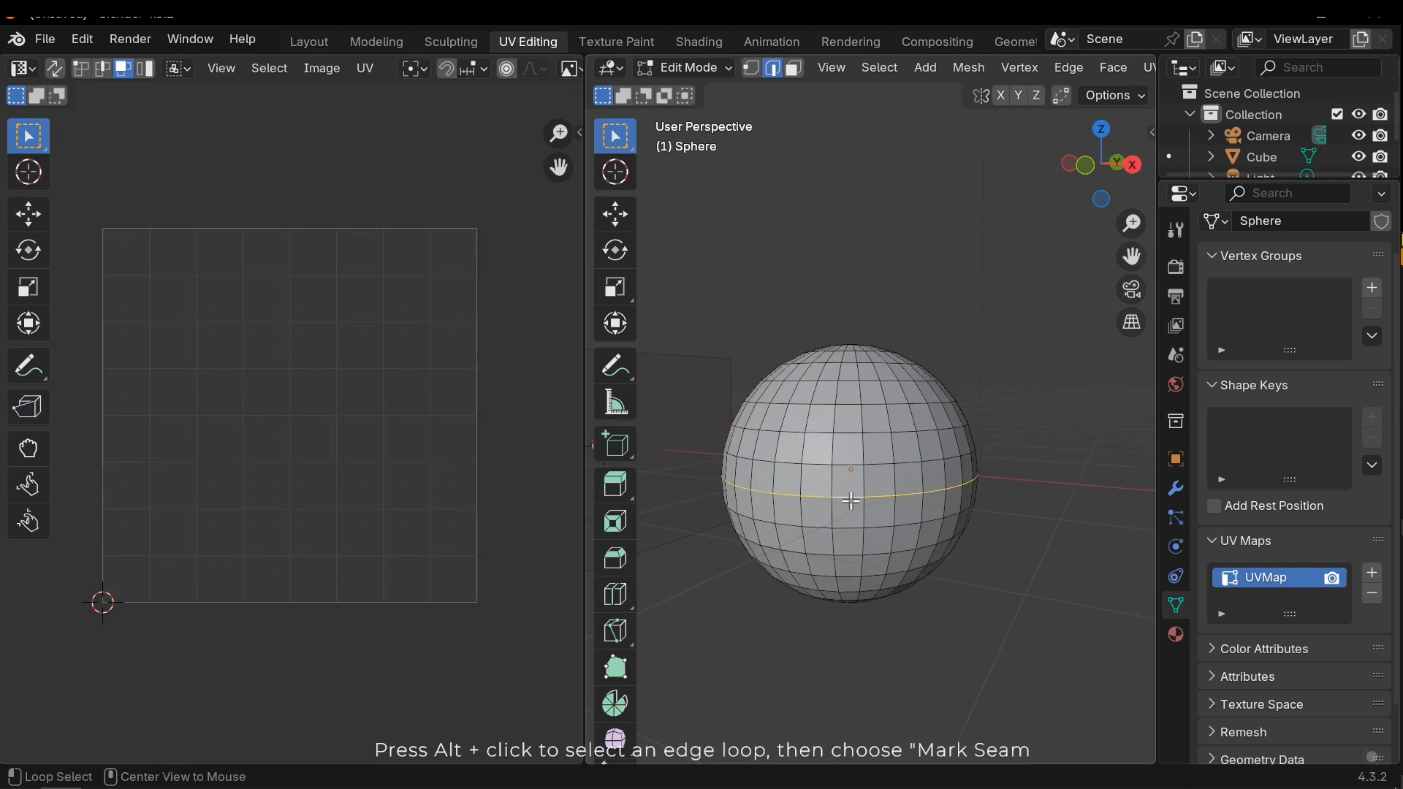
key("ctrl+e")
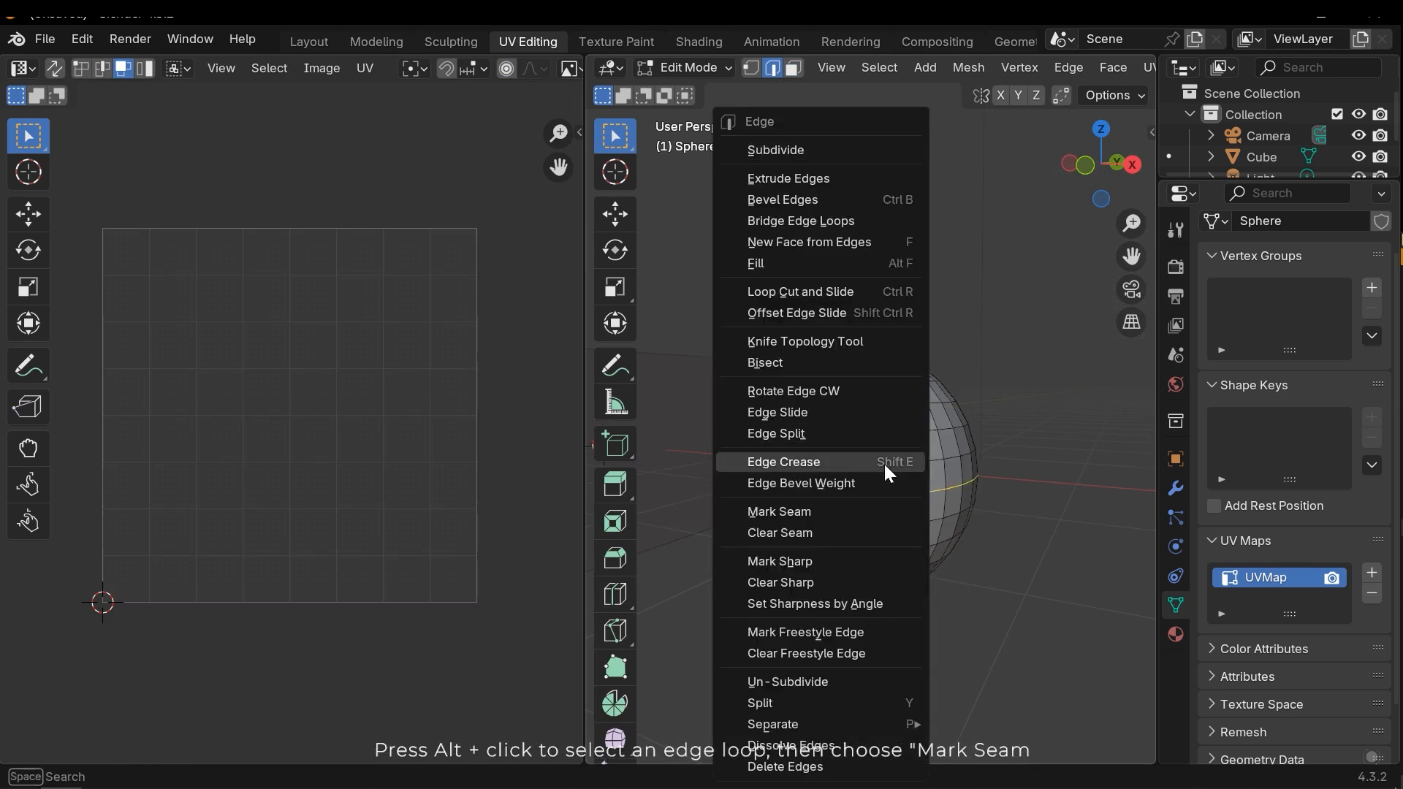
left_click(823, 510)
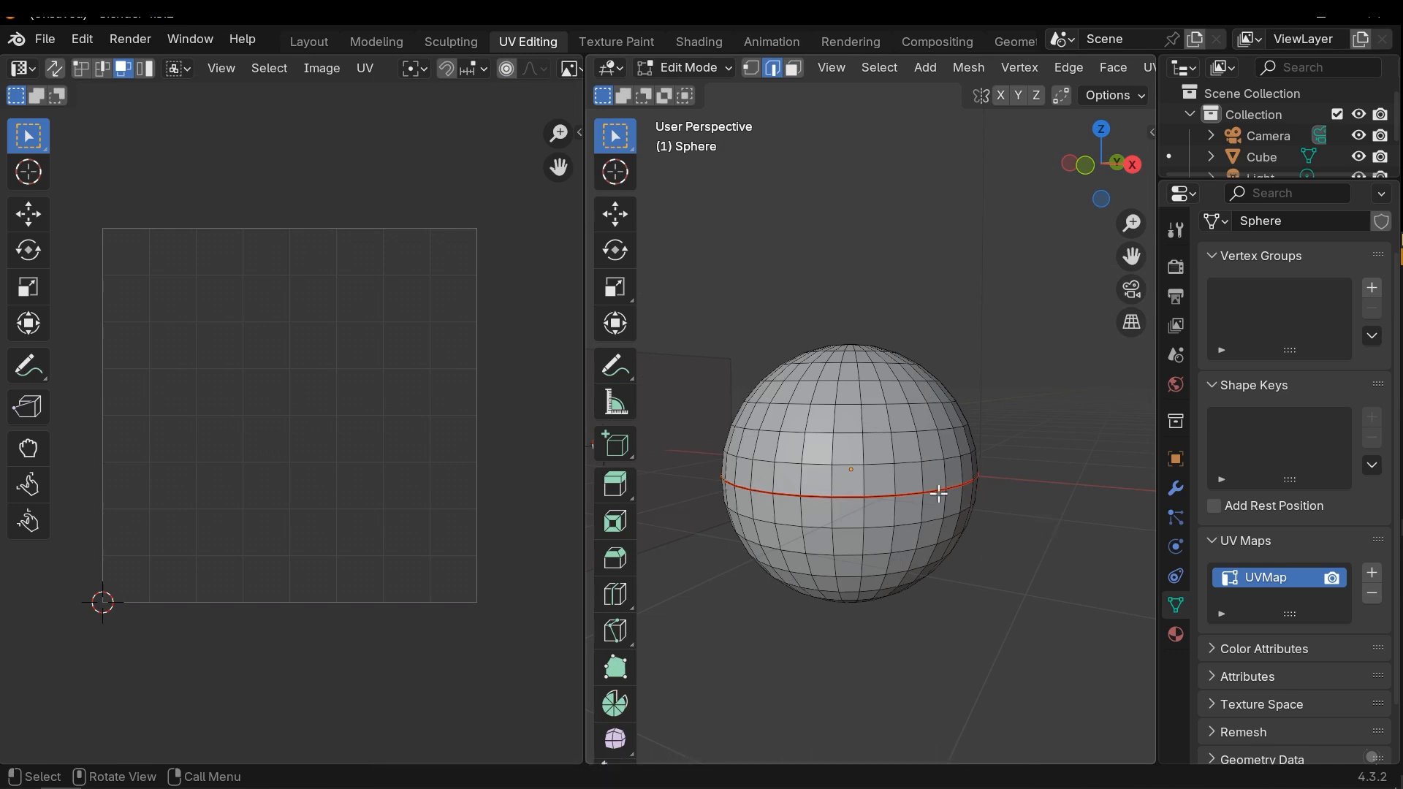
Select all the sphere's faces in face select mode and unwrap them along the seam.
key("a")
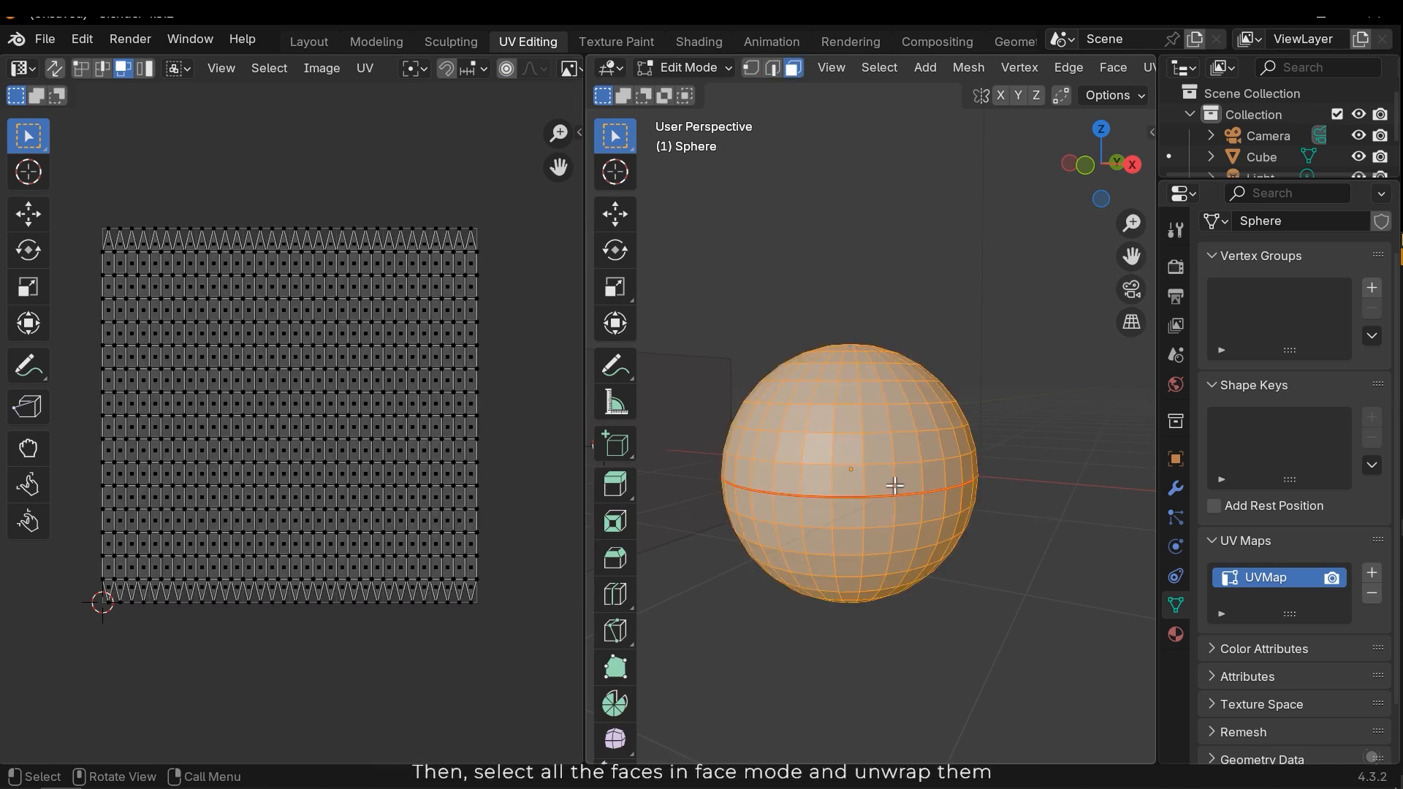
key("ctrl+f")
mouse_move(813, 556)
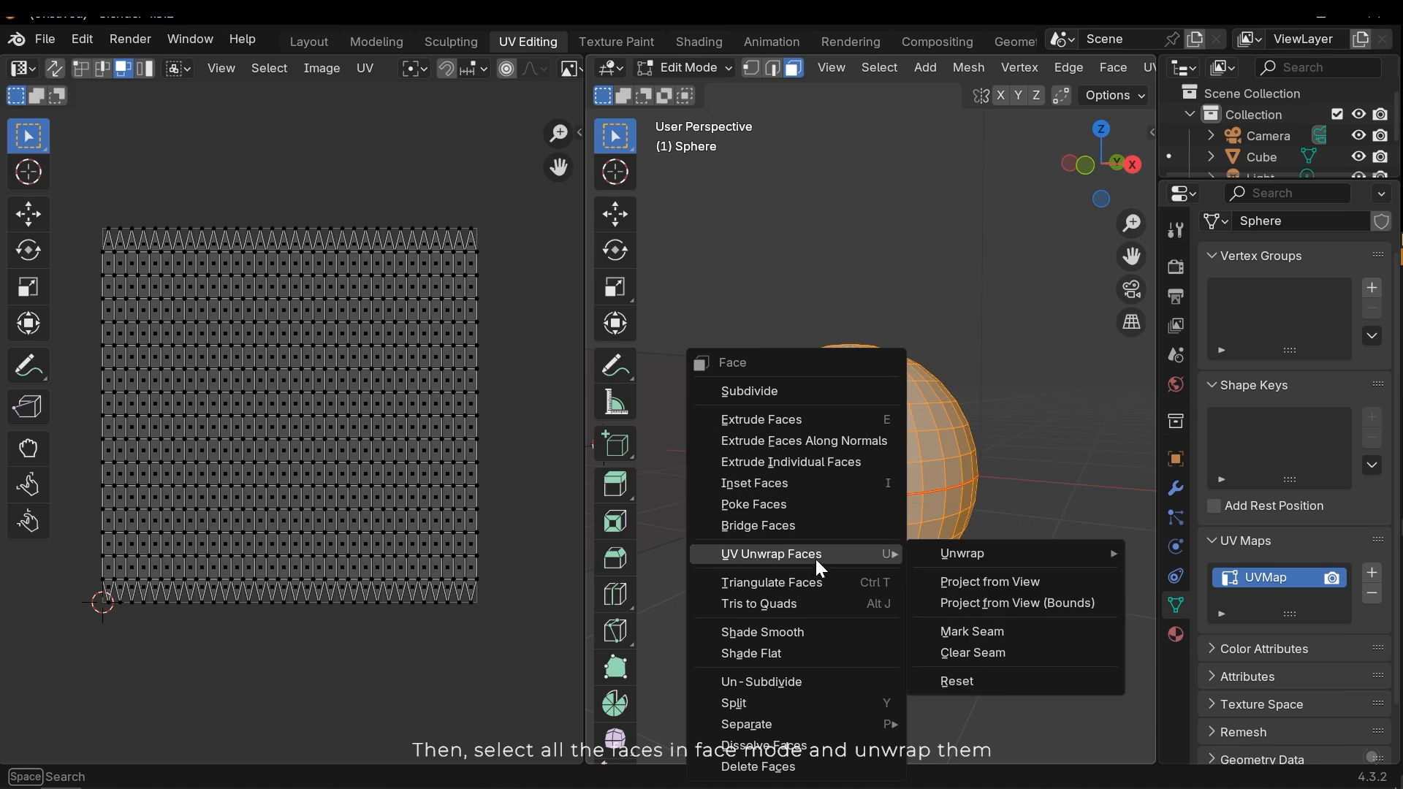
mouse_move(1024, 556)
left_click(1176, 553)
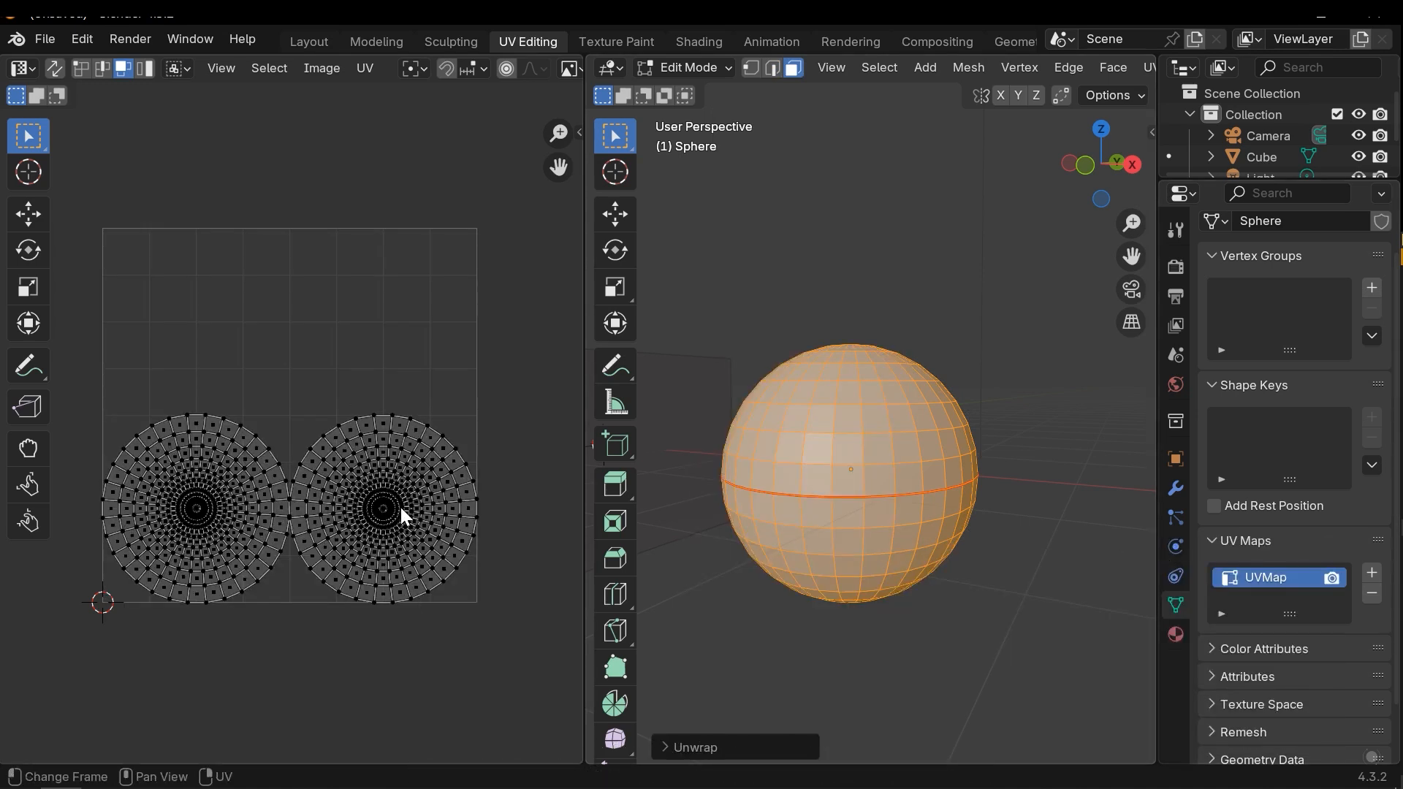
Using UV island selection, move the left hemisphere island to the upper-left area of the tile and deselect it.
left_click(221, 484)
key("4")
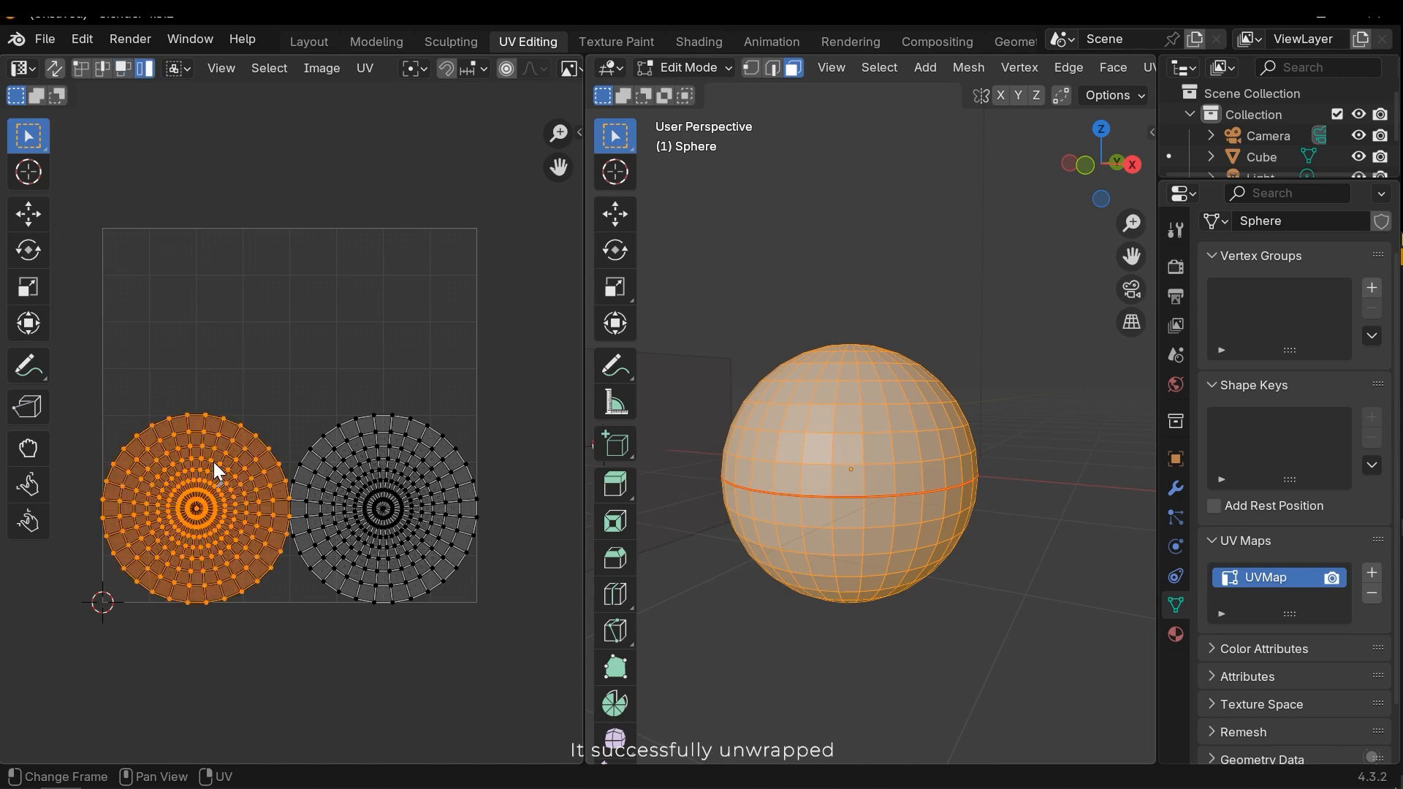
left_click(214, 462)
key("g")
left_click(240, 296)
left_click(434, 273)
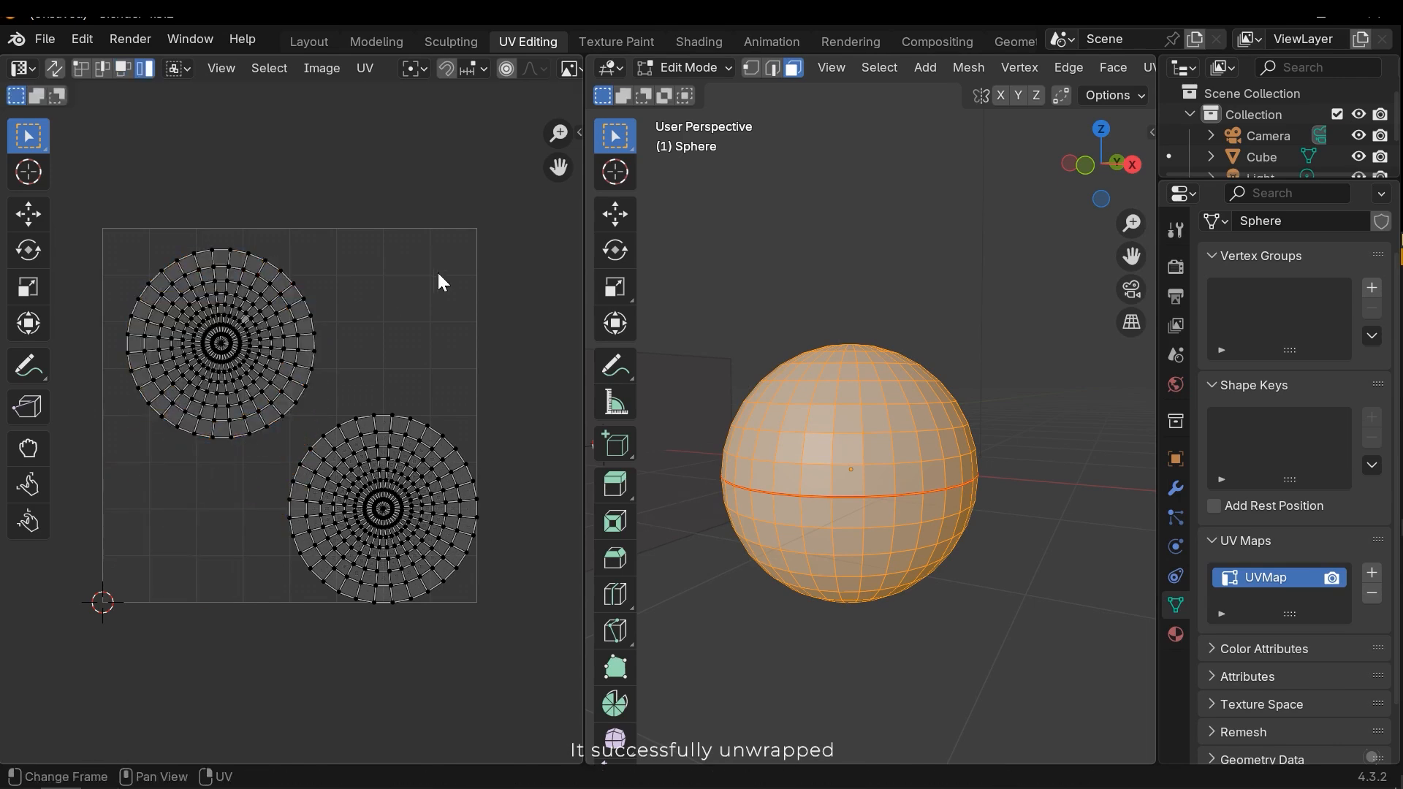
Scale both hemisphere islands down slightly together and clear the selection.
key("a")
key("s")
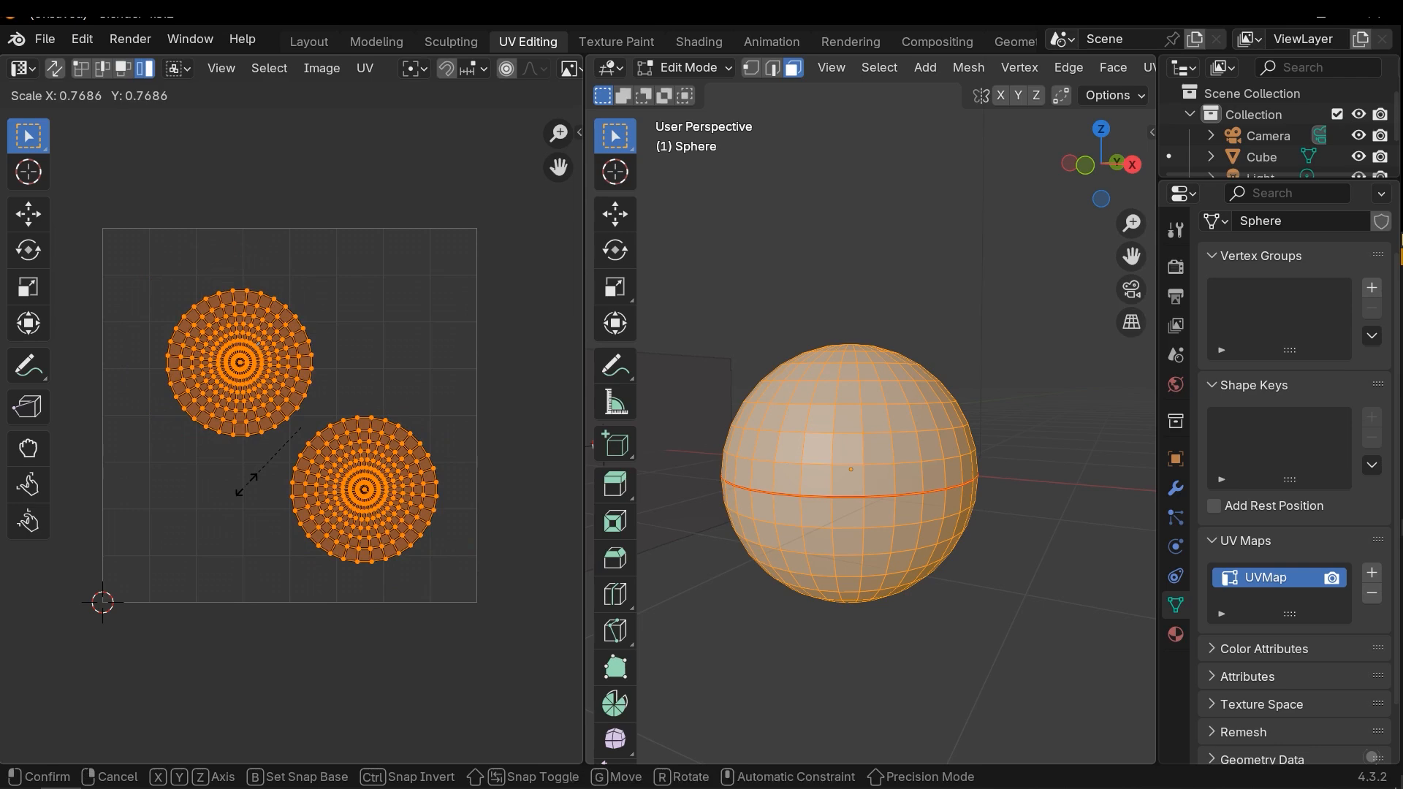
left_click(254, 500)
left_click(341, 314)
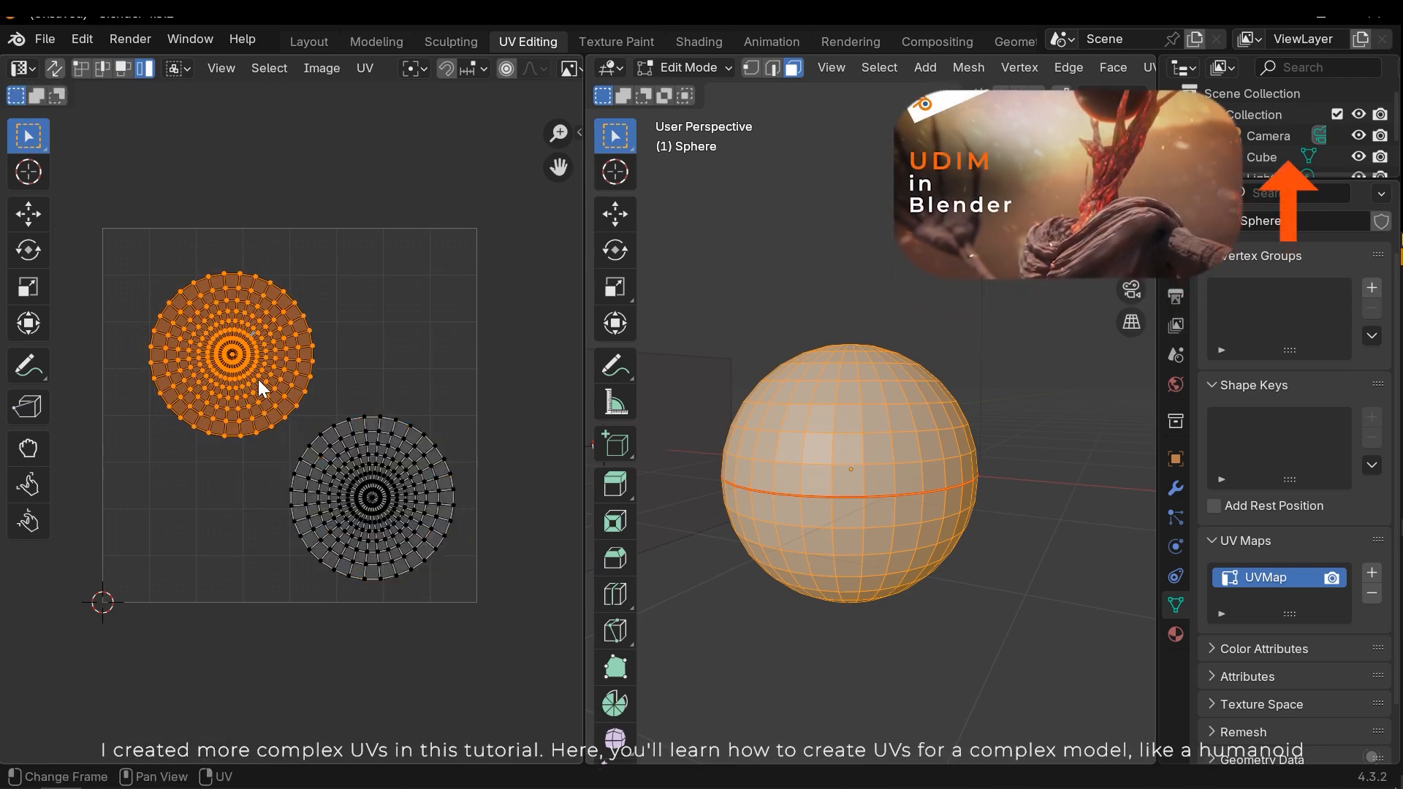
Move each hemisphere island slightly up and left to balance their spacing within the tile, leaving both deselected.
key("g")
left_click(237, 359)
left_click(404, 484)
key("g")
left_click(386, 461)
left_click(417, 354)
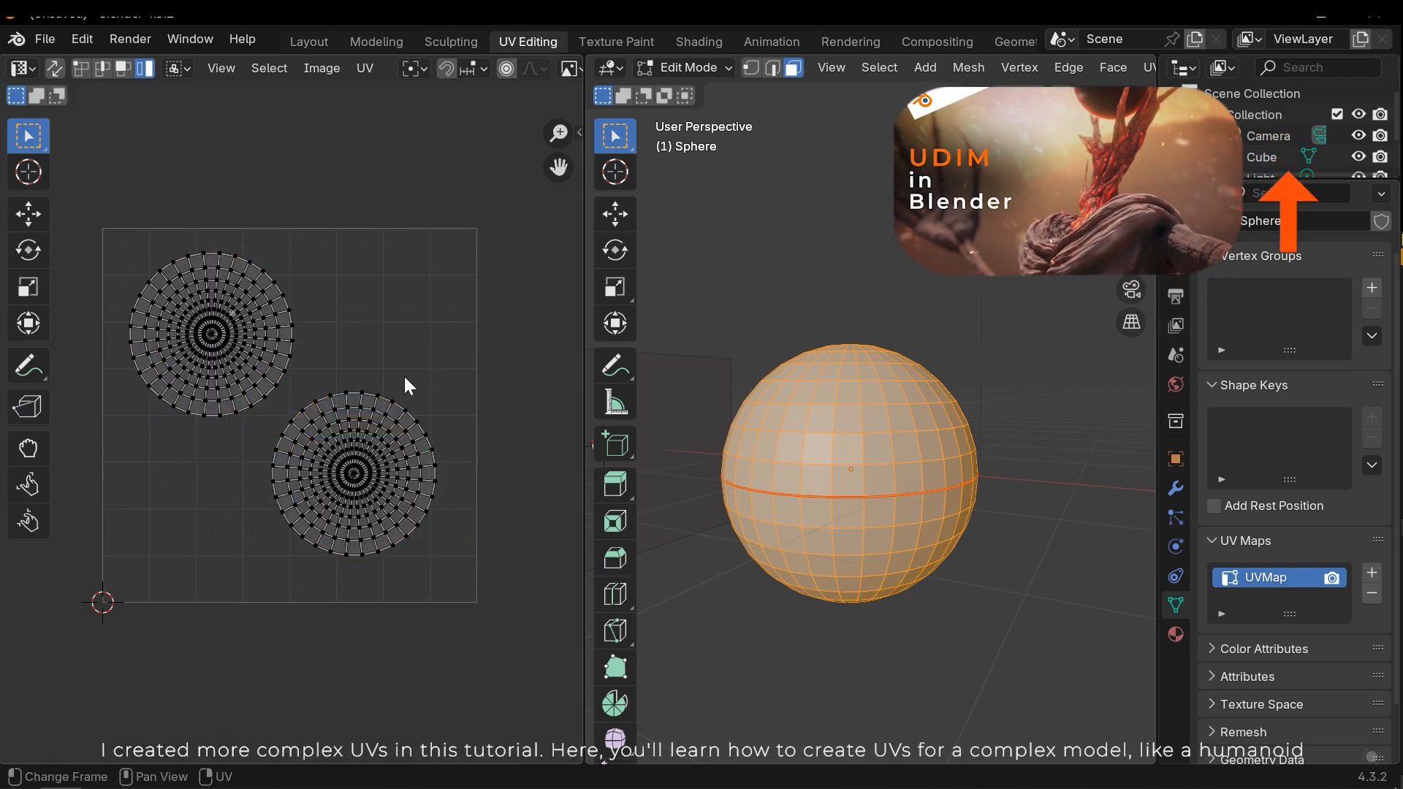
scroll(345, 482, "up", 2)
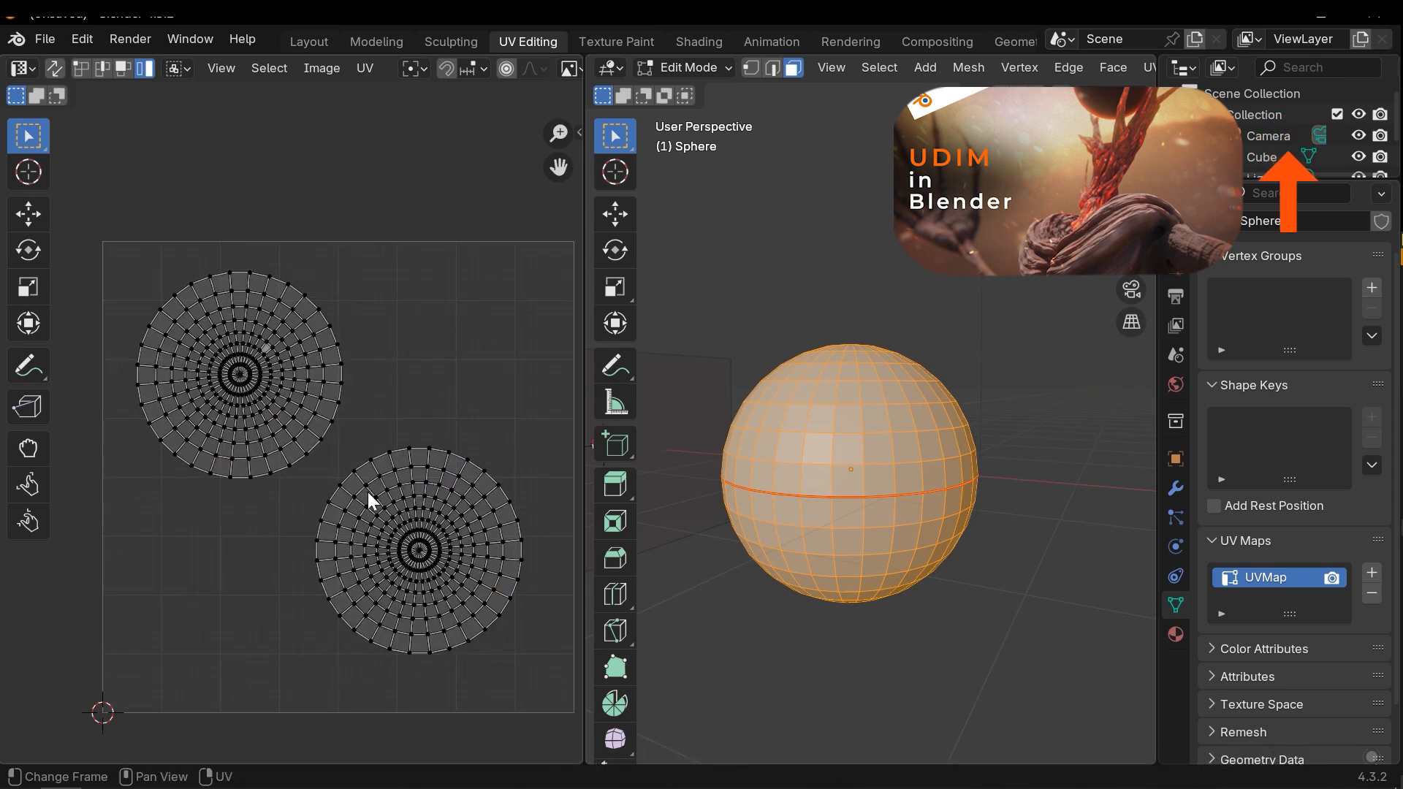